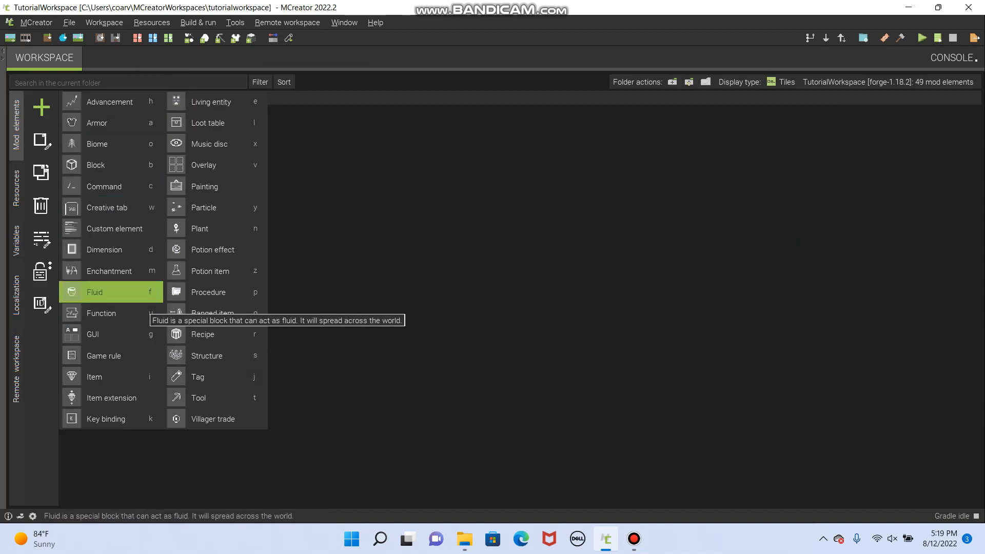
# - Create a new Dimension mod element named TheGraveyard
pyautogui.click(123, 253)
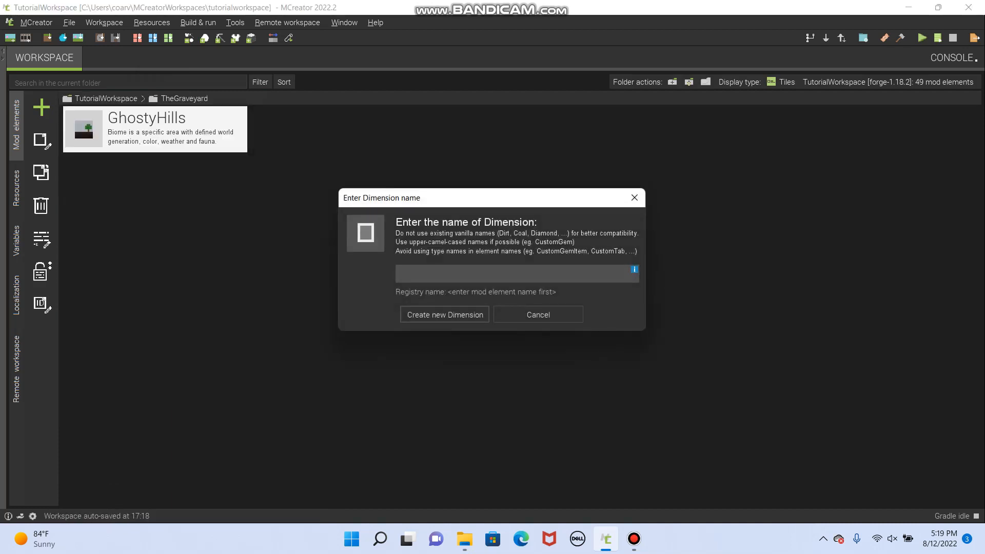
pyautogui.write('The')
pyautogui.press('BackSpace')
pyautogui.press('BackSpace')
pyautogui.write('je')
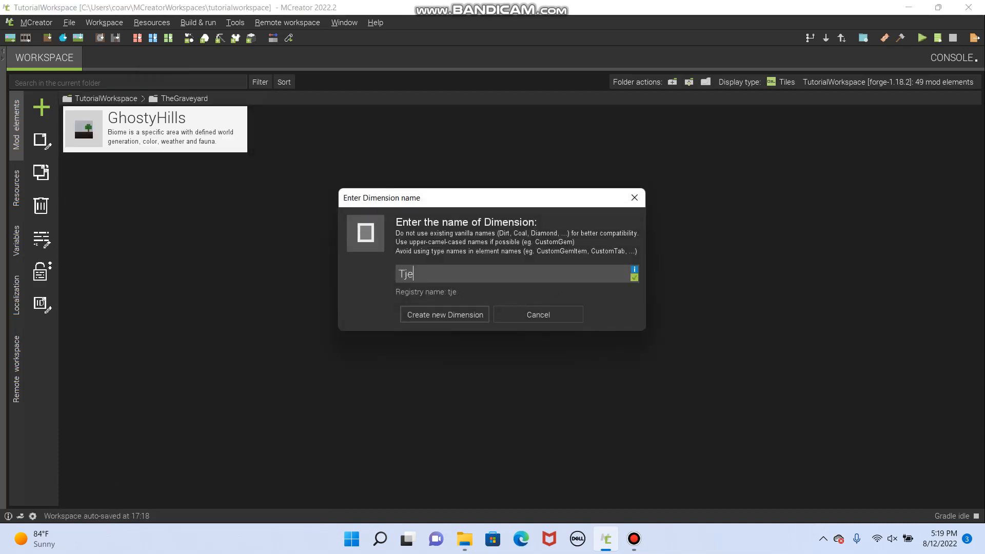
pyautogui.press('BackSpace')
pyautogui.press('BackSpace')
pyautogui.write('heGraveyard')
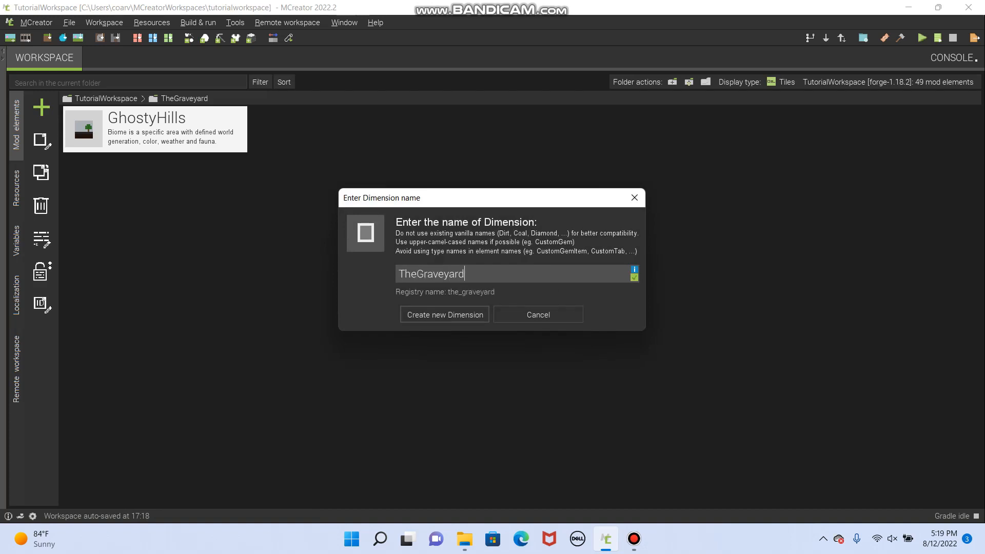
pyautogui.press('Return')
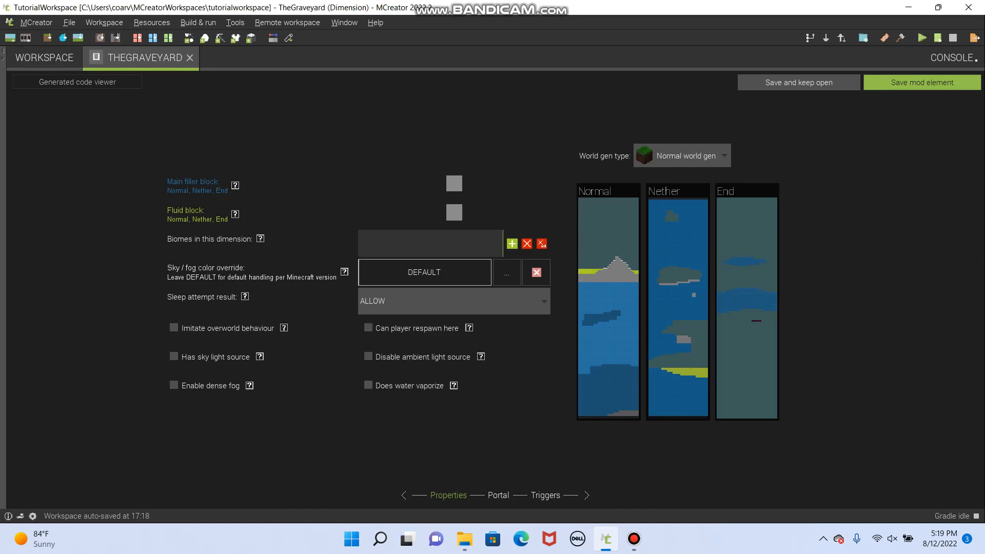
# - Set the dimension's world generation type to Nether like gen and its main filler block to Blackstone
pyautogui.click(682, 156)
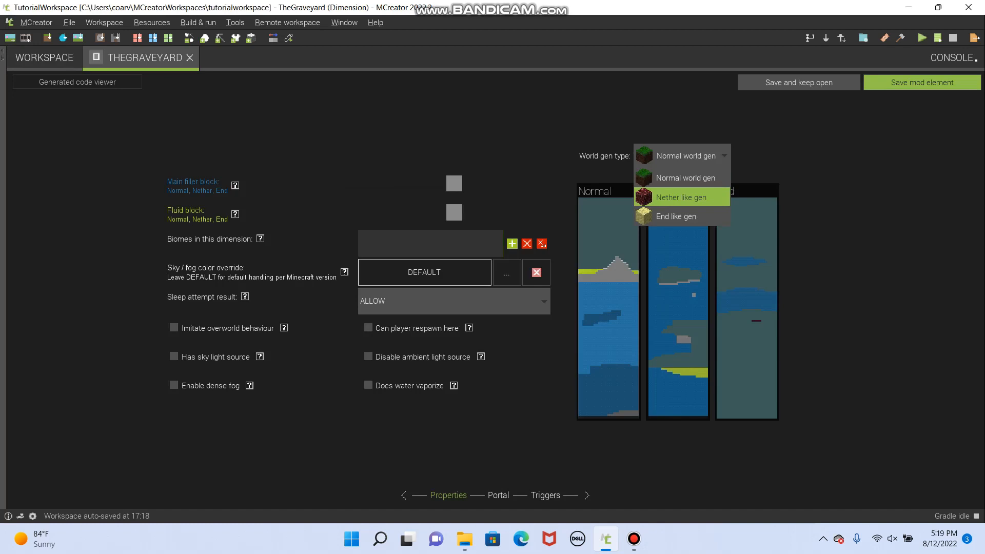
pyautogui.click(681, 198)
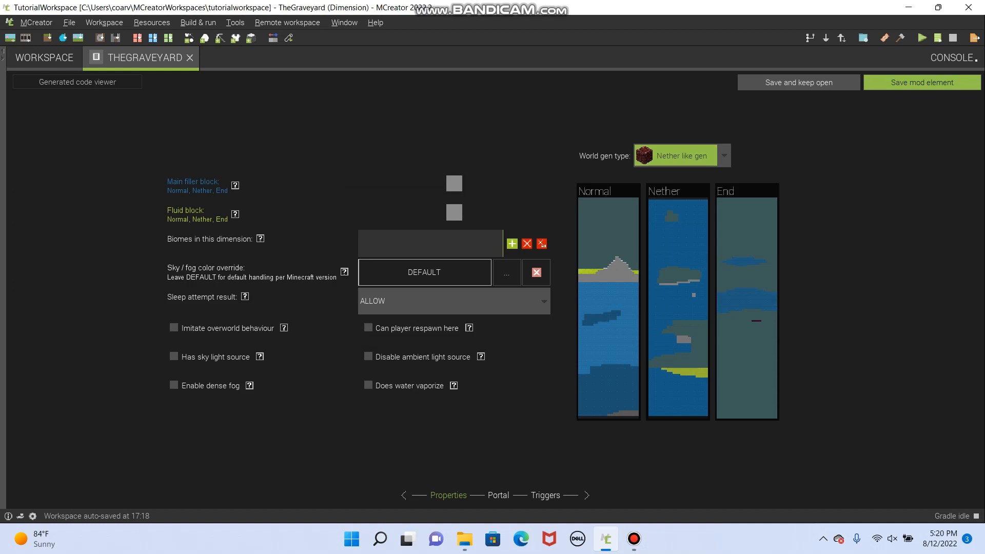
pyautogui.click(454, 183)
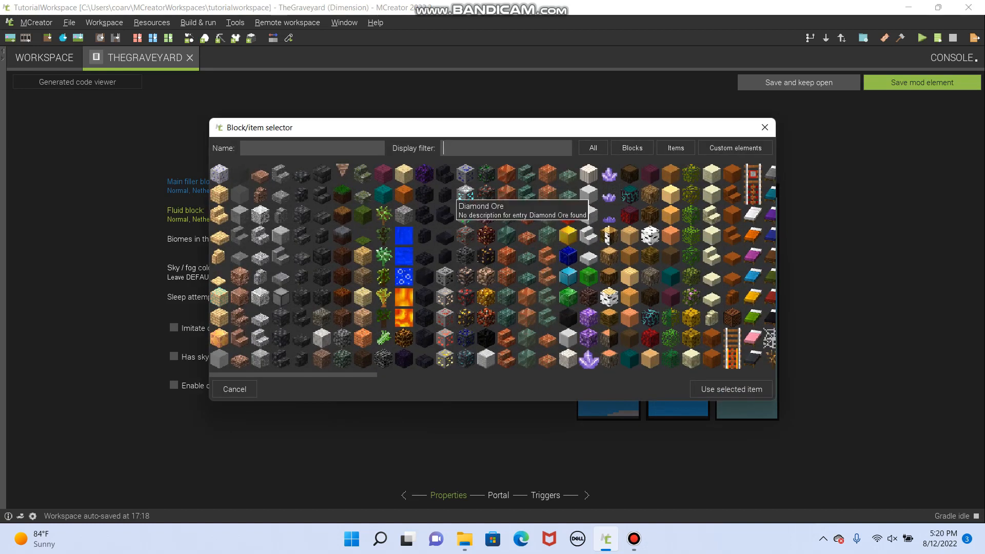
pyautogui.write('black')
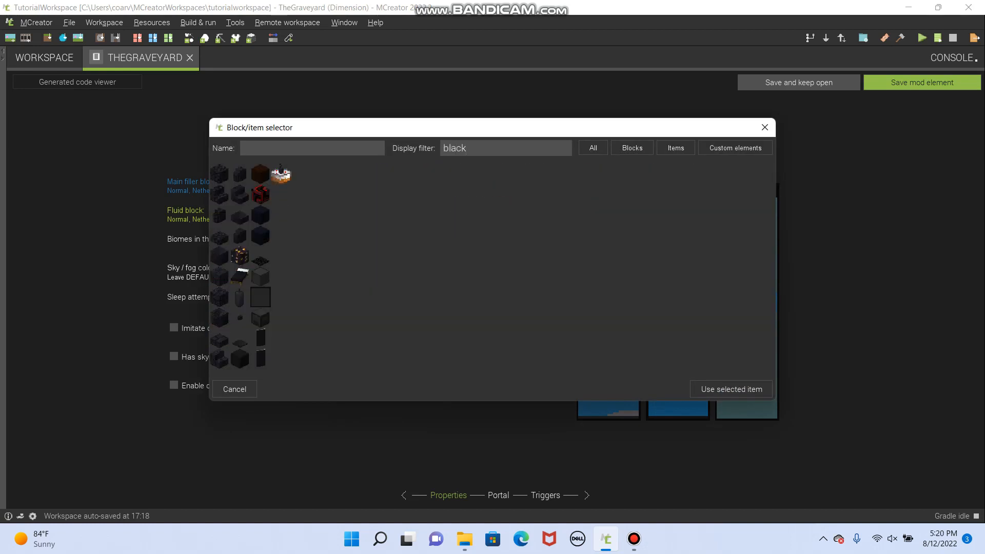
pyautogui.click(218, 168)
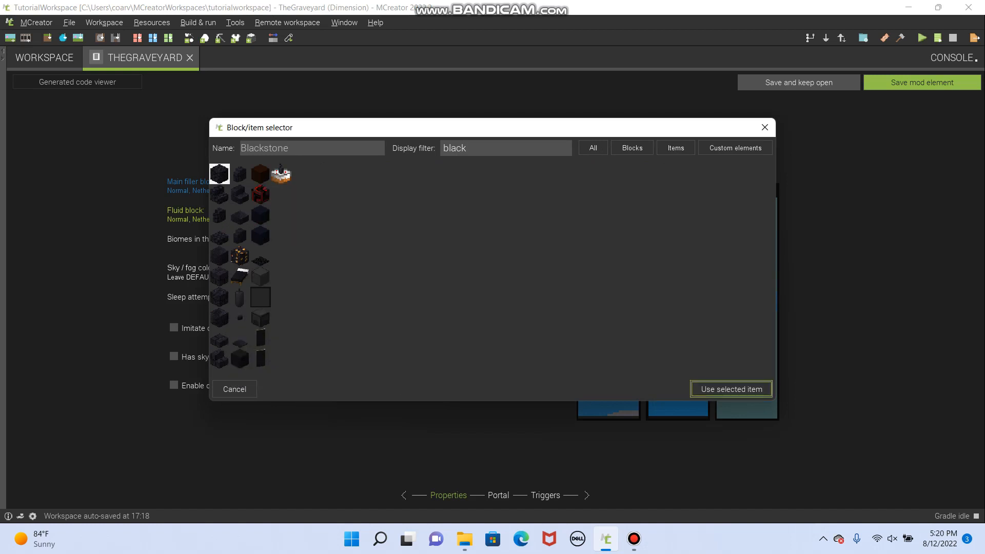
pyautogui.click(732, 389)
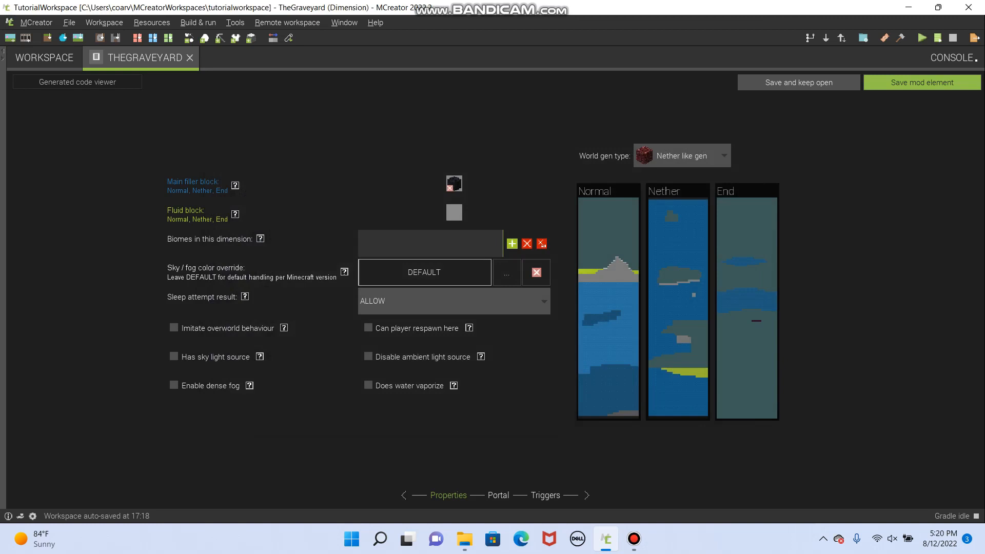
pyautogui.click(454, 212)
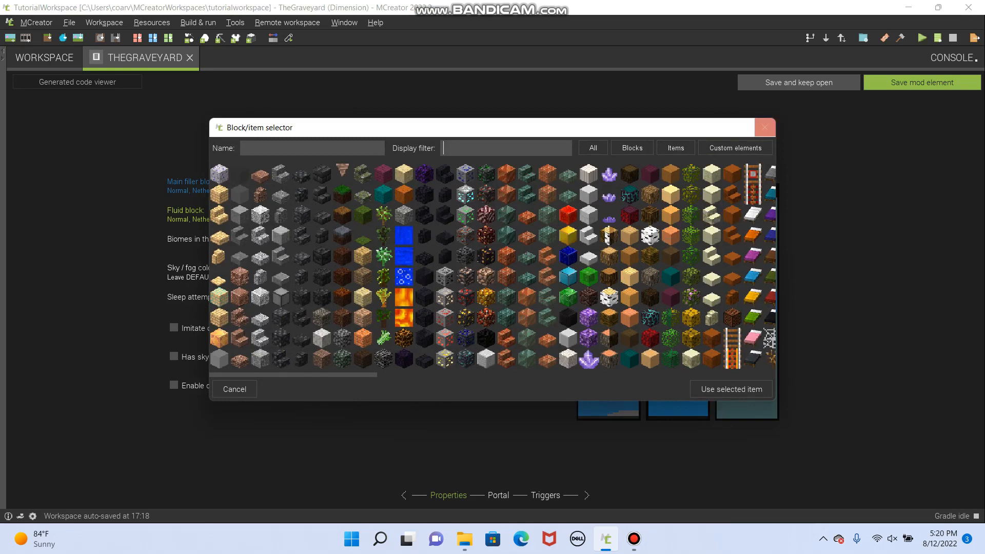
pyautogui.click(764, 127)
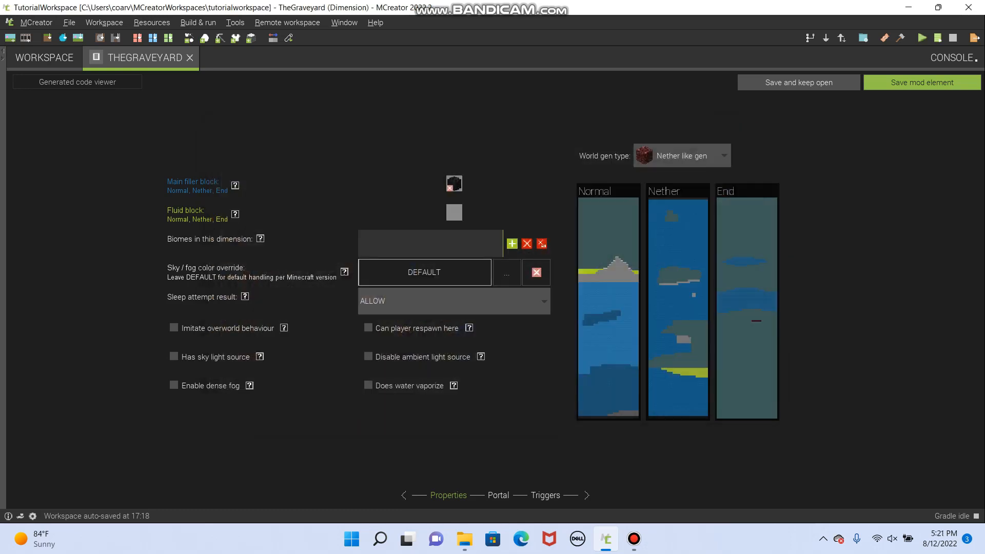
# - Create a new Fluid mod element named DirtyWater in the TheGraveyard folder
pyautogui.click(45, 57)
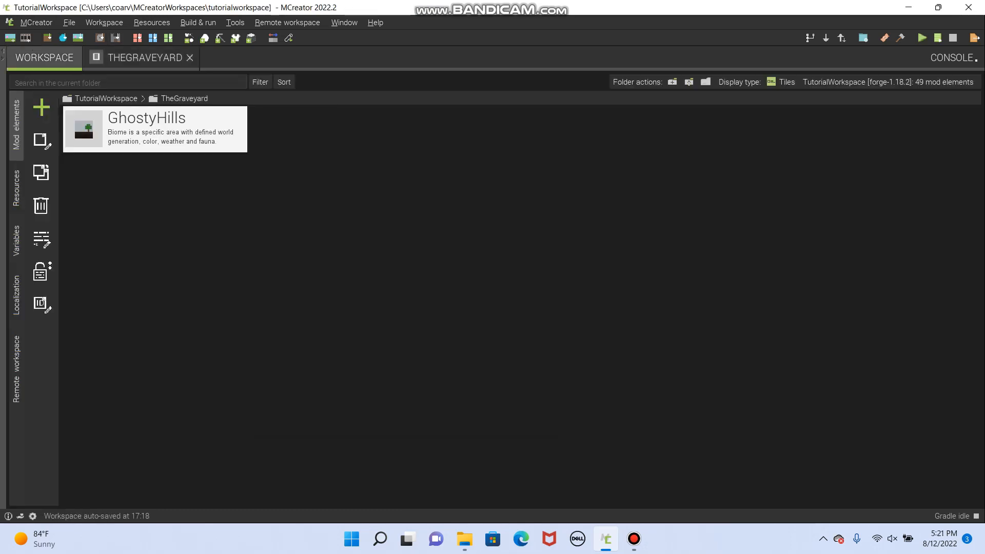
pyautogui.click(41, 107)
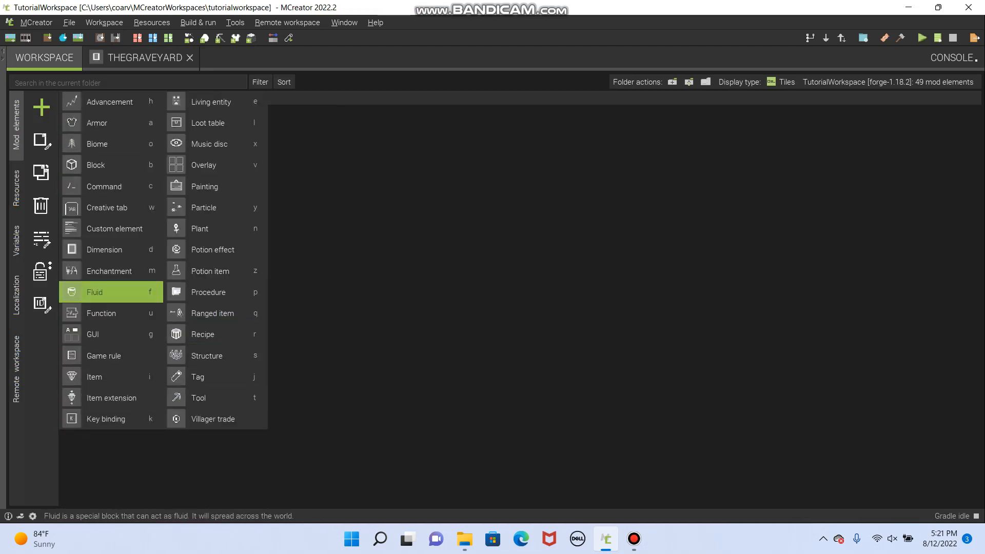
pyautogui.click(103, 292)
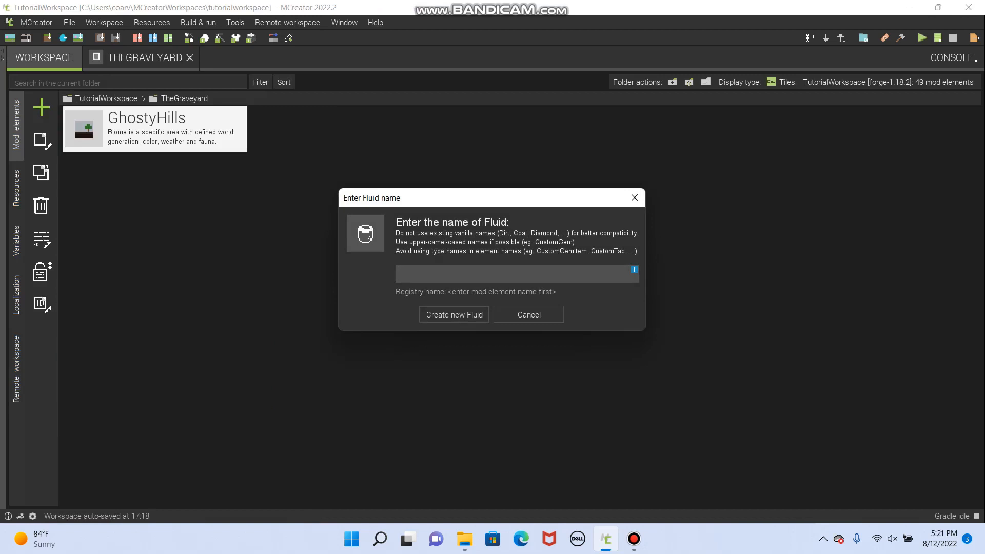
pyautogui.write('DirtyWte')
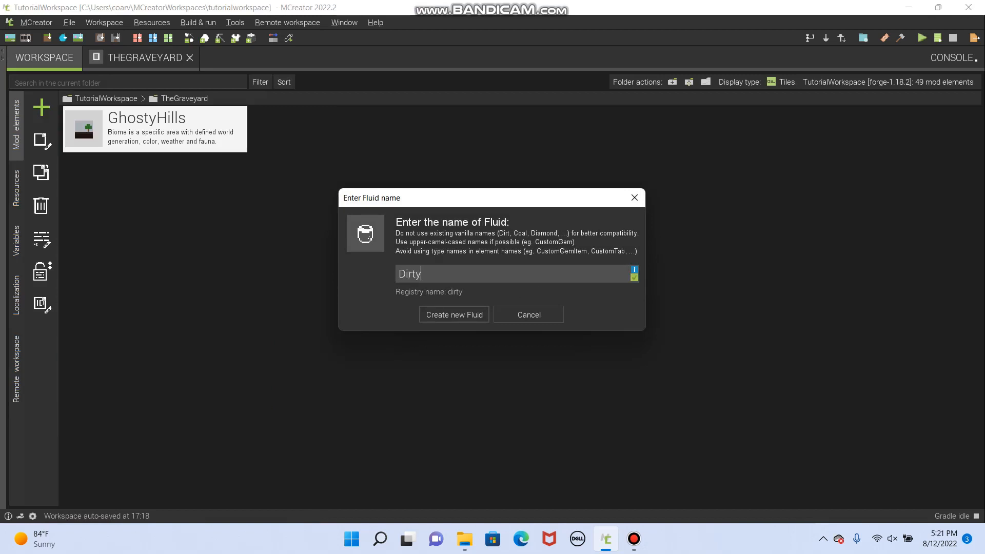
pyautogui.press('BackSpace')
pyautogui.press('BackSpace')
pyautogui.write('ater')
pyautogui.press('Return')
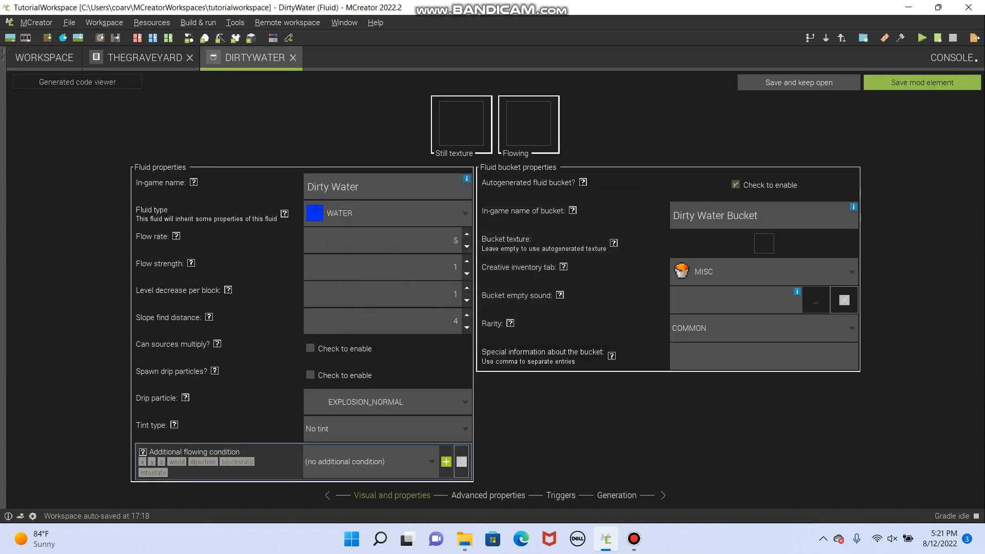
# - Create a new 16 by 16 block texture from the grey rippled water template for the fluid's still texture
pyautogui.click(461, 123)
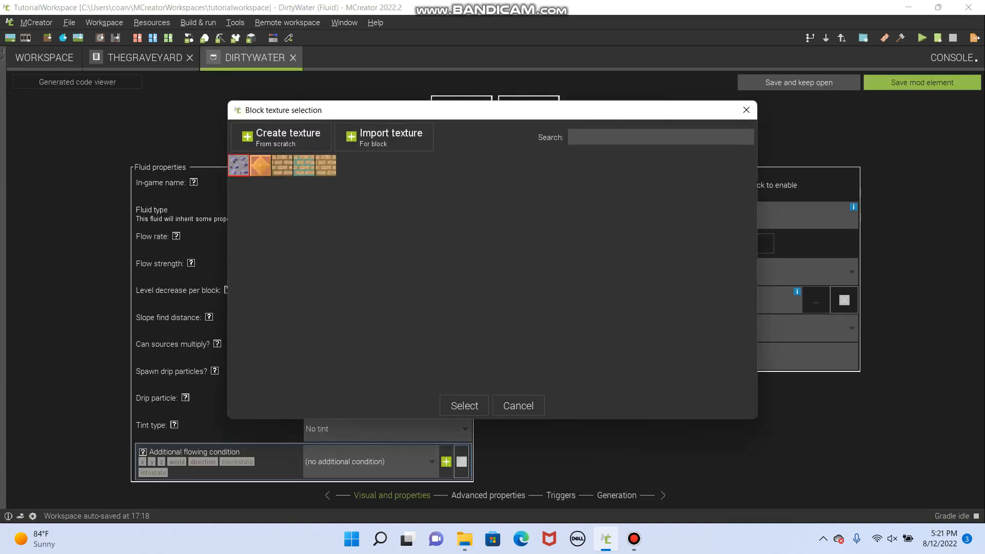
pyautogui.click(281, 137)
pyautogui.click(564, 224)
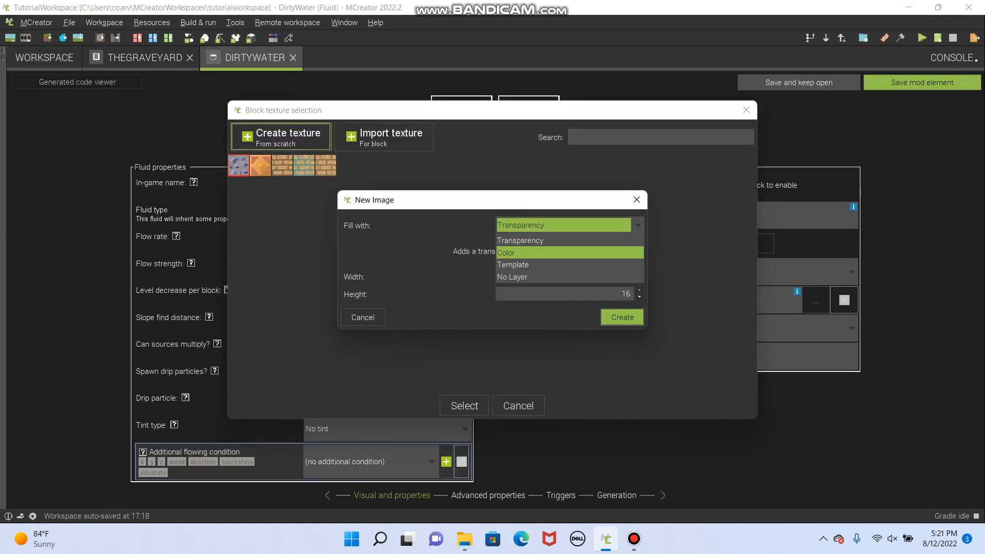
pyautogui.click(564, 264)
pyautogui.click(569, 251)
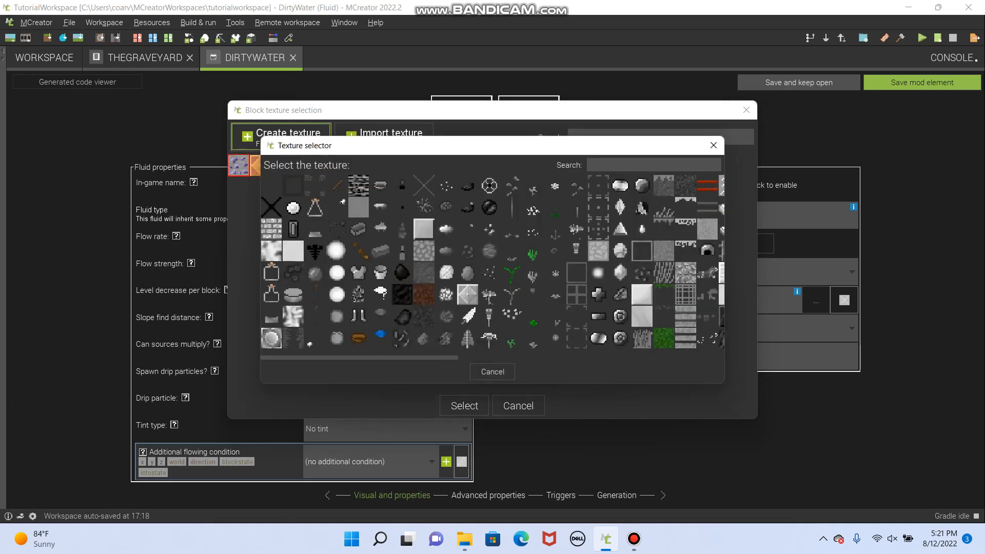
pyautogui.moveTo(382, 357); pyautogui.dragTo(589, 358)
pyautogui.click(547, 272)
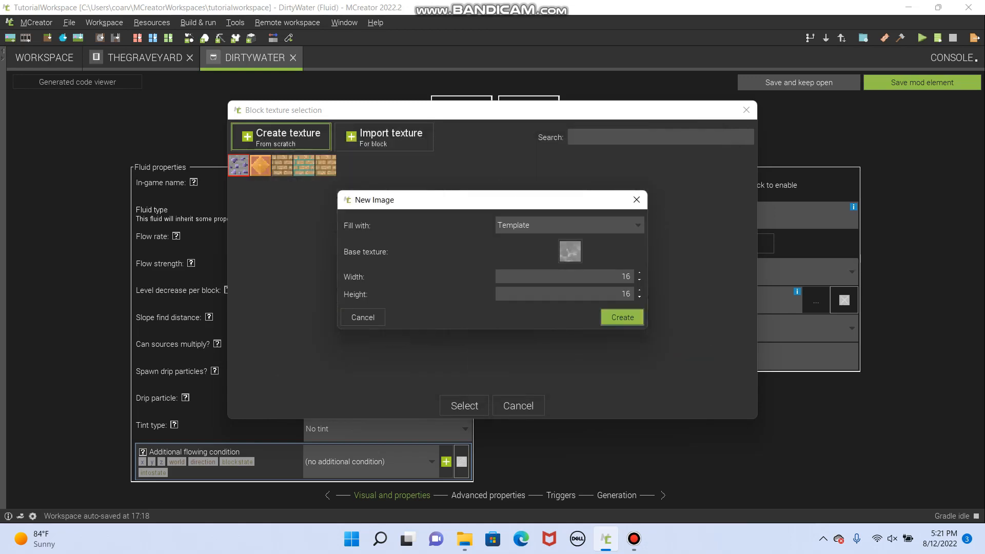
pyautogui.click(622, 317)
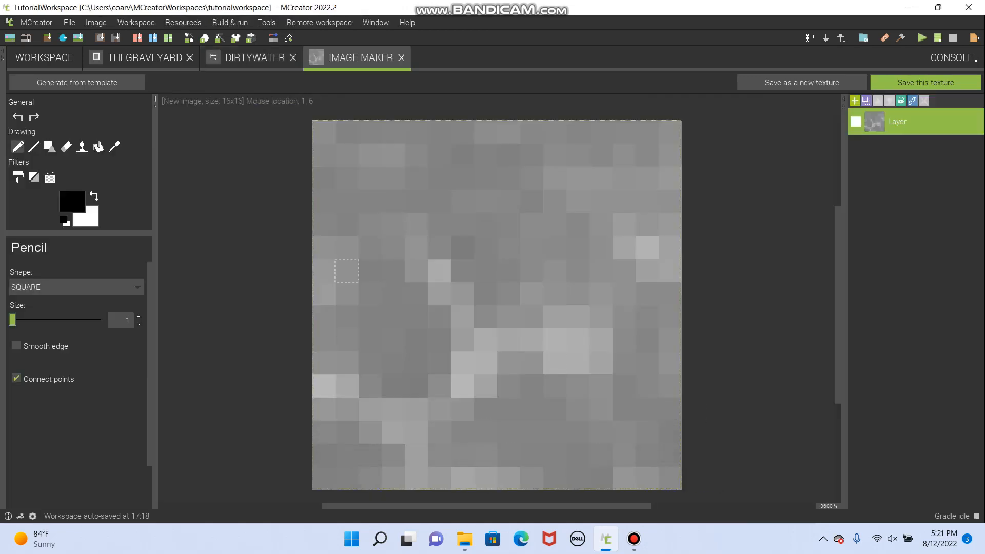
# - Set the foreground color's transparency to 70, keeping it black
pyautogui.click(71, 202)
pyautogui.moveTo(517, 244); pyautogui.dragTo(603, 244)
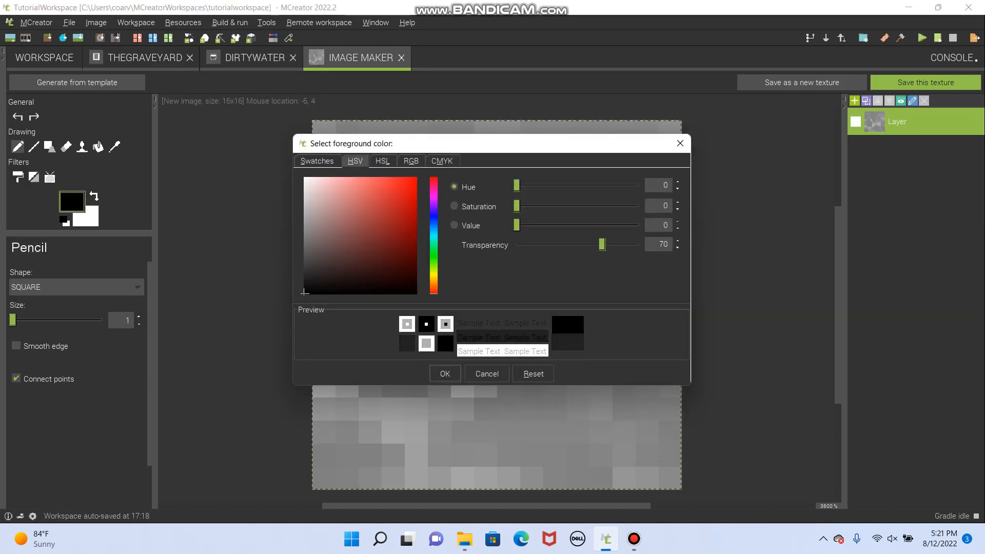
pyautogui.click(444, 374)
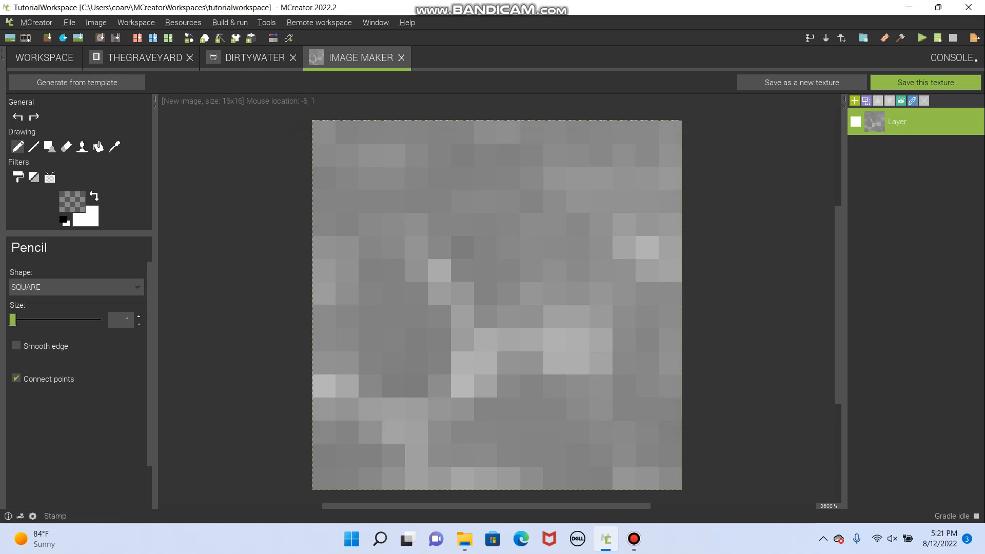
# - Make the whole texture slightly transparent with an enlarged Eraser, and reset the eraser size to 1
pyautogui.click(66, 146)
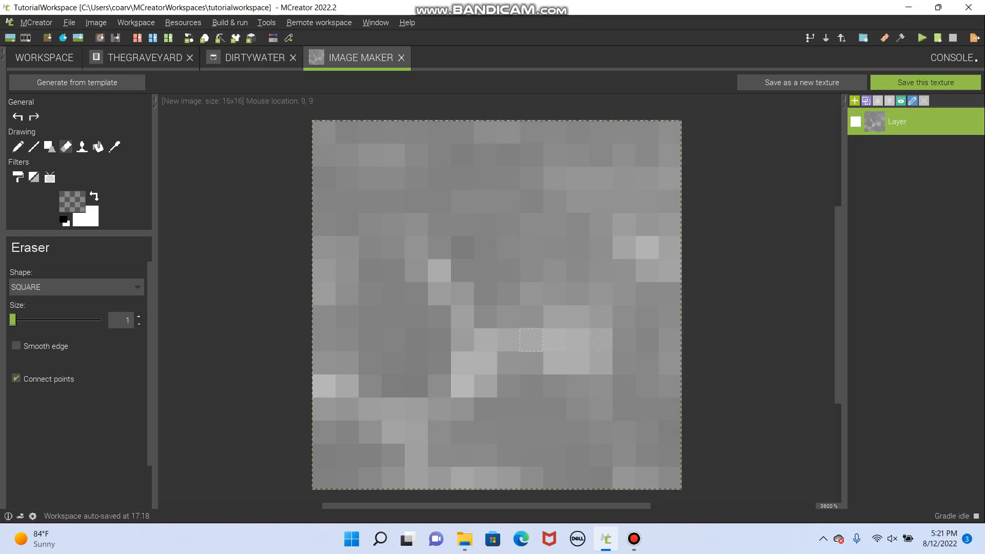
pyautogui.hotkey('ctrl', 'z')
pyautogui.moveTo(13, 320); pyautogui.dragTo(101, 320)
pyautogui.moveTo(101, 320); pyautogui.dragTo(13, 320)
# - Set the foreground color to a semi-transparent green with hue 150, saturation 64, value 59 and transparency 70
pyautogui.click(72, 201)
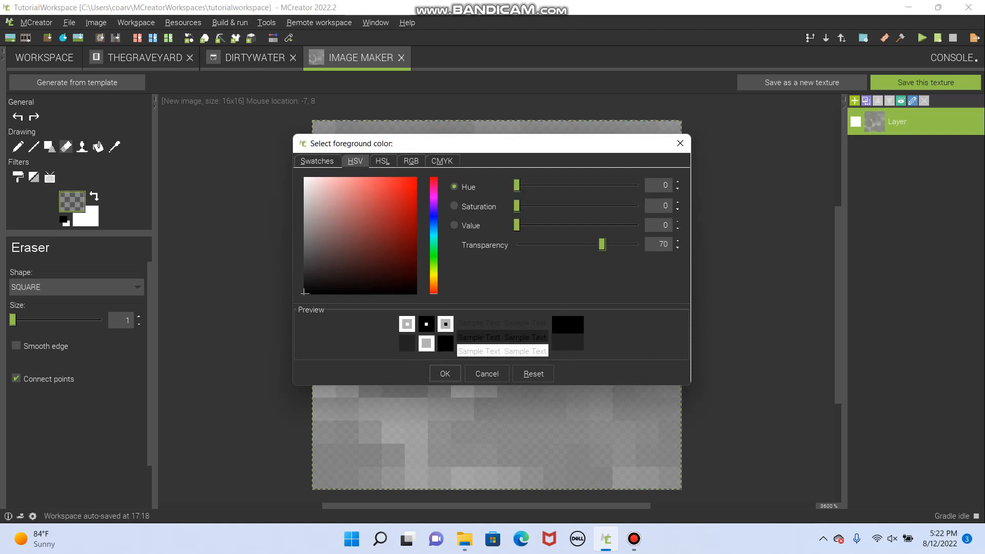
pyautogui.moveTo(516, 185); pyautogui.dragTo(567, 186)
pyautogui.moveTo(304, 292)
pyautogui.mouseDown()
pyautogui.moveTo(351, 236)
pyautogui.moveTo(397, 232)
pyautogui.moveTo(401, 222)
pyautogui.moveTo(385, 208)
pyautogui.moveTo(377, 224)
pyautogui.mouseUp()
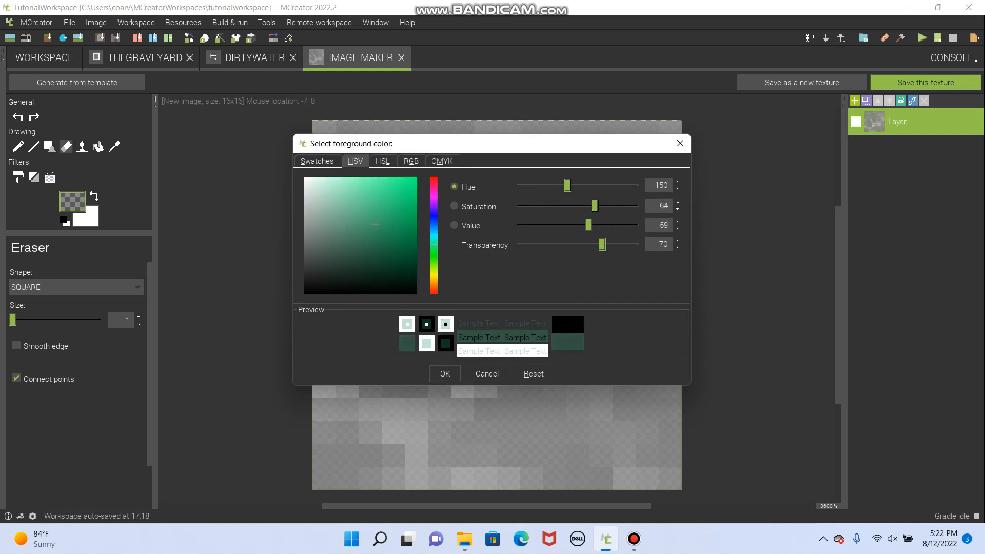
pyautogui.click(445, 373)
# - Tint the entire texture with the green foreground color using the Pencil at size 57
pyautogui.click(18, 147)
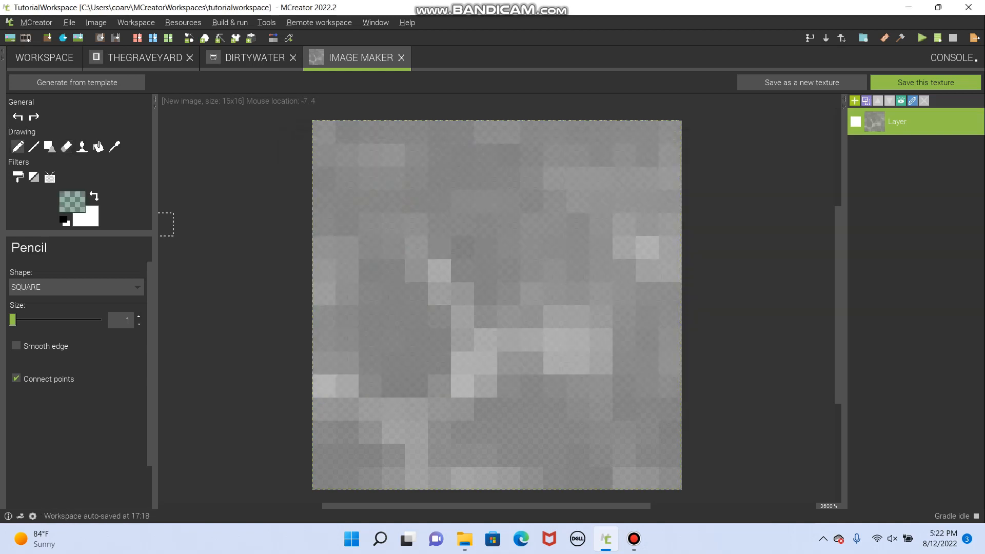
pyautogui.moveTo(13, 319); pyautogui.dragTo(63, 320)
pyautogui.click(461, 339)
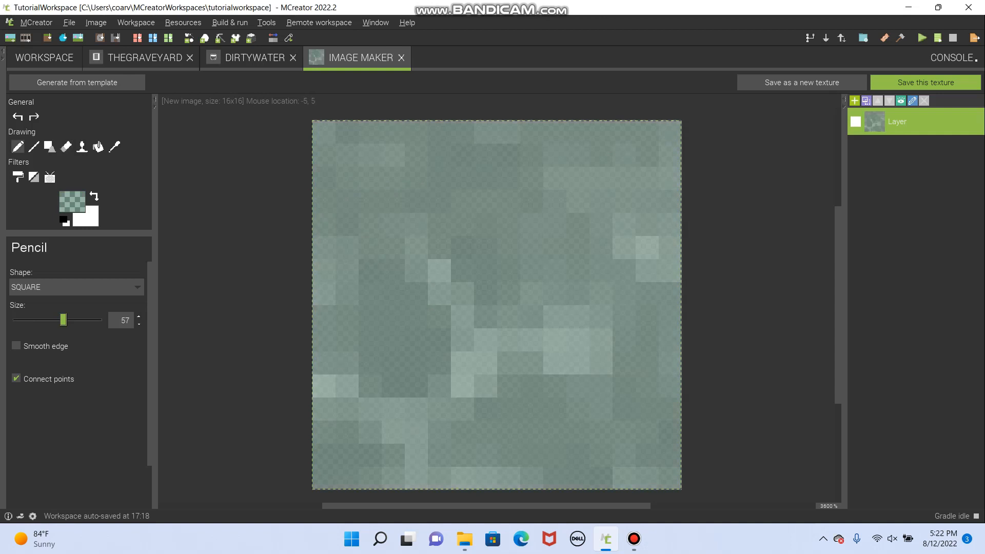
# - Change the foreground color to a semi-transparent brown with hue 31, saturation 71, value 47 and transparency 70
pyautogui.click(72, 201)
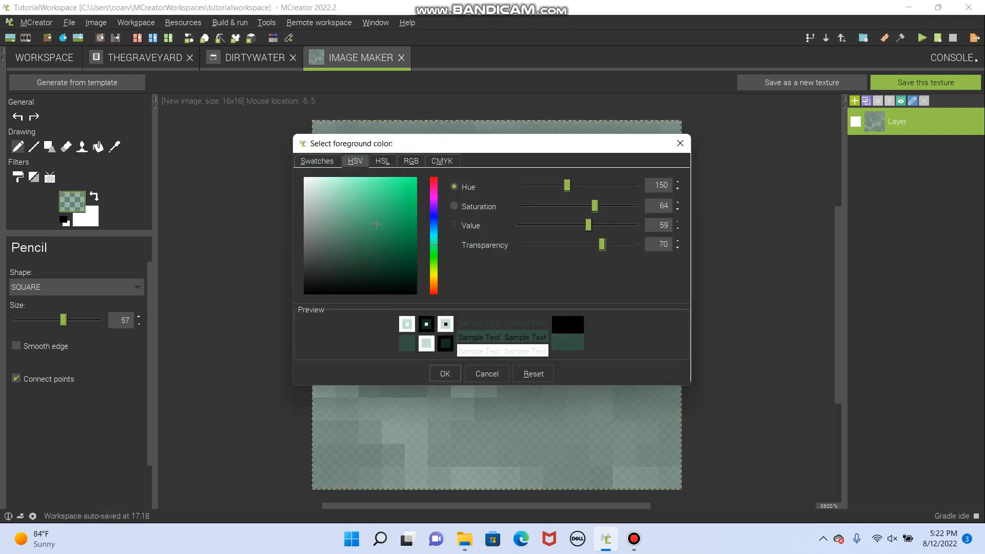
pyautogui.click(317, 161)
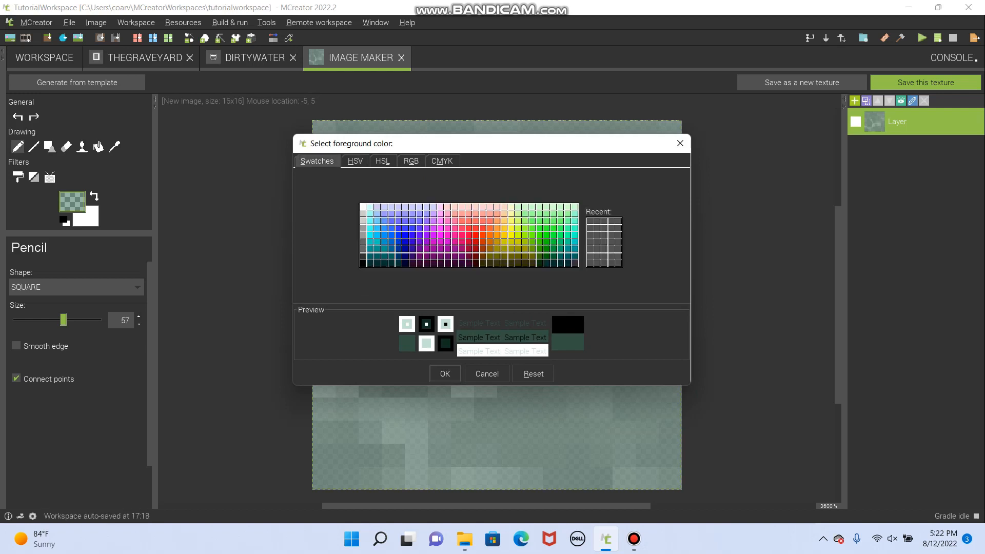
pyautogui.click(355, 161)
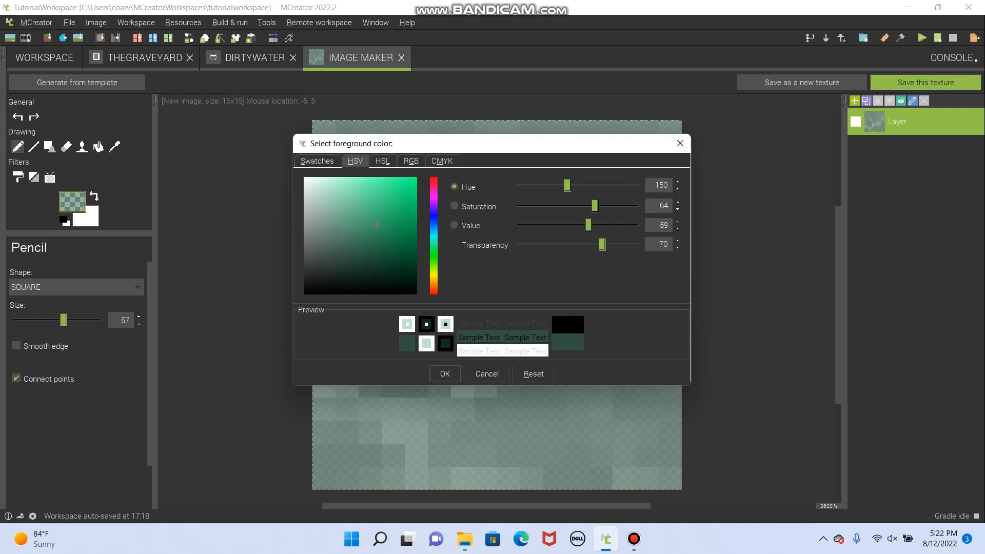
pyautogui.moveTo(567, 185); pyautogui.dragTo(523, 185)
pyautogui.moveTo(376, 224); pyautogui.dragTo(381, 213)
pyautogui.moveTo(524, 185); pyautogui.dragTo(527, 185)
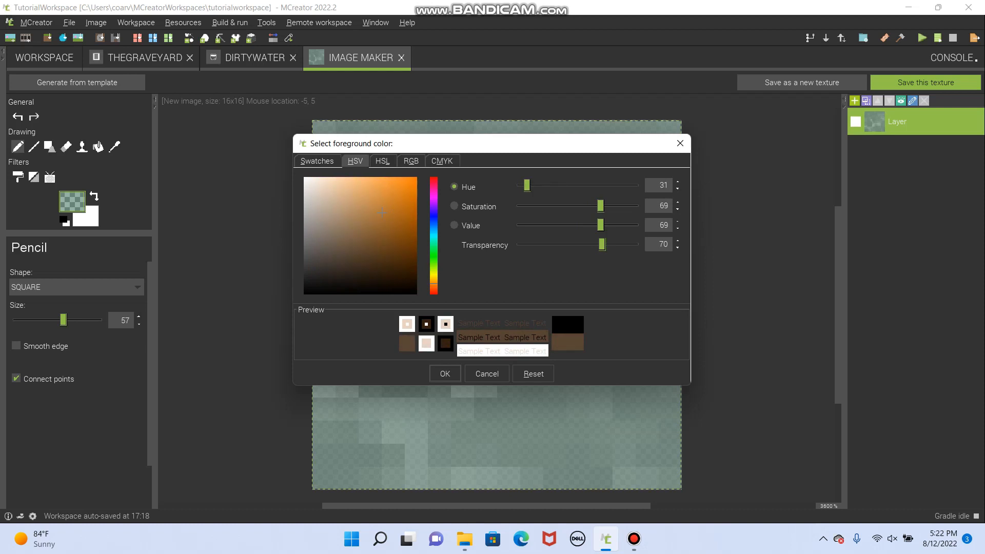
pyautogui.moveTo(381, 212); pyautogui.dragTo(384, 238)
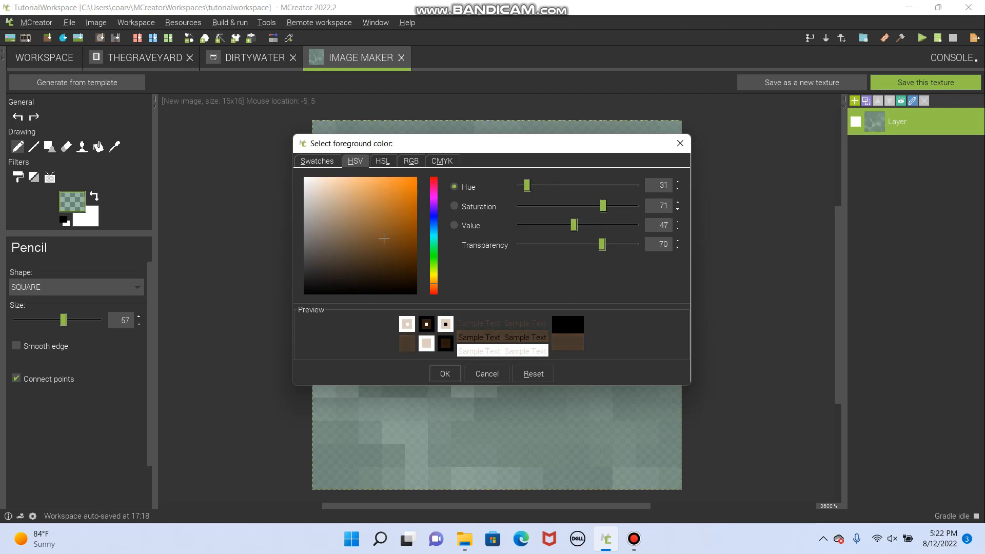
pyautogui.click(444, 374)
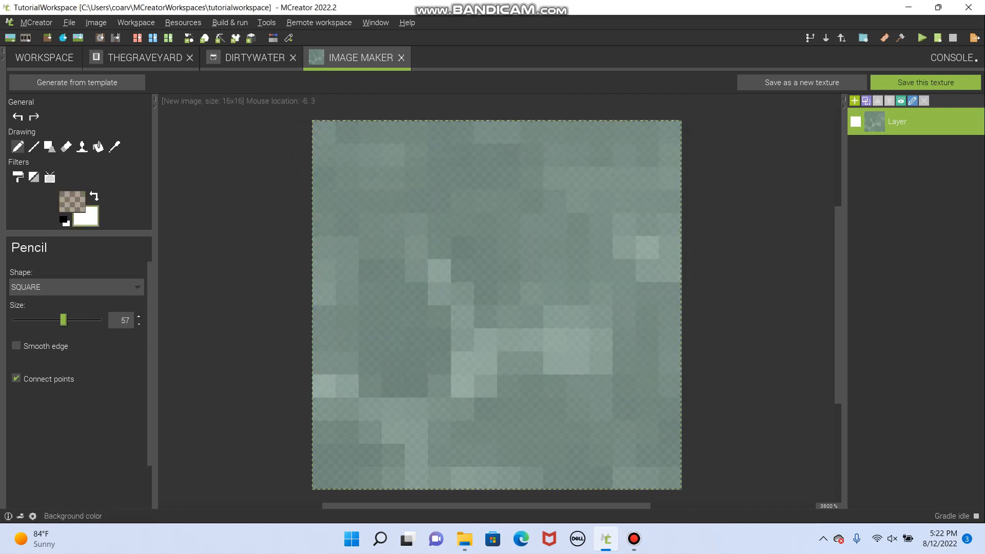
# - Set the brown foreground color's transparency to 39, try it over the whole texture, and undo that full tint
pyautogui.click(71, 202)
pyautogui.moveTo(602, 244); pyautogui.dragTo(564, 244)
pyautogui.click(445, 373)
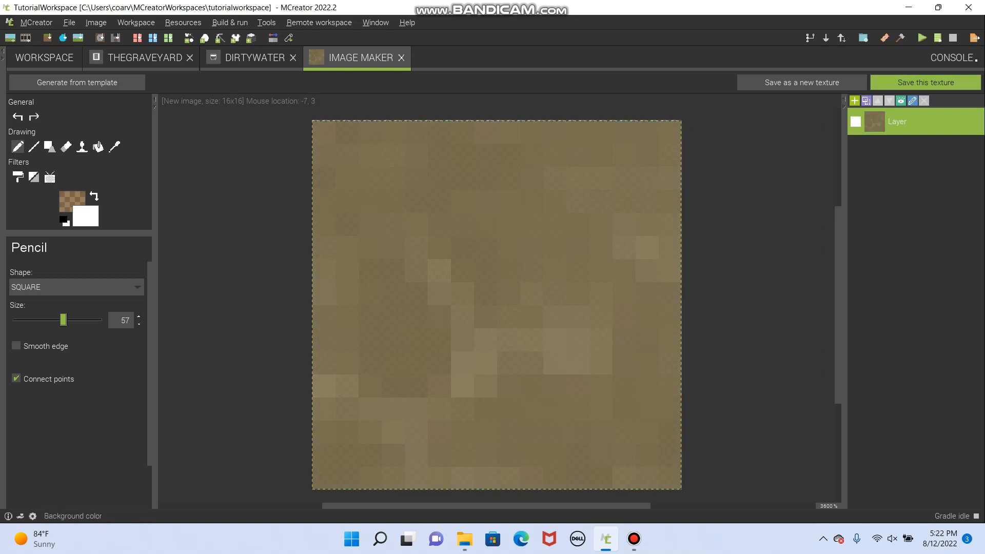
pyautogui.click(18, 117)
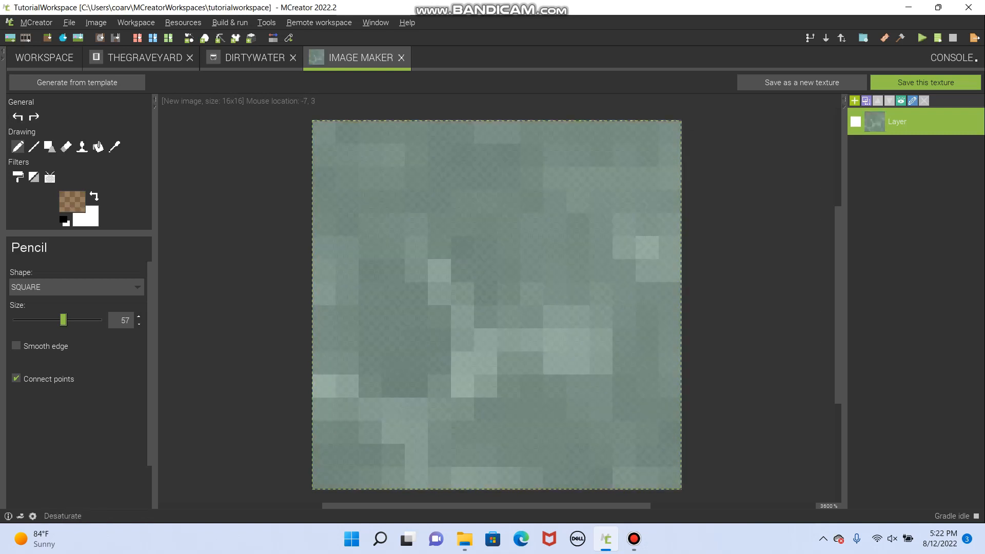
# - Reduce the Pencil size to 1 and paint a single brown pixel just above the texture's center
pyautogui.moveTo(63, 319); pyautogui.dragTo(12, 320)
pyautogui.click(485, 247)
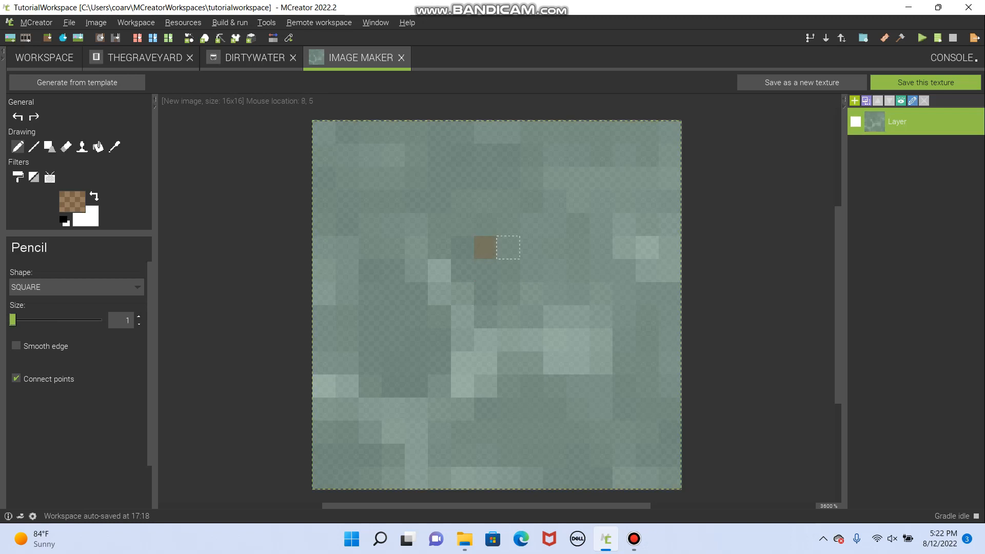
pyautogui.click(509, 247)
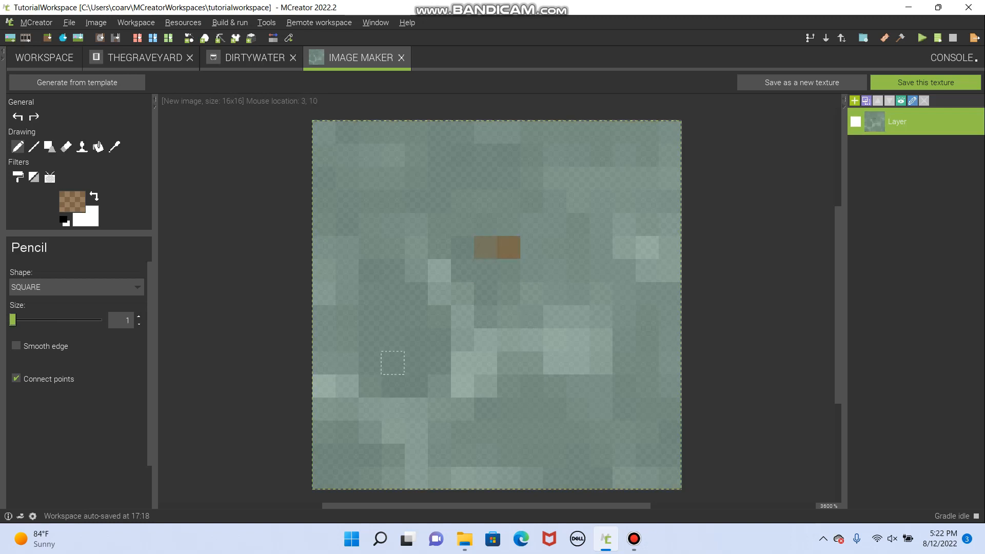
pyautogui.moveTo(393, 316); pyautogui.dragTo(370, 317)
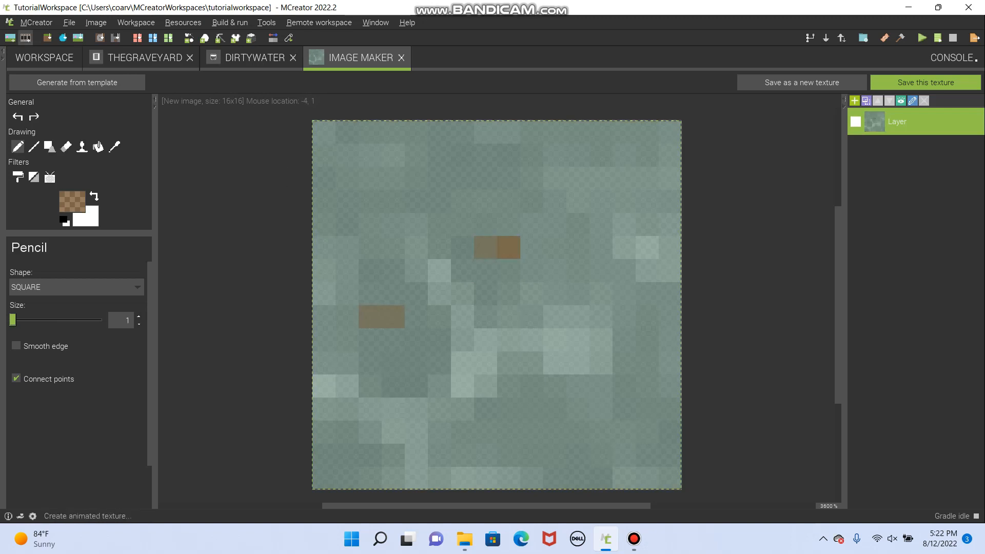
pyautogui.click(17, 116)
pyautogui.click(17, 117)
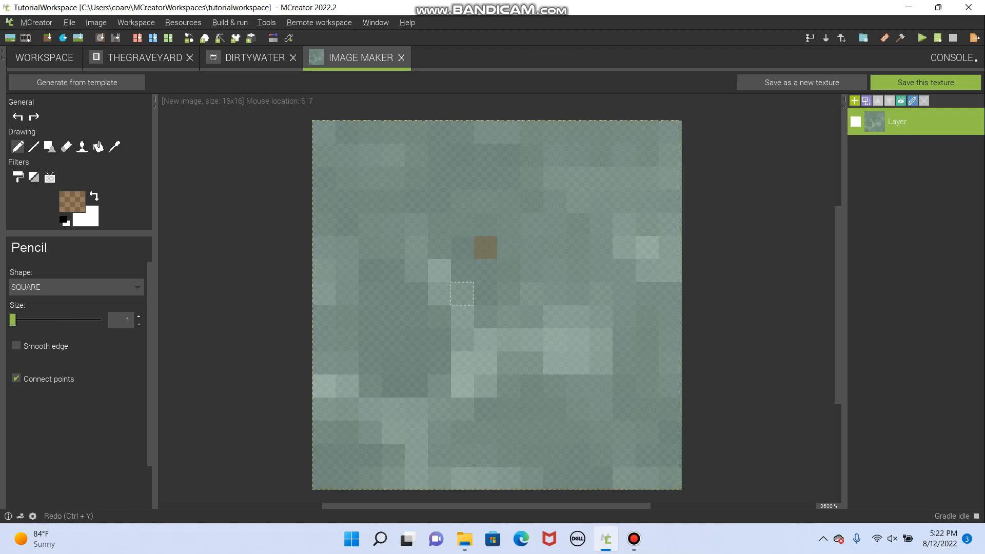
# - Scatter single brown pixels and small clusters of two or three across the texture with the size 1 Pencil
pyautogui.click(370, 316)
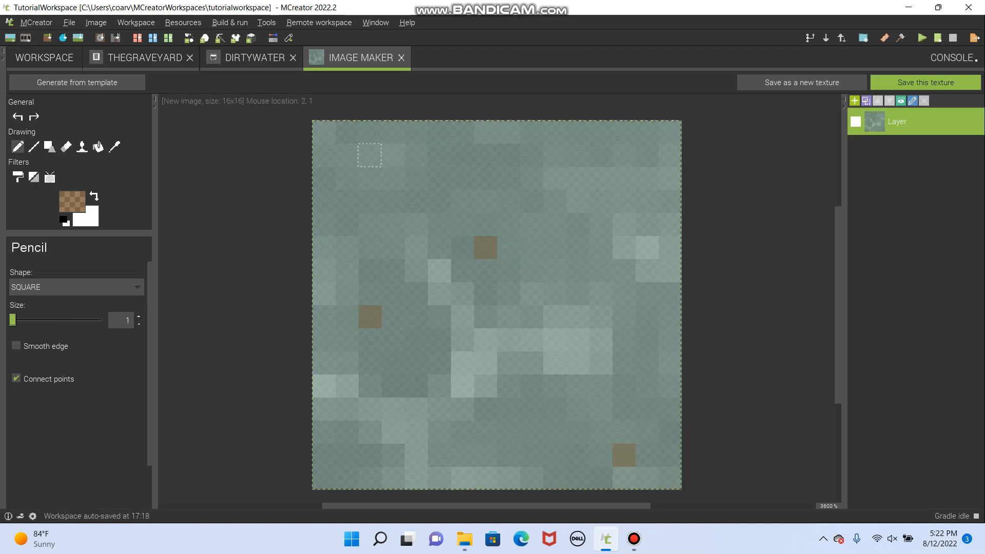
pyautogui.moveTo(370, 155); pyautogui.dragTo(392, 154)
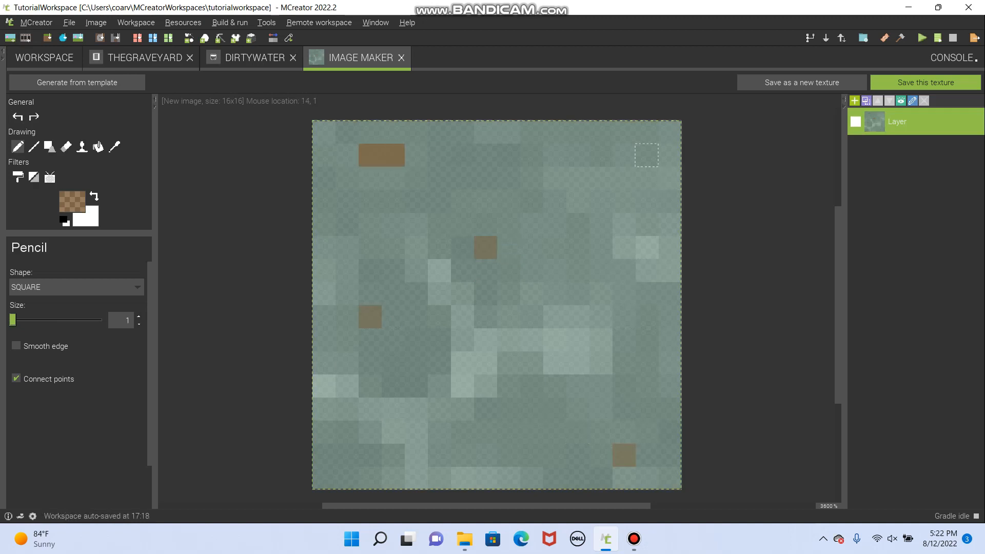
pyautogui.moveTo(646, 155); pyautogui.dragTo(647, 178)
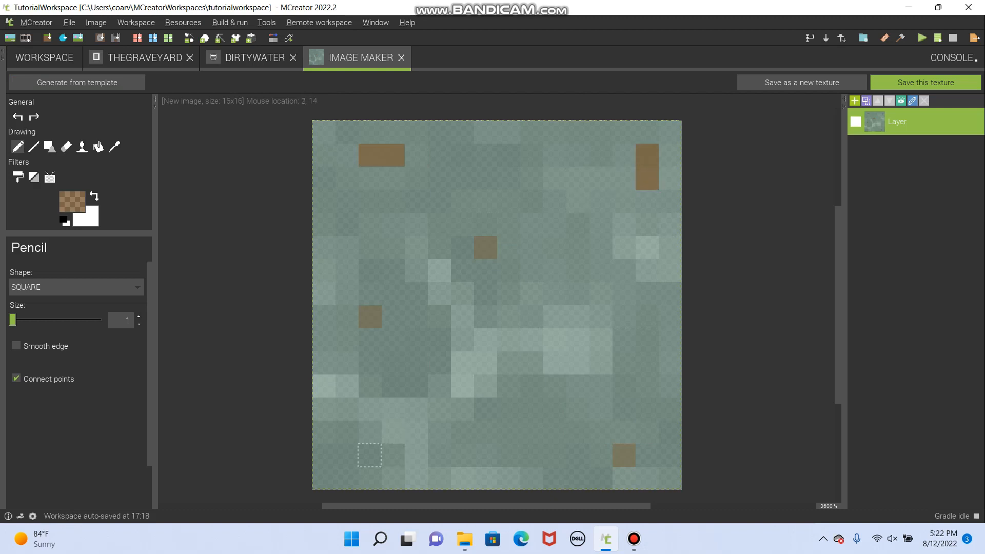
pyautogui.moveTo(323, 455); pyautogui.dragTo(347, 478)
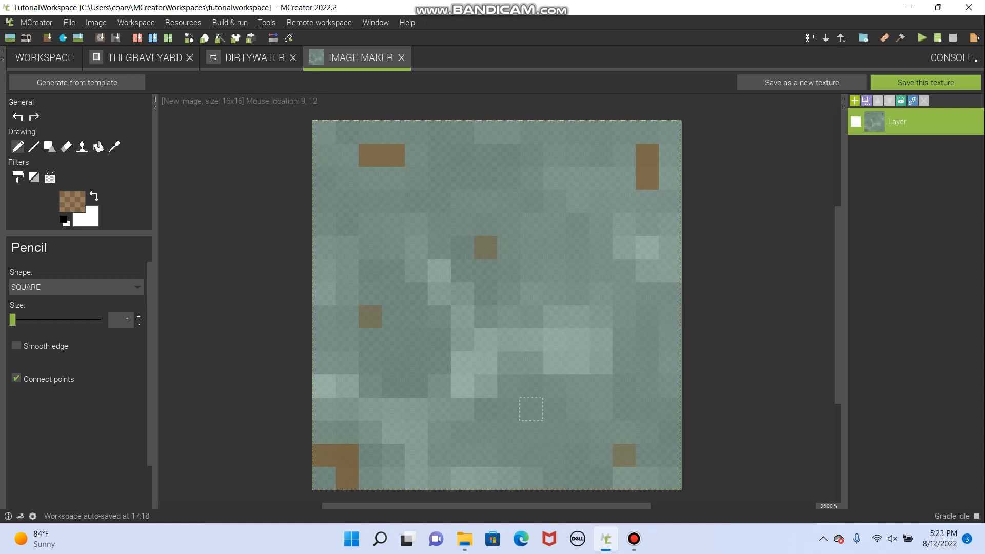
pyautogui.click(531, 386)
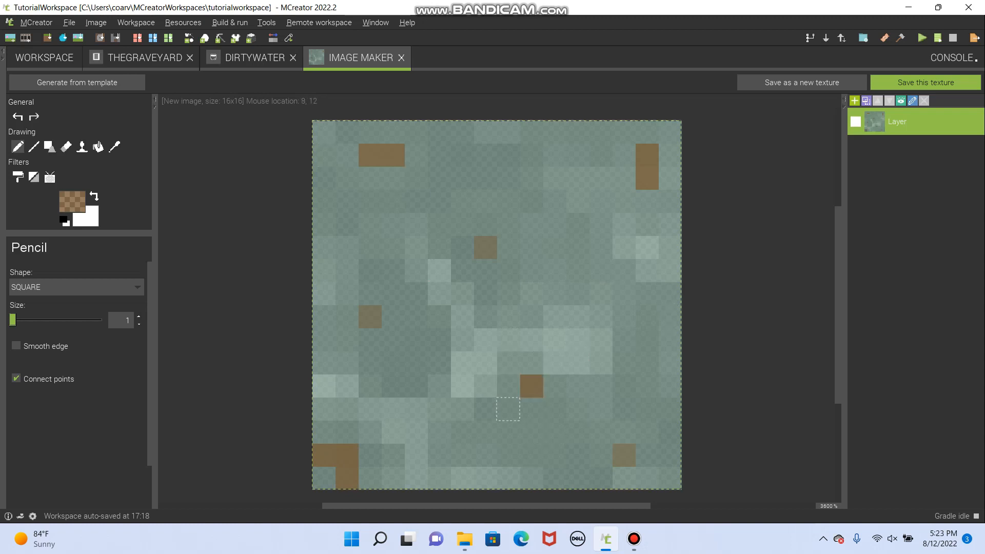
pyautogui.click(508, 409)
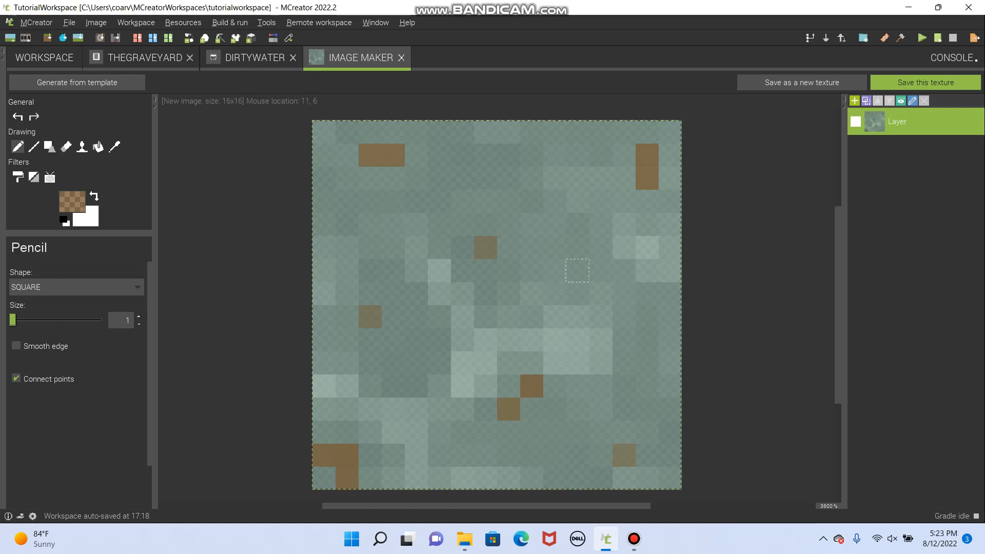
pyautogui.click(669, 293)
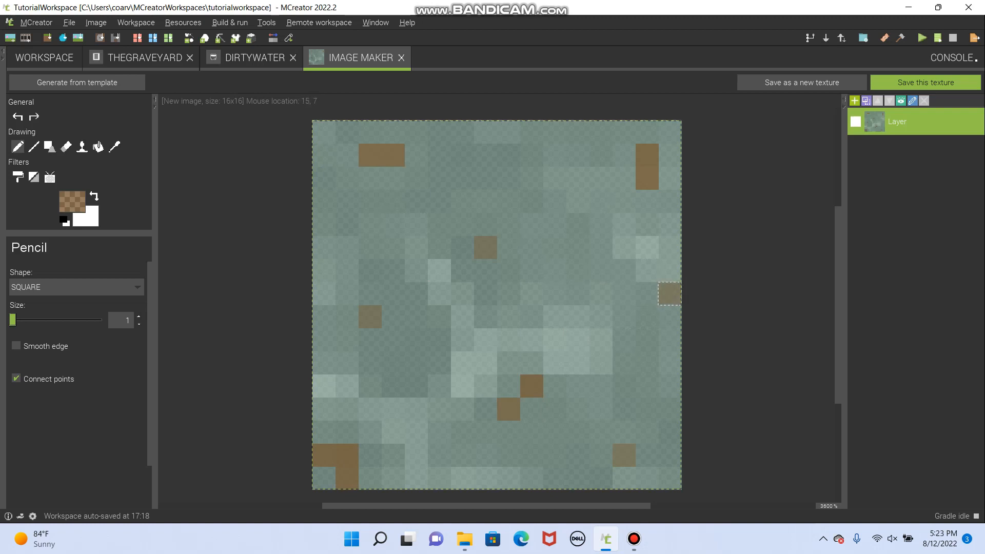
# - Change the foreground color's hue to 118 for a semi-transparent green
pyautogui.click(71, 201)
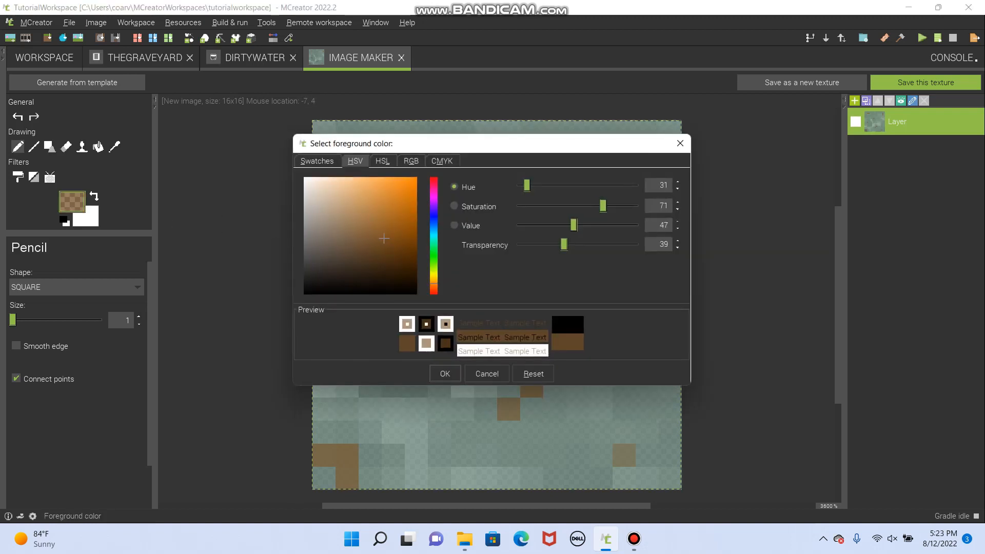
pyautogui.moveTo(526, 185); pyautogui.dragTo(556, 185)
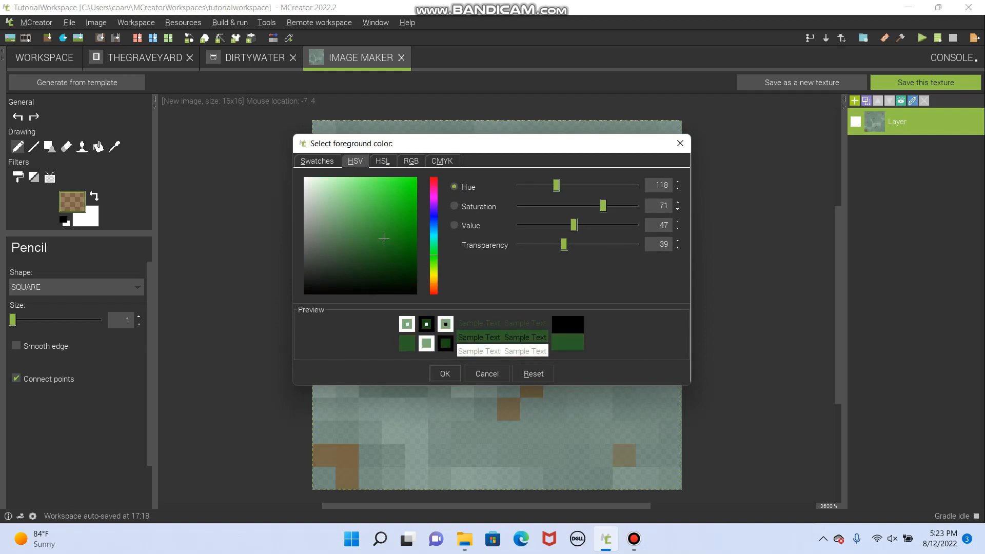
pyautogui.click(444, 373)
pyautogui.click(578, 201)
pyautogui.click(392, 247)
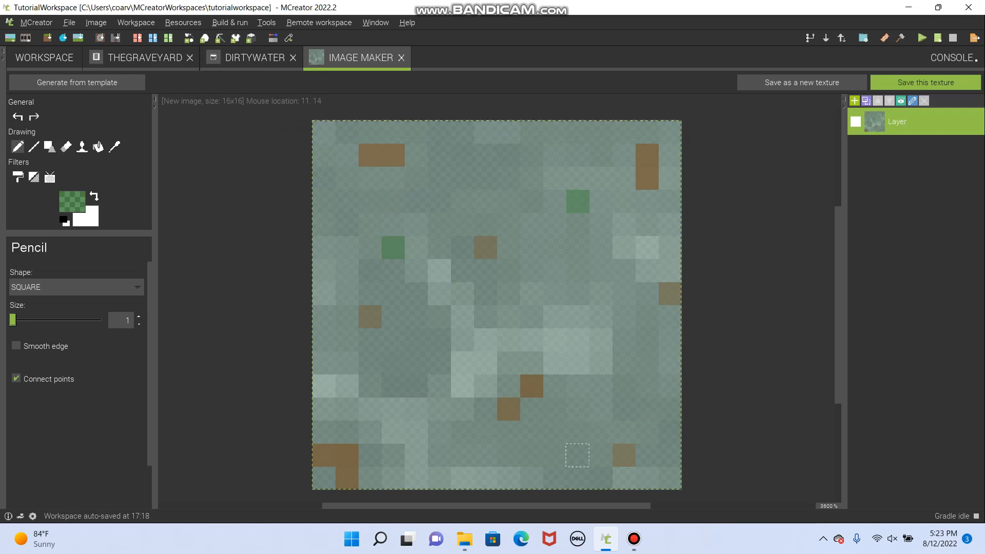
pyautogui.click(600, 386)
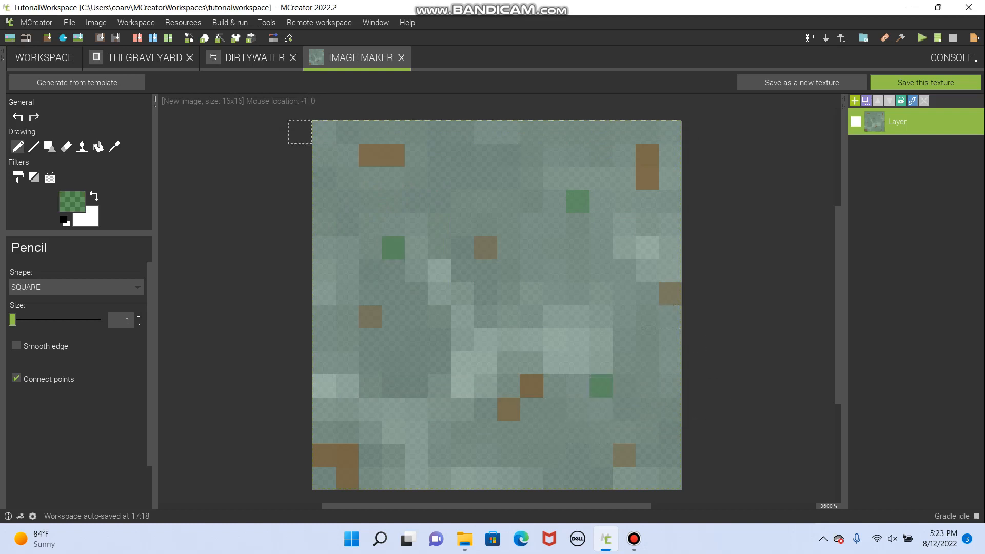
pyautogui.click(18, 116)
pyautogui.click(18, 116)
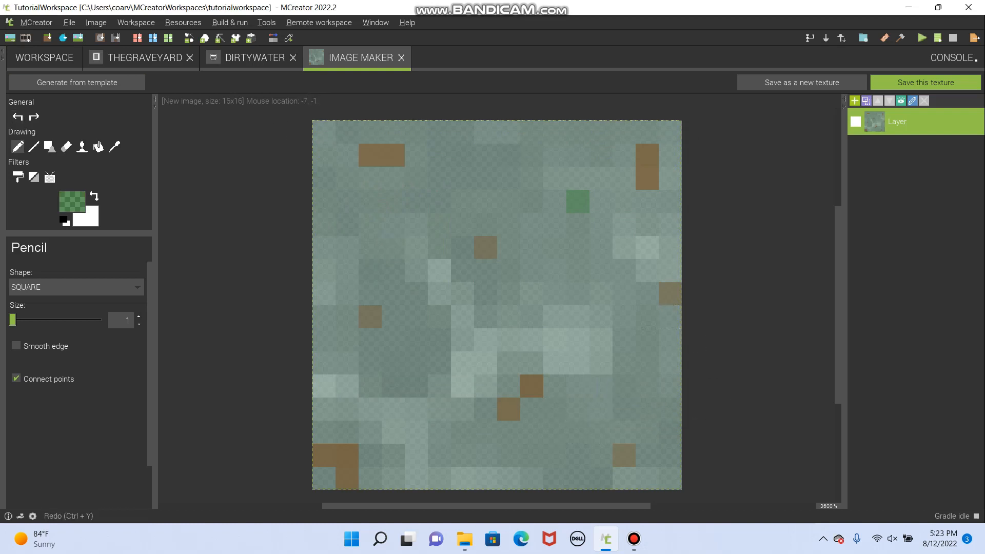
pyautogui.click(18, 116)
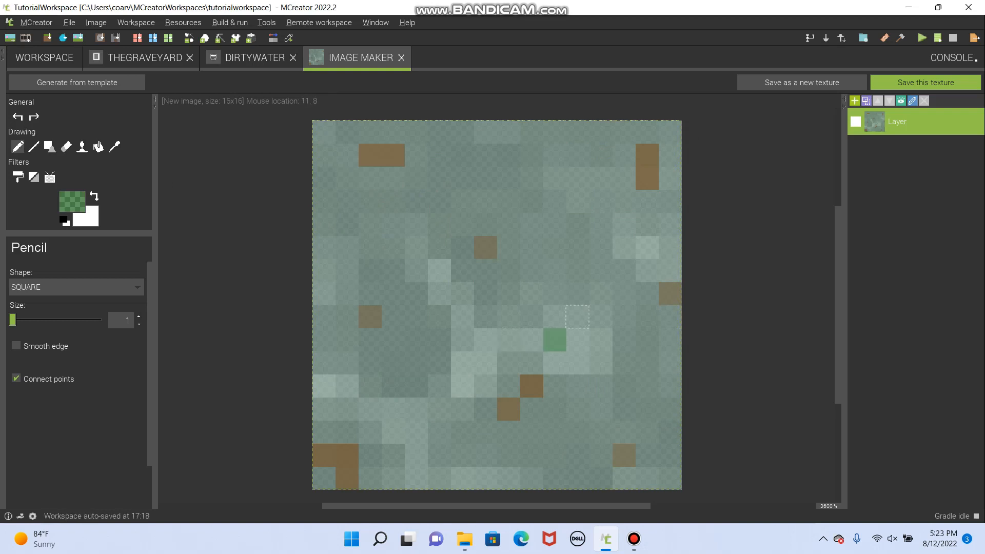
# - Paint four separate green pixels spread across the texture with the Pencil, mostly on or beside its lighter patches
pyautogui.click(555, 340)
pyautogui.click(623, 247)
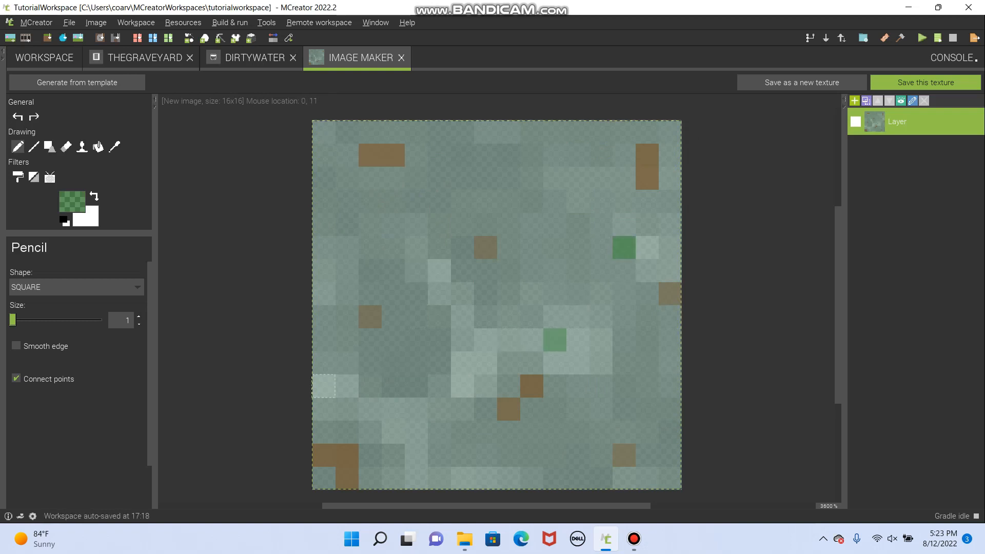
pyautogui.click(347, 386)
pyautogui.click(439, 248)
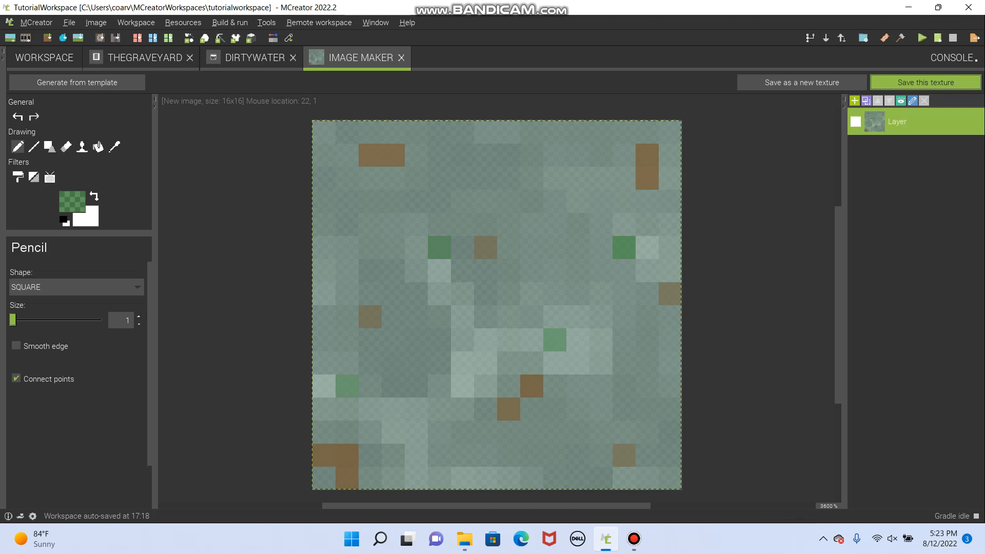
# - Save the texture as a Block texture named dirtywater_still
pyautogui.click(925, 82)
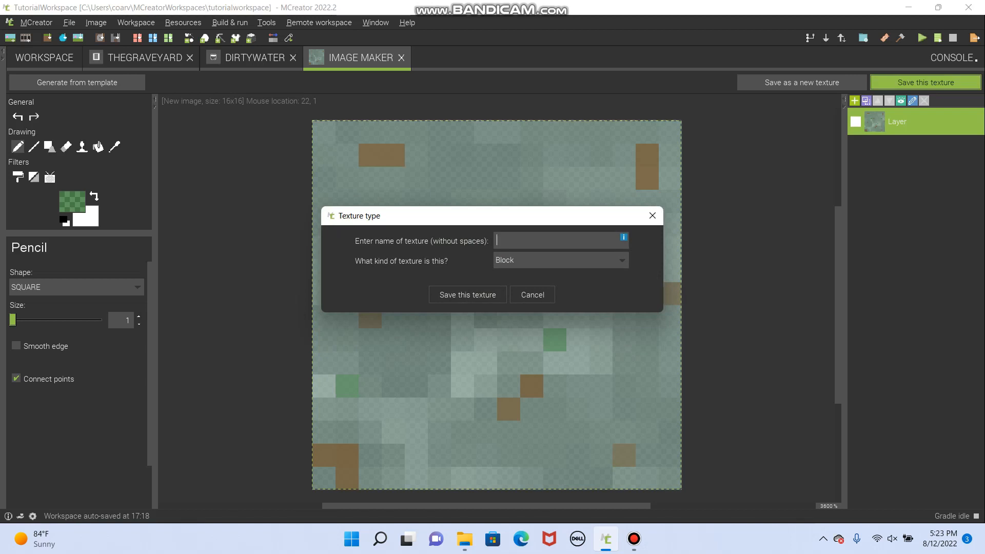
pyautogui.write('dirtywater_still')
pyautogui.click(463, 294)
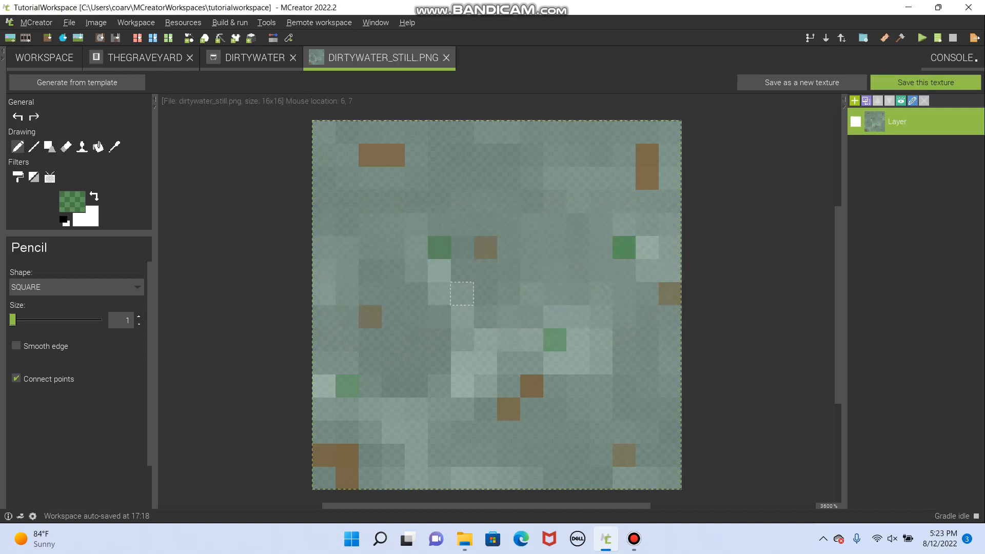
# - Assign the dirtywater_still texture as the still texture of the DirtyWater fluid
pyautogui.click(254, 57)
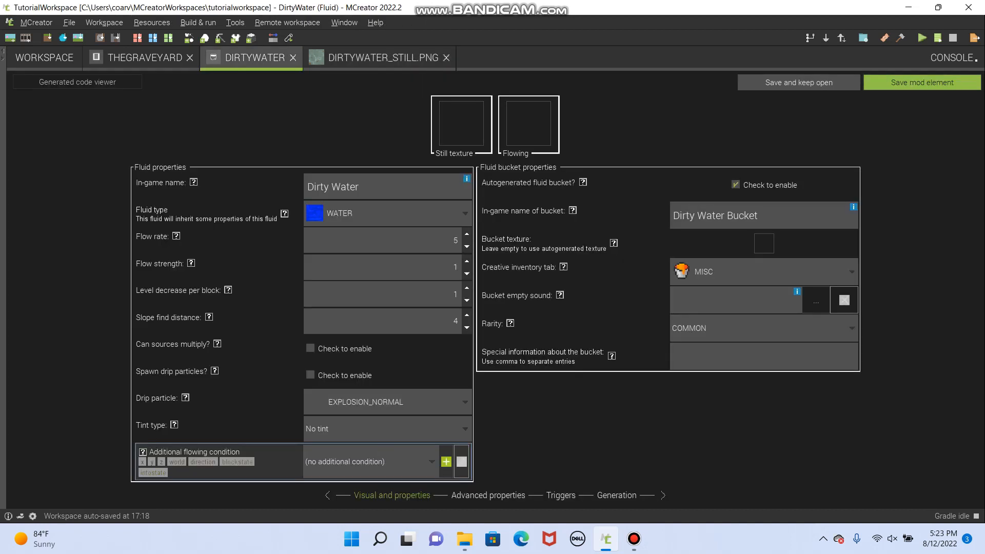
pyautogui.click(462, 123)
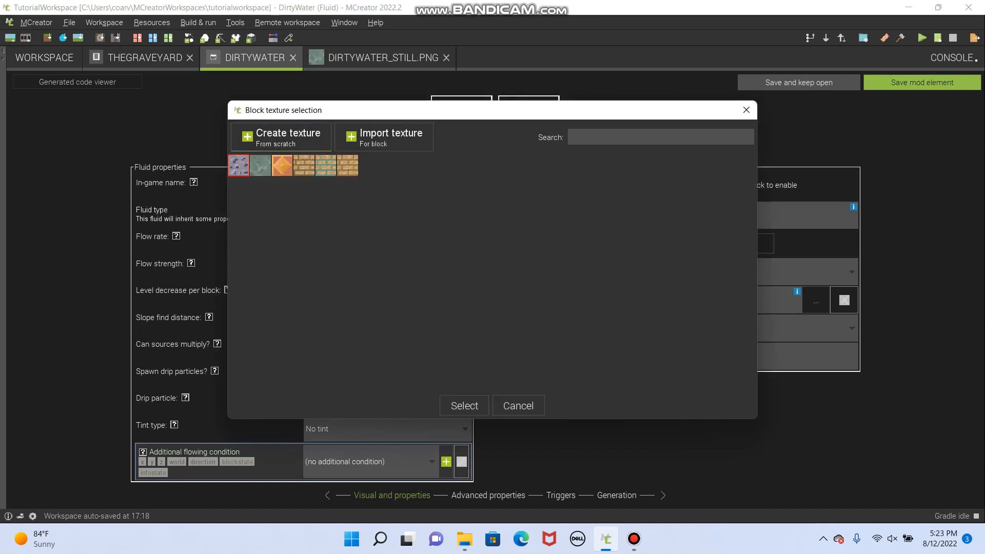
pyautogui.click(464, 405)
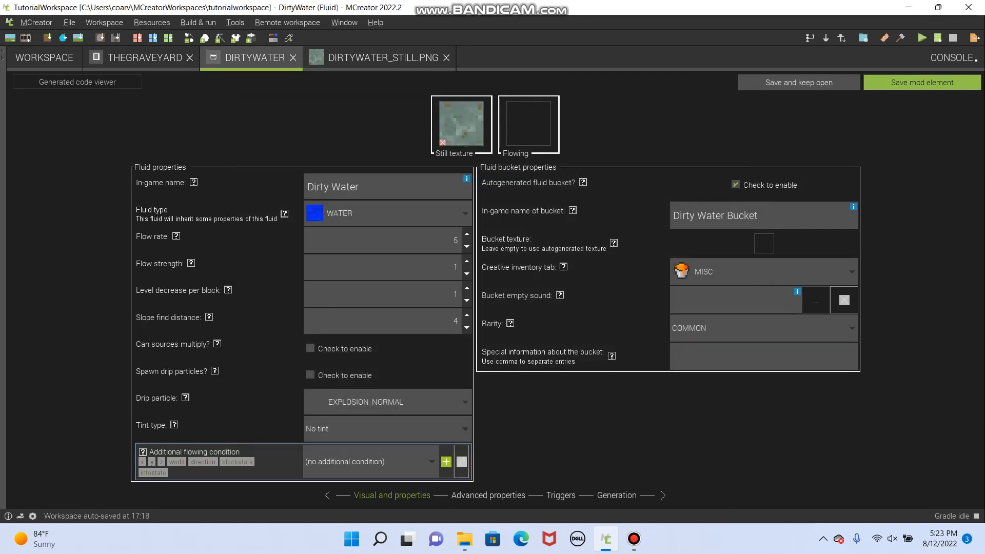
# - Duplicate the dirtywater_still texture in the workspace resources as a Block texture named dirtywater_moving
pyautogui.click(44, 58)
pyautogui.click(17, 188)
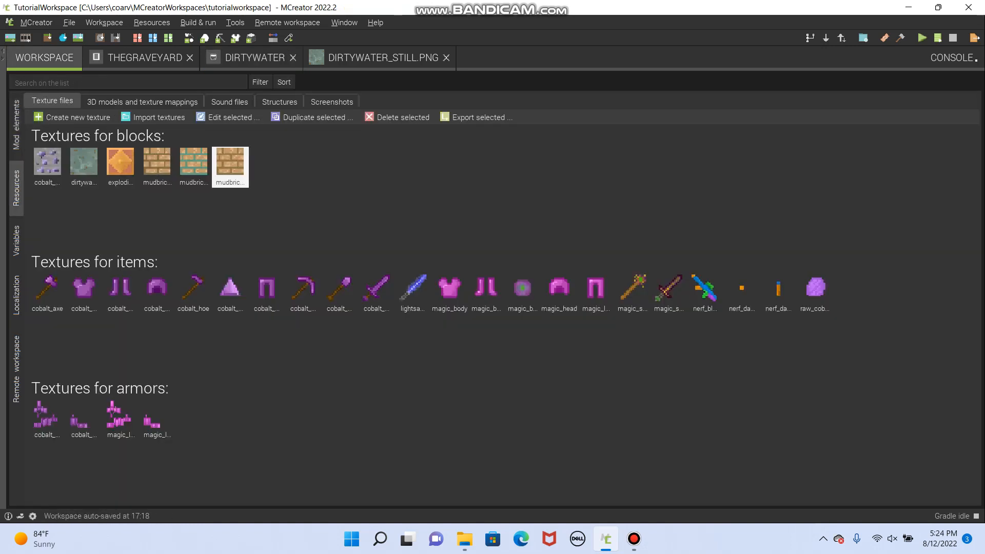
pyautogui.click(84, 166)
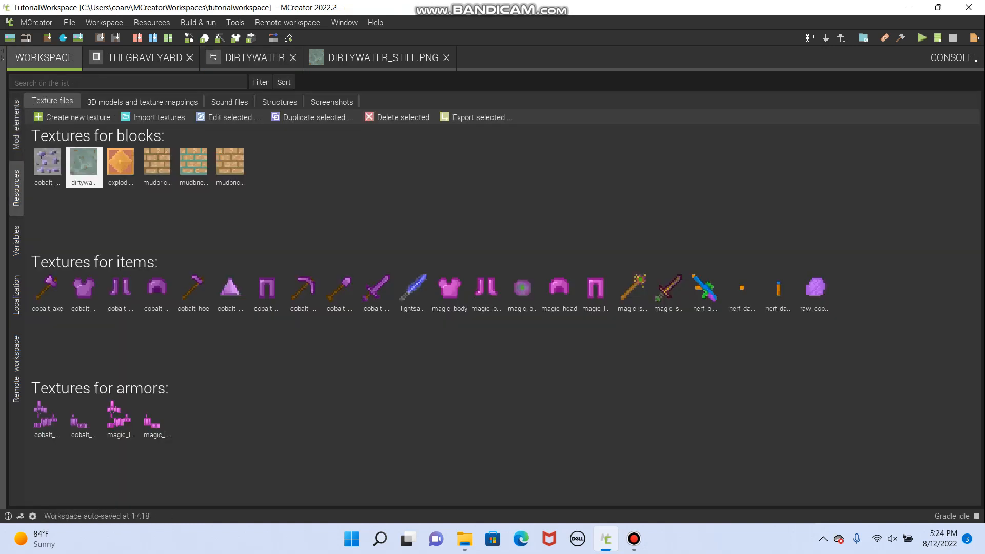
pyautogui.click(313, 118)
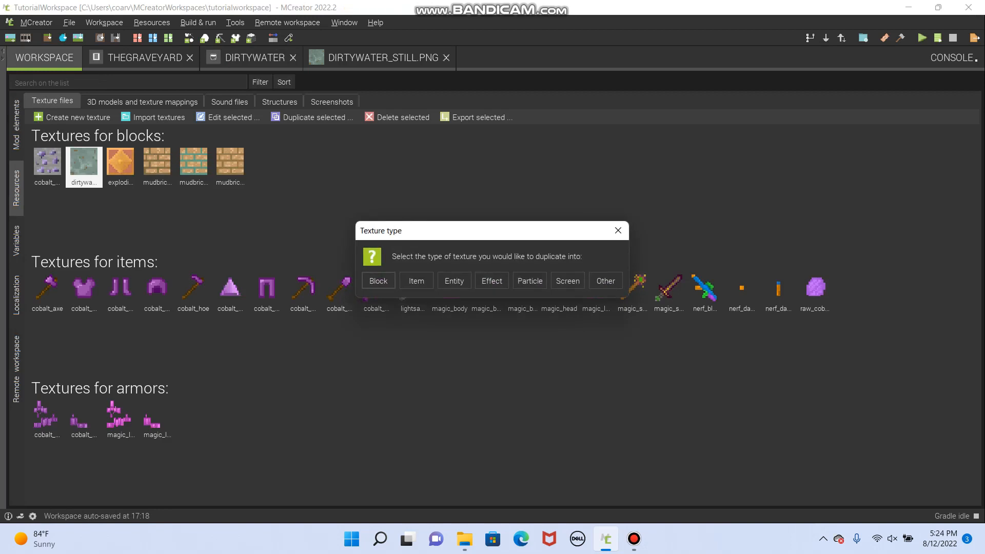
pyautogui.click(378, 280)
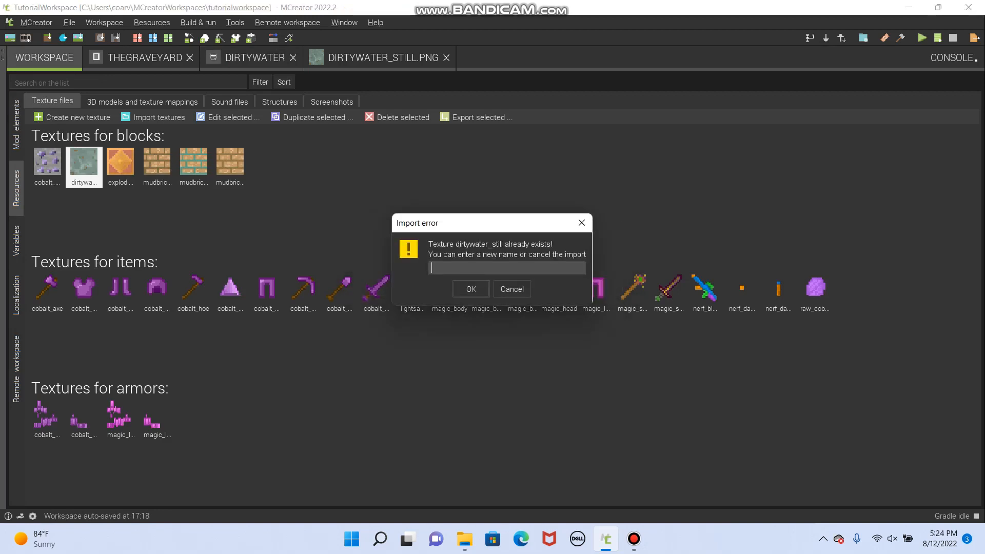
pyautogui.write('dirty')
pyautogui.write('water')
pyautogui.write('_flowing')
pyautogui.press('Return')
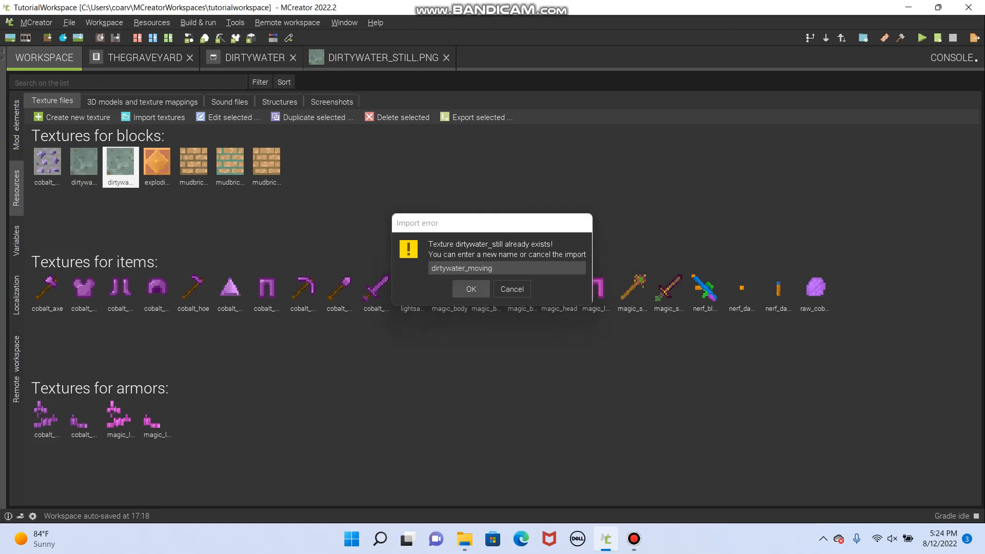
# - Open the dirtywater_moving texture for editing and lengthen its upper-left brown streak by two pixels to the right, using its own sampled brown
pyautogui.click(97, 178)
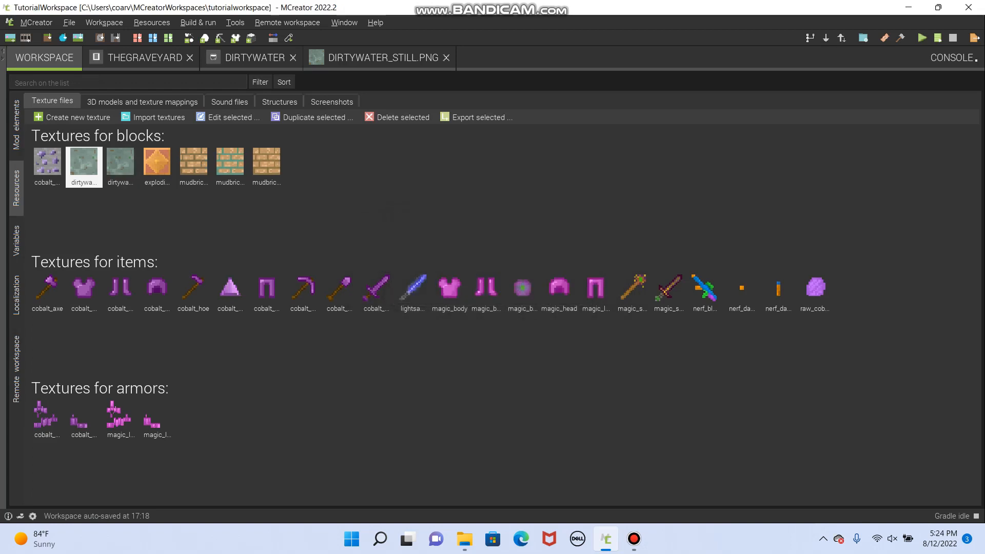
pyautogui.doubleClick(84, 163)
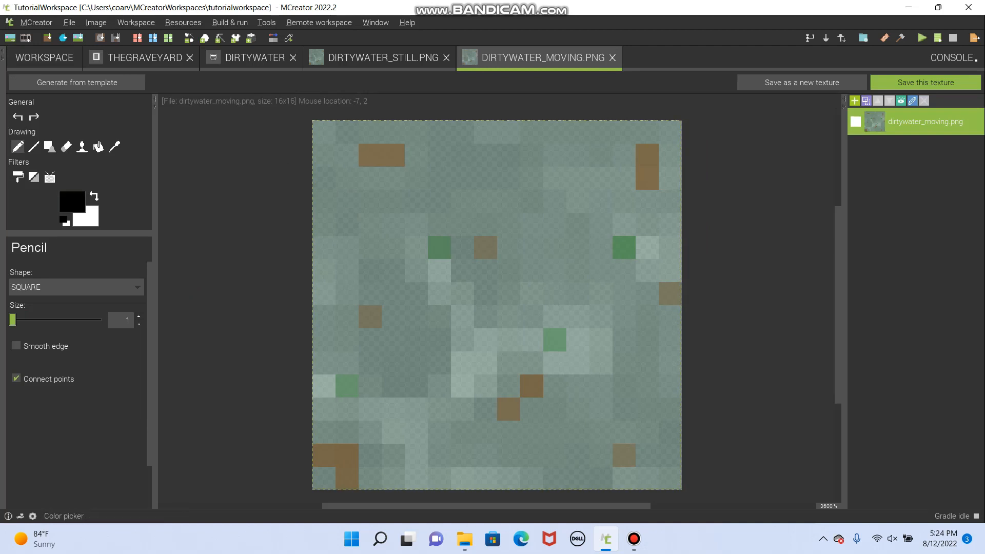
pyautogui.click(115, 147)
pyautogui.click(369, 155)
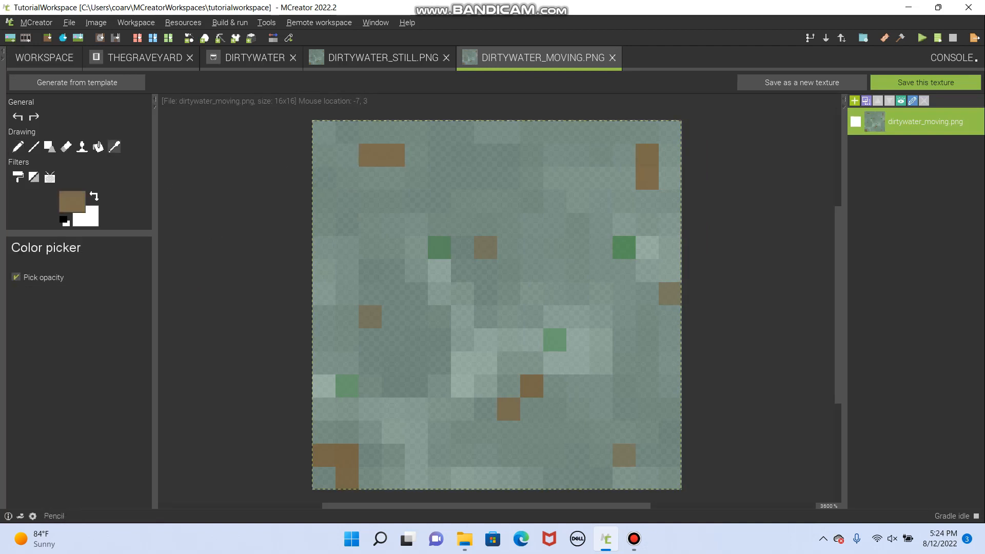
pyautogui.click(18, 147)
pyautogui.click(416, 155)
pyautogui.click(439, 155)
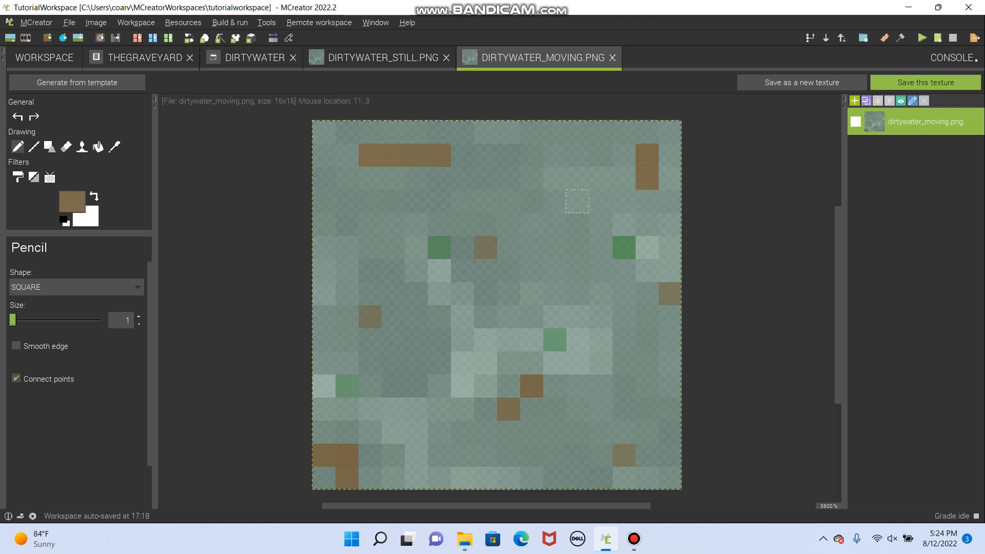
# - Sample the pale grey-green pixel below the upper-left green pixel and extend the central light patch two pixels to its left
pyautogui.click(115, 146)
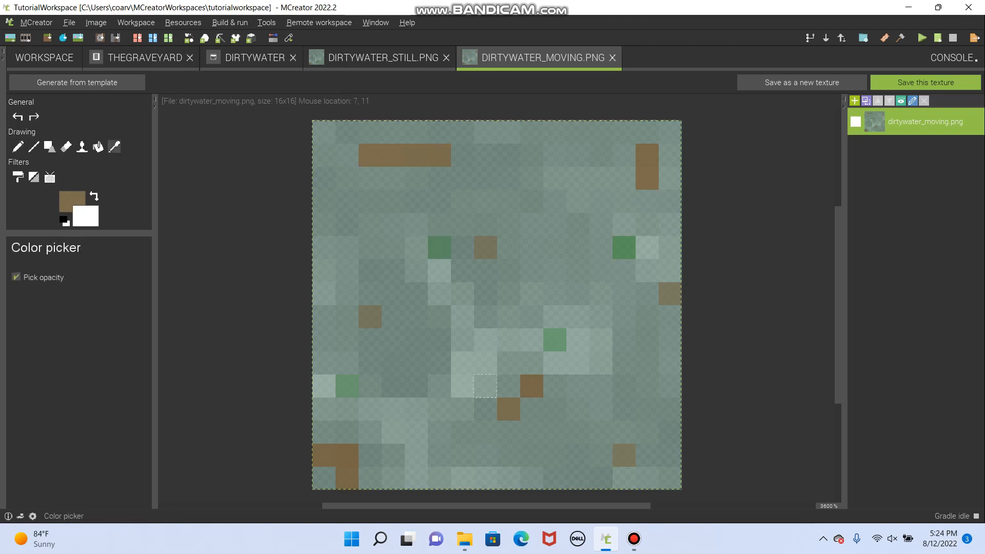
pyautogui.click(438, 270)
pyautogui.click(18, 147)
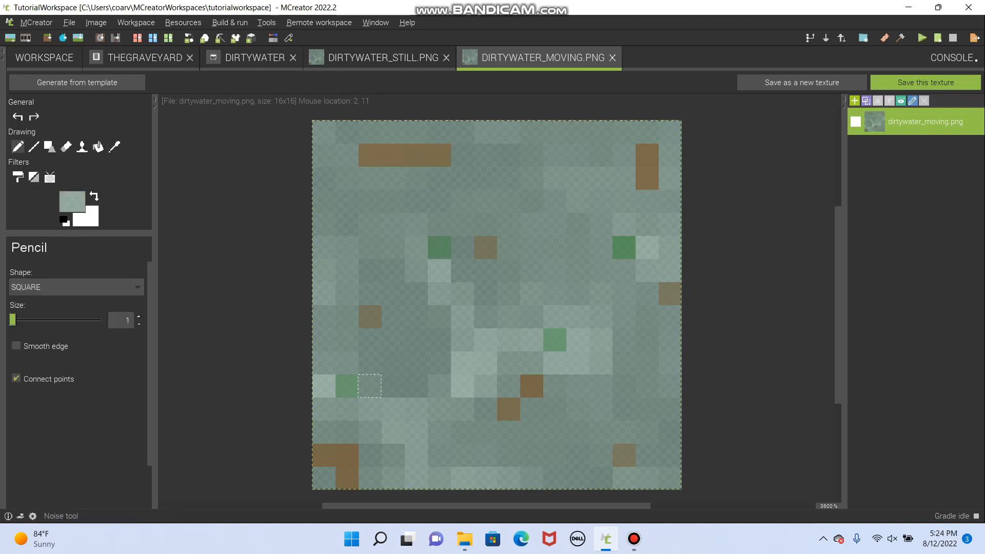
pyautogui.click(416, 363)
pyautogui.click(439, 363)
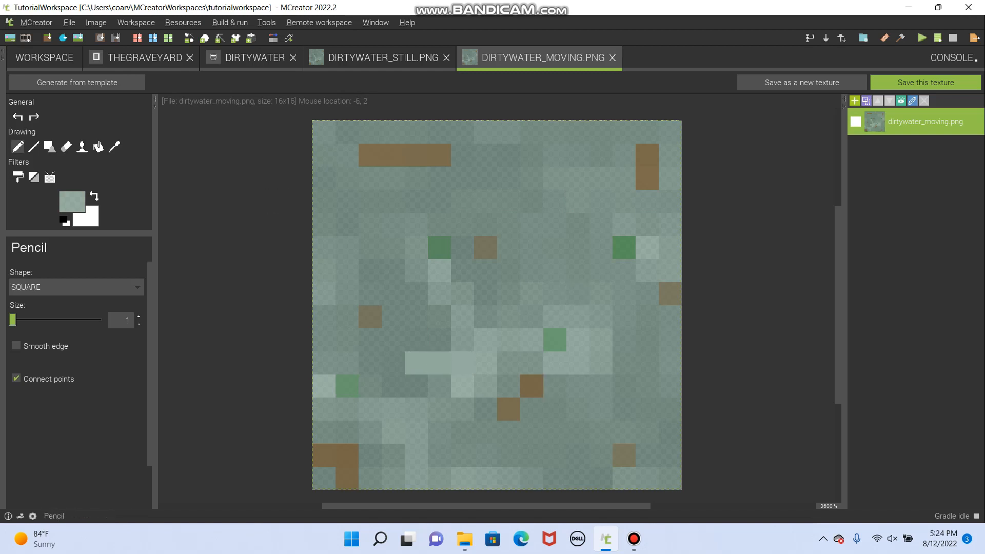
# - Increase the transparency of the sampled pencil colour and repaint the two pixels just added beside the central light patch
pyautogui.click(72, 201)
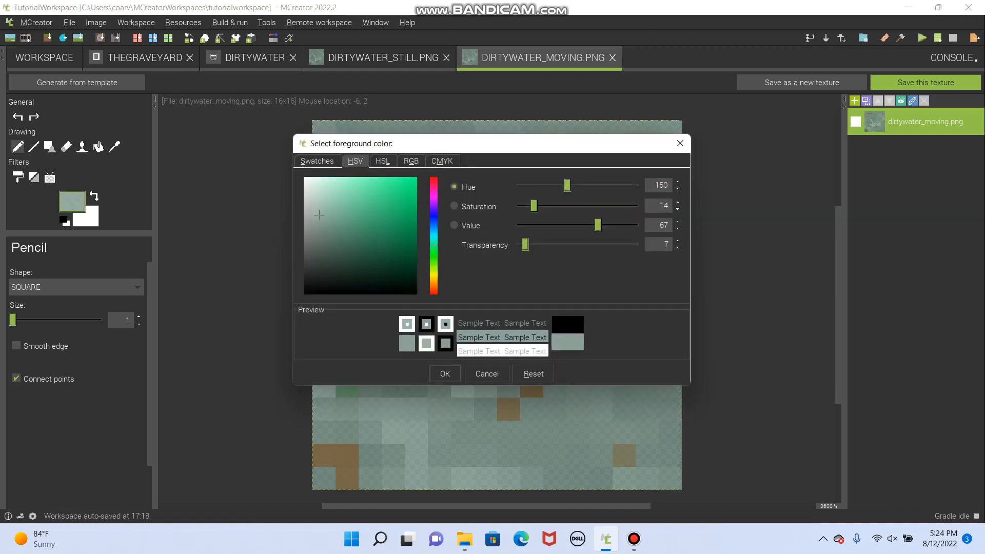
pyautogui.moveTo(524, 245); pyautogui.dragTo(564, 244)
pyautogui.click(444, 373)
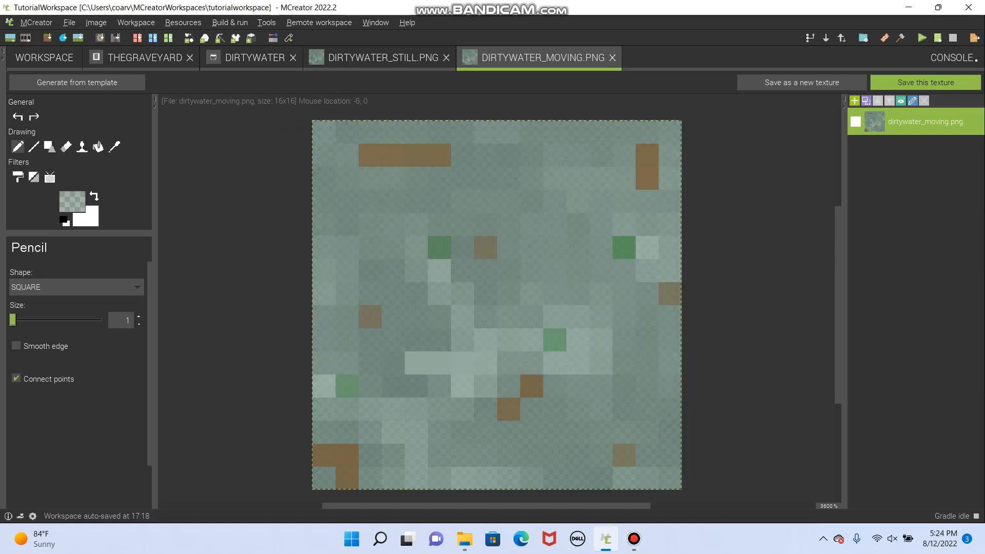
pyautogui.moveTo(416, 362); pyautogui.dragTo(439, 362)
# - Paint translucent pale streaks under the right green pixel, beside the upper-right brown bar, above the lower-left brown patch, along the bottom edge and across the upper half
pyautogui.moveTo(623, 270); pyautogui.dragTo(577, 270)
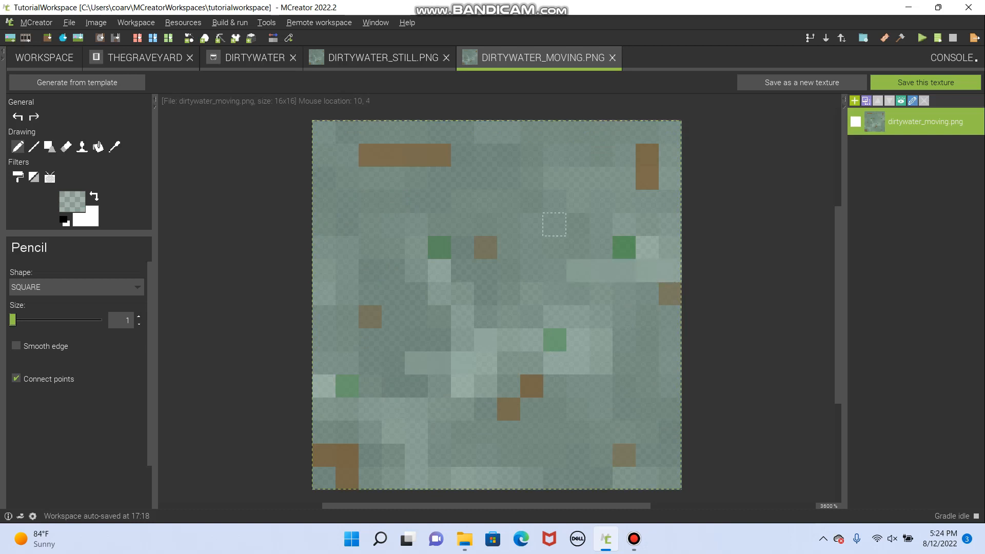
pyautogui.moveTo(577, 178); pyautogui.dragTo(600, 178)
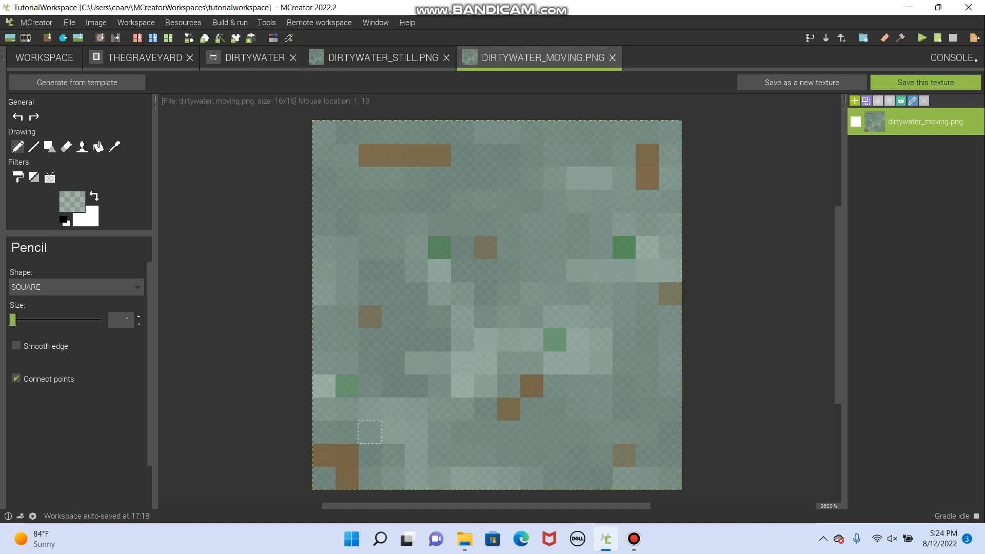
pyautogui.moveTo(347, 432); pyautogui.dragTo(439, 432)
pyautogui.moveTo(531, 477); pyautogui.dragTo(601, 478)
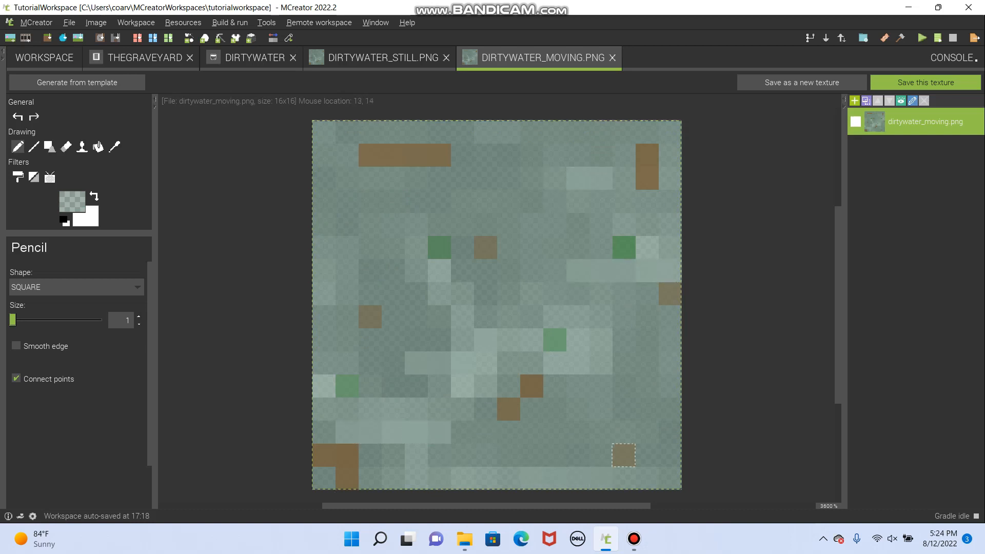
pyautogui.moveTo(347, 201)
pyautogui.mouseDown()
pyautogui.moveTo(462, 201)
pyautogui.moveTo(462, 224)
pyautogui.mouseUp()
pyautogui.moveTo(532, 224); pyautogui.dragTo(554, 225)
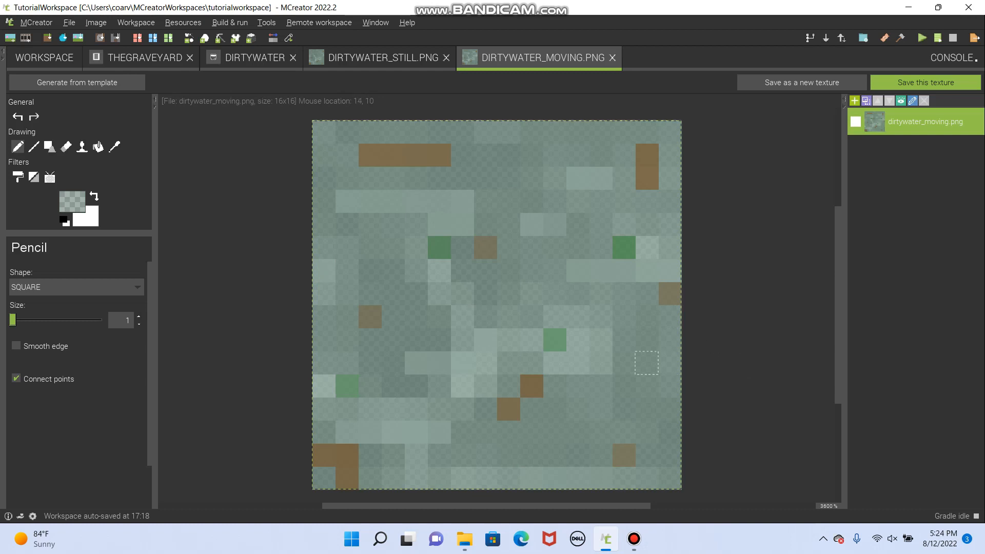
# - Add pale streaks right of the brown diagonal pair, in both bottom corners and left of the upper-left green pixel, and lengthen the central streak
pyautogui.moveTo(578, 386); pyautogui.dragTo(624, 386)
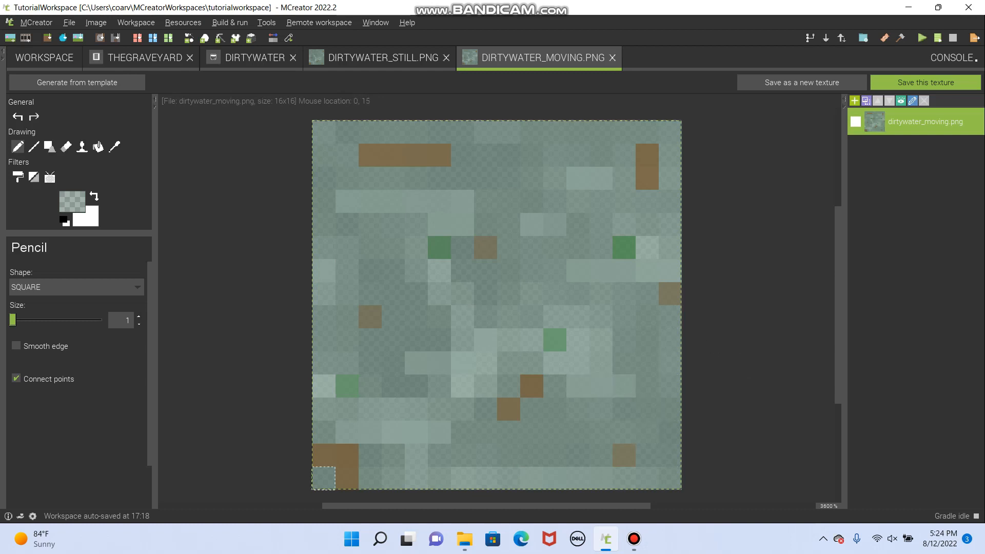
pyautogui.moveTo(323, 478); pyautogui.dragTo(347, 478)
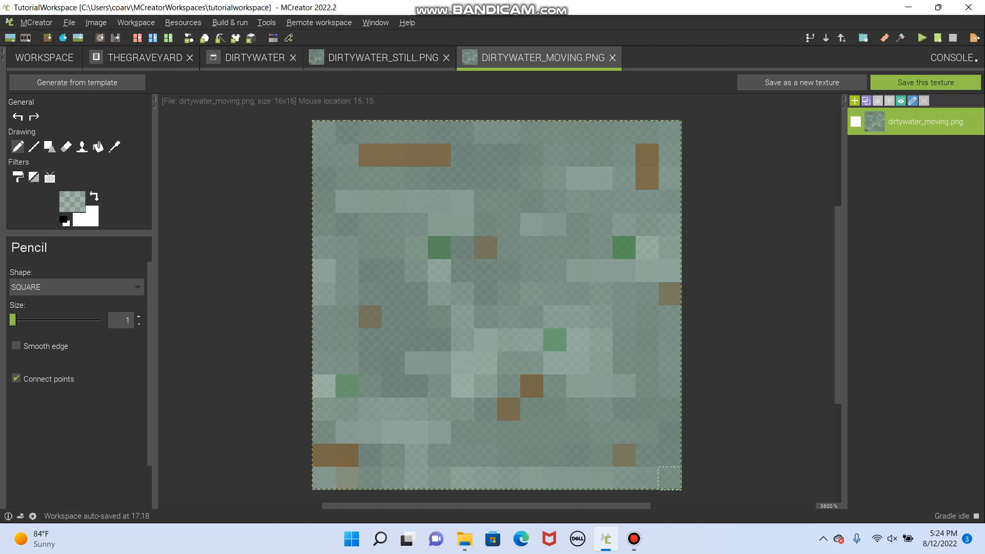
pyautogui.moveTo(647, 478); pyautogui.dragTo(669, 478)
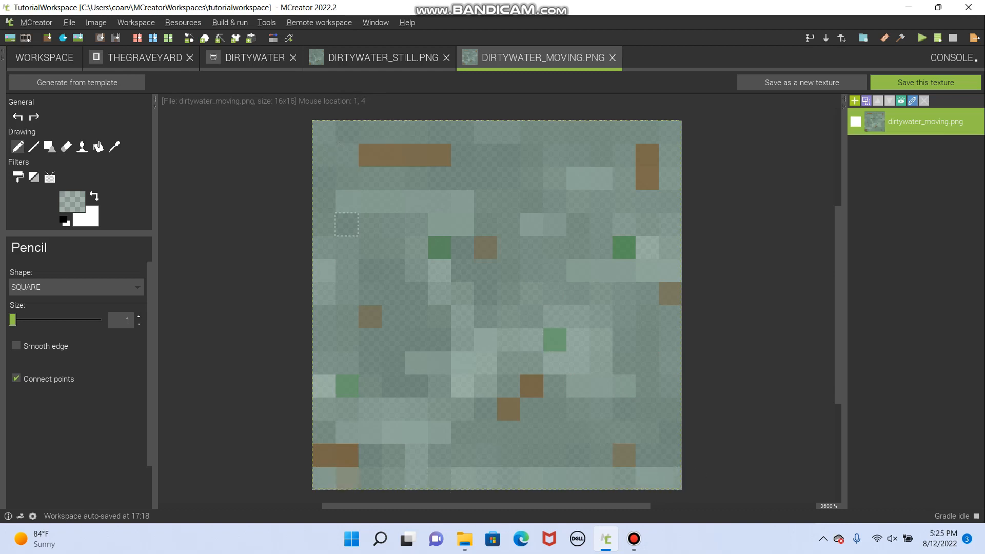
pyautogui.moveTo(347, 247); pyautogui.dragTo(416, 247)
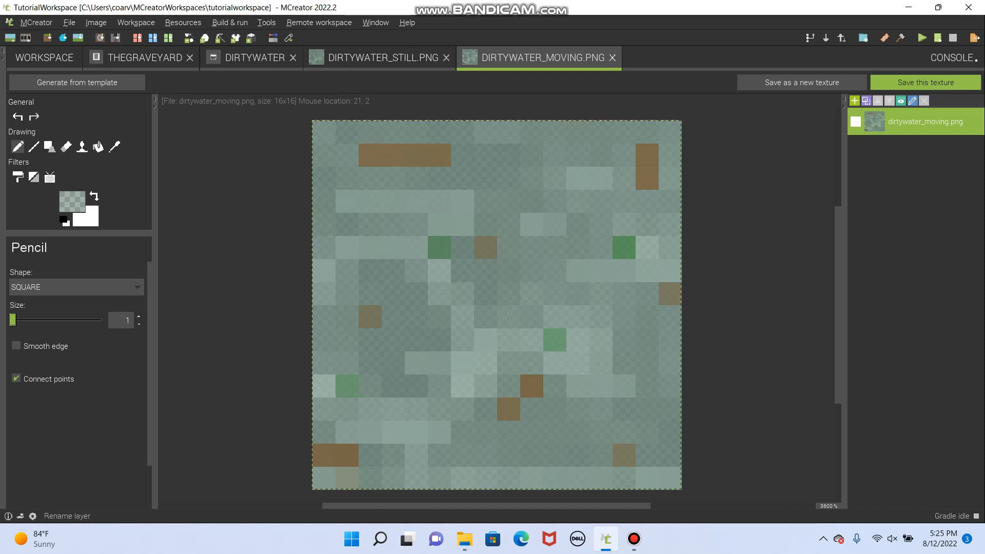
pyautogui.click(647, 385)
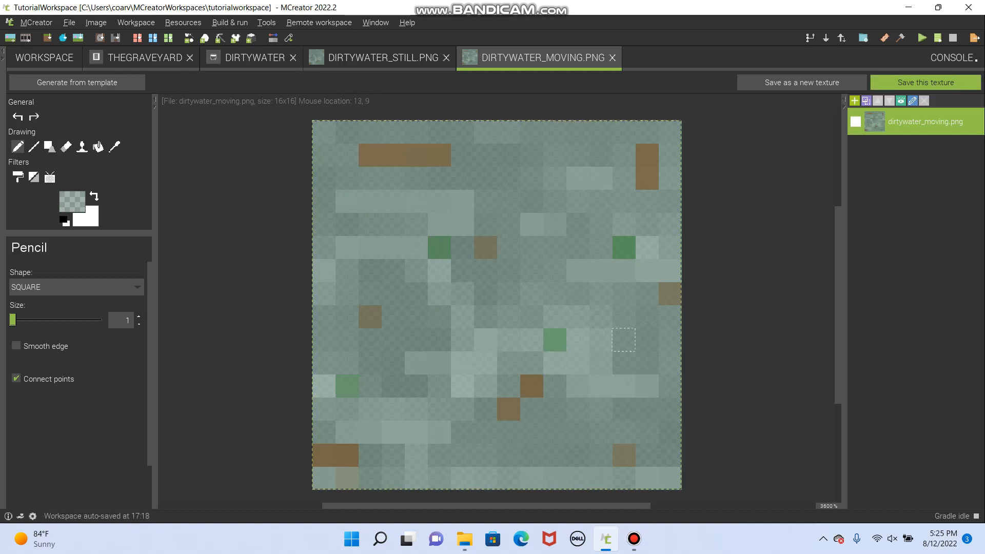
pyautogui.moveTo(393, 363); pyautogui.dragTo(416, 363)
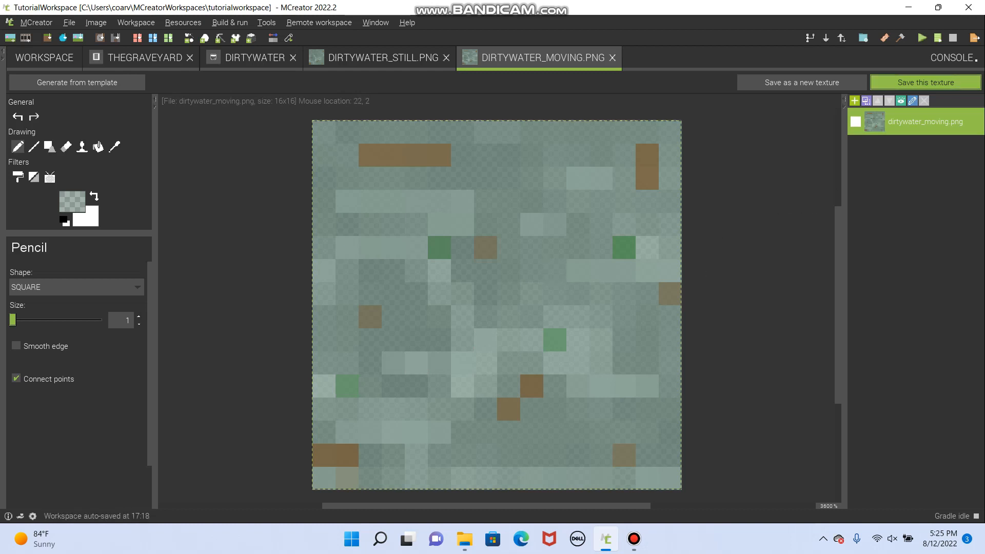
# - Save the dirtywater_moving texture and close both the dirtywater_moving and dirtywater_still texture editors
pyautogui.click(612, 58)
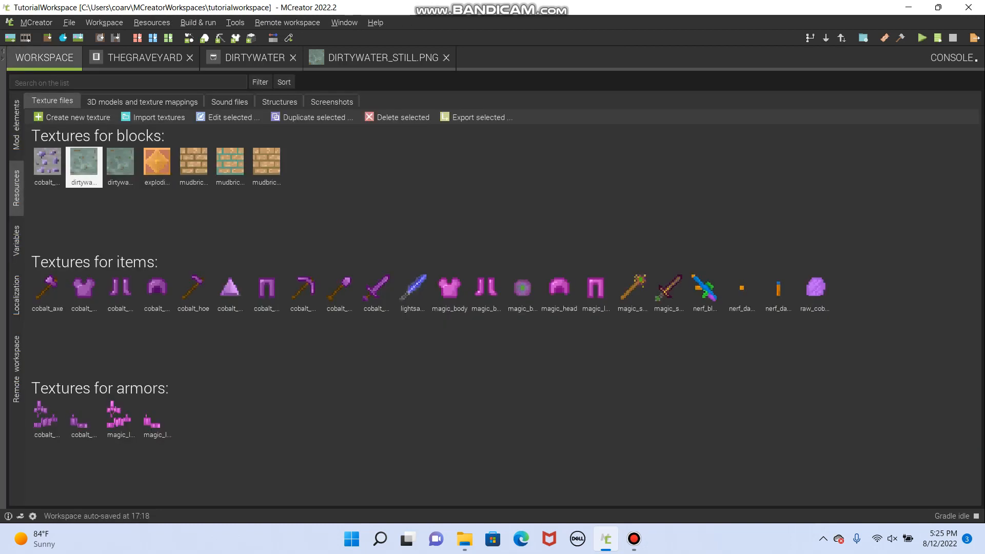
pyautogui.click(383, 57)
pyautogui.click(447, 58)
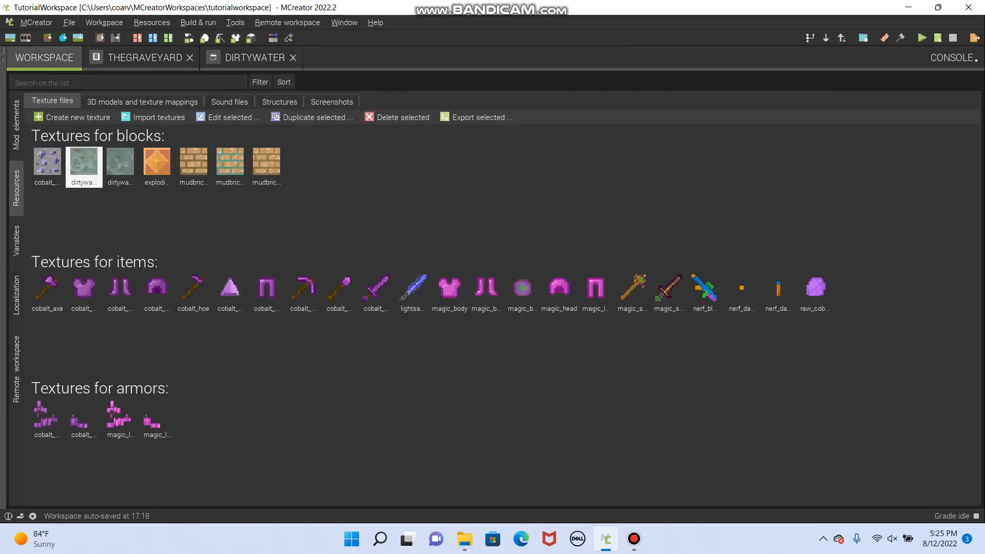
# - Assign the dirtywater_moving texture as the flowing texture of the DirtyWater fluid
pyautogui.click(254, 58)
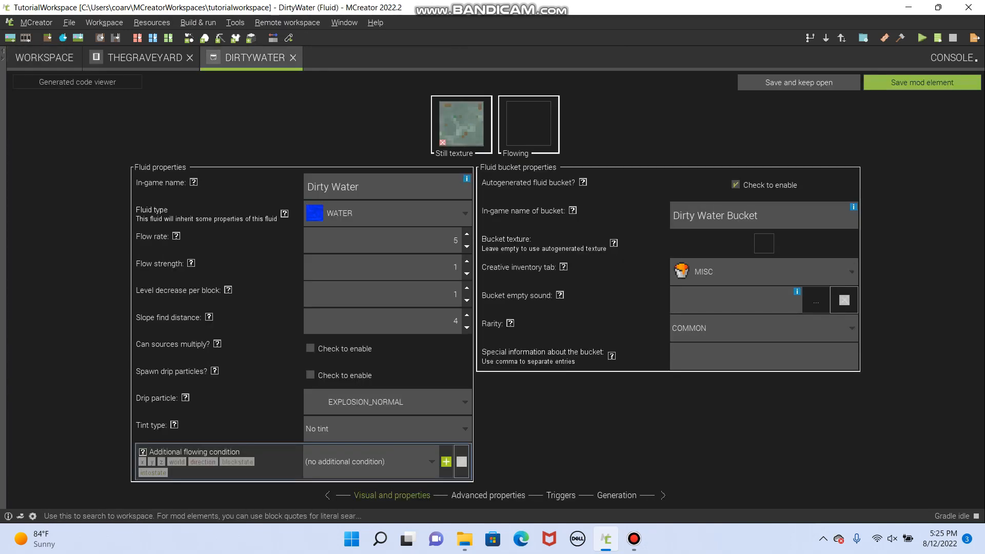
pyautogui.click(528, 124)
pyautogui.click(260, 166)
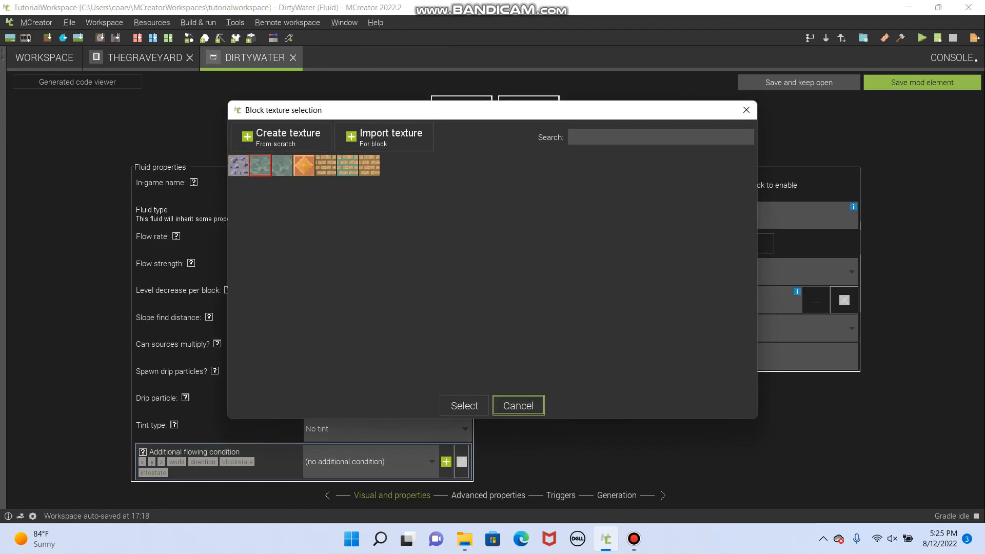
pyautogui.click(464, 406)
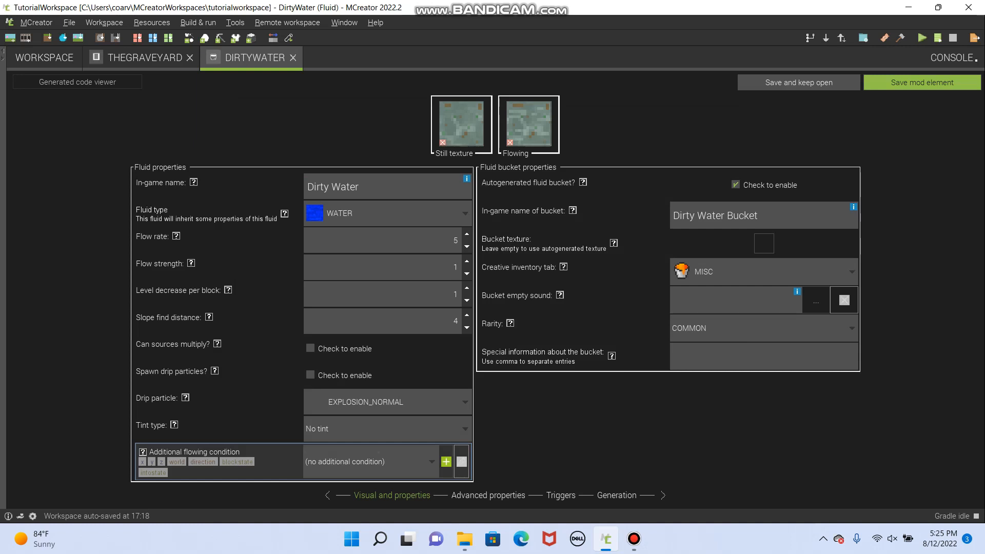
# - Read the help on flow rate, and set the fluid's flow rate to 8 and its flow strength to 1.2
pyautogui.click(176, 237)
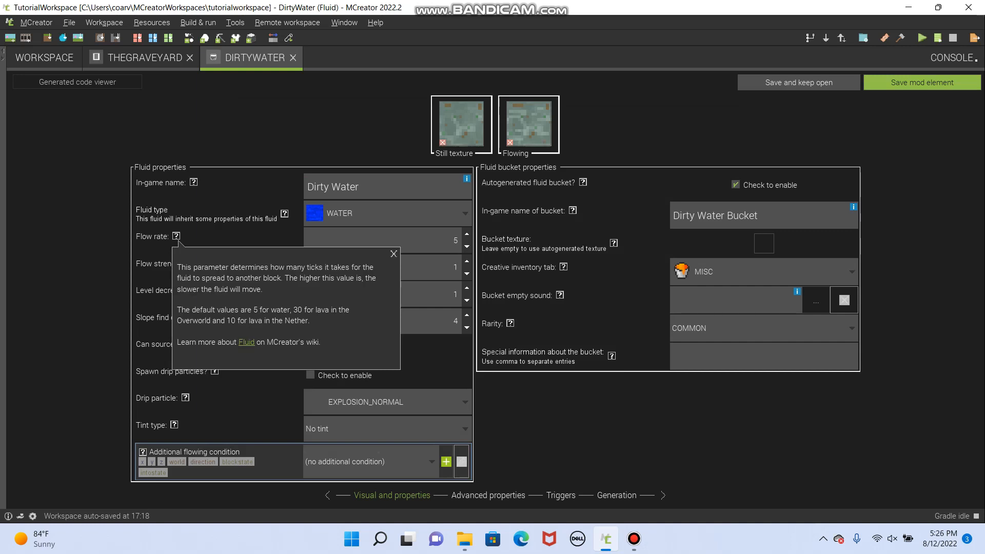
pyautogui.click(393, 254)
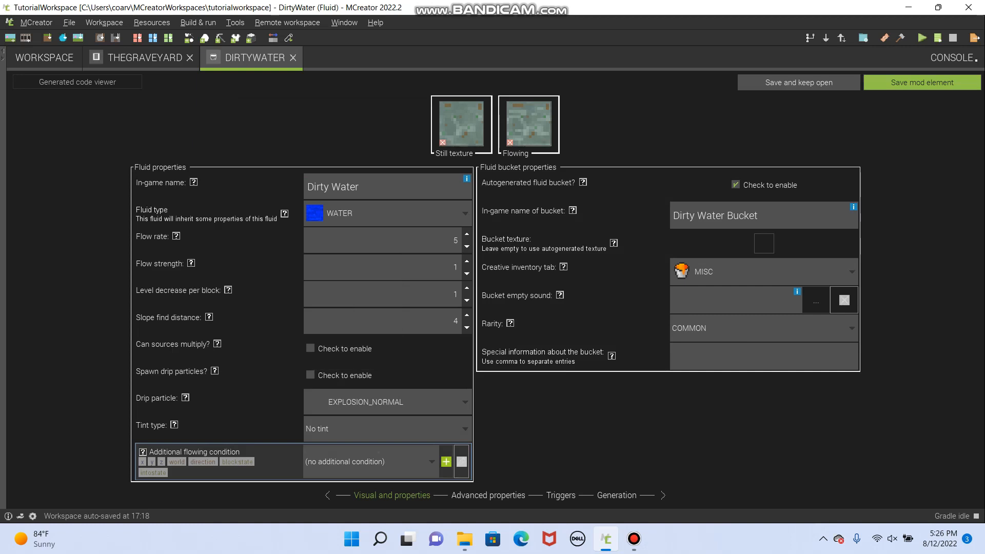
pyautogui.press('Up')
pyautogui.write('.1')
# - Read the help on level decrease per block and set that value to 3
pyautogui.click(228, 290)
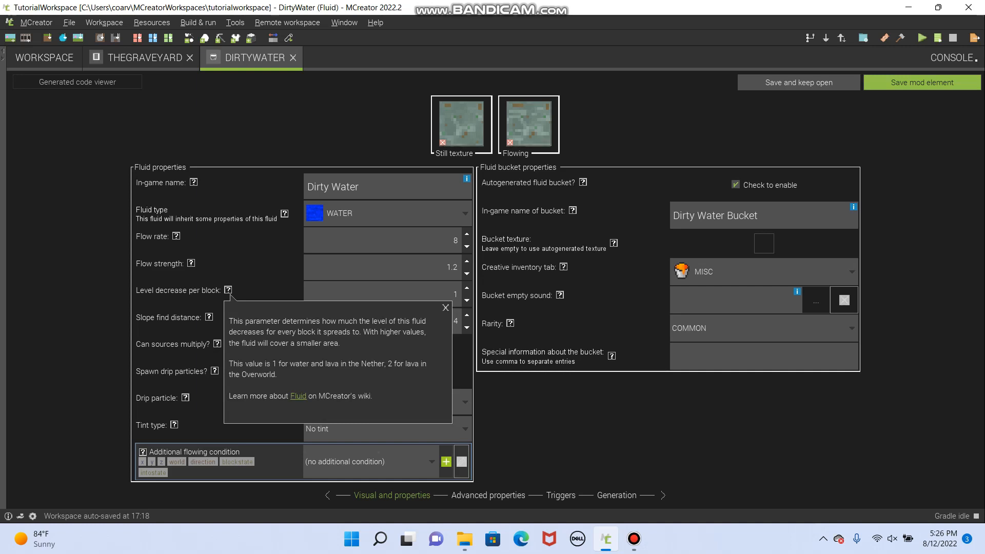
pyautogui.click(445, 308)
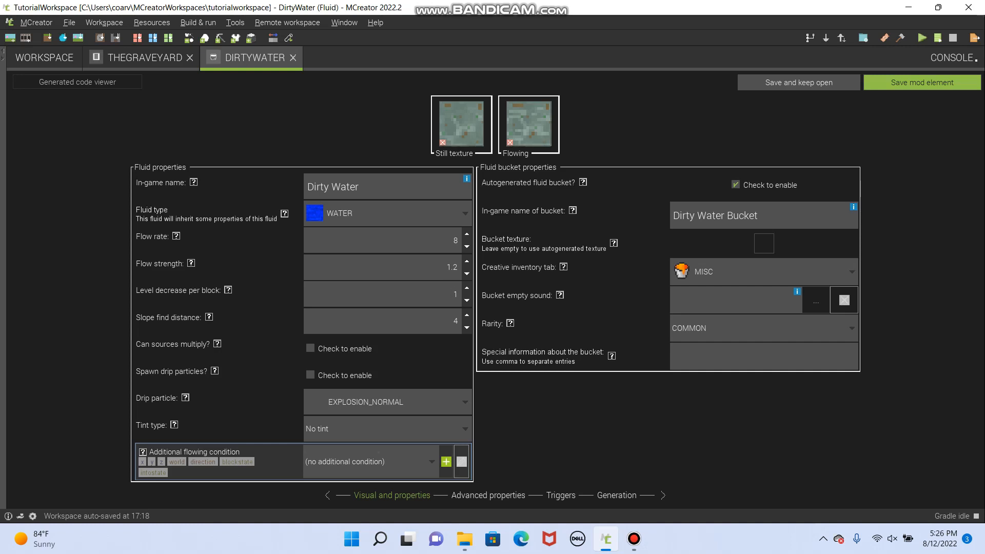
pyautogui.press('BackSpace')
pyautogui.write('5')
pyautogui.moveTo(228, 290)
pyautogui.click(466, 288)
# - Enable source multiplication and drip particles using DRIP_WATER, and set the fluid's tint type to Water
pyautogui.moveTo(208, 318)
pyautogui.click(385, 402)
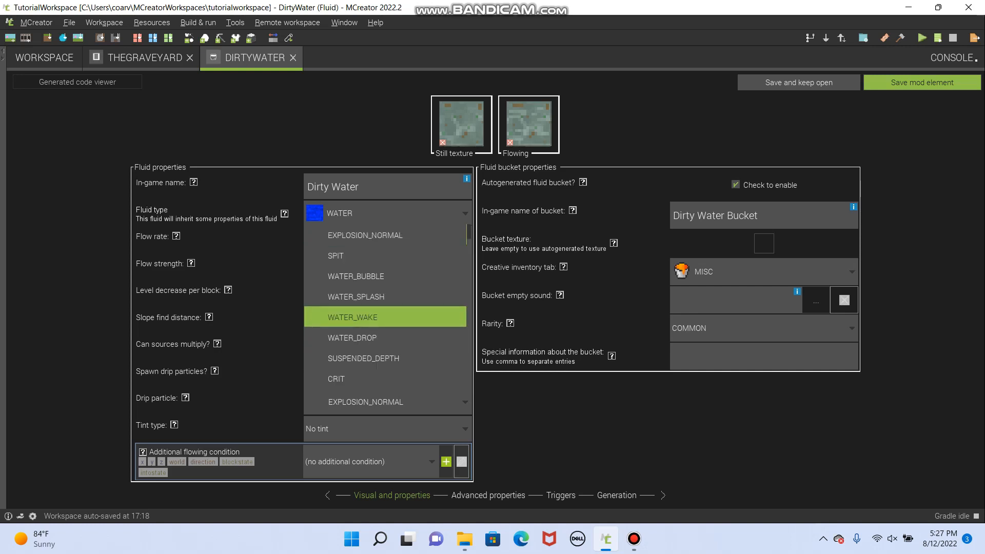
pyautogui.press('d')
pyautogui.press('Up')
pyautogui.press('Up')
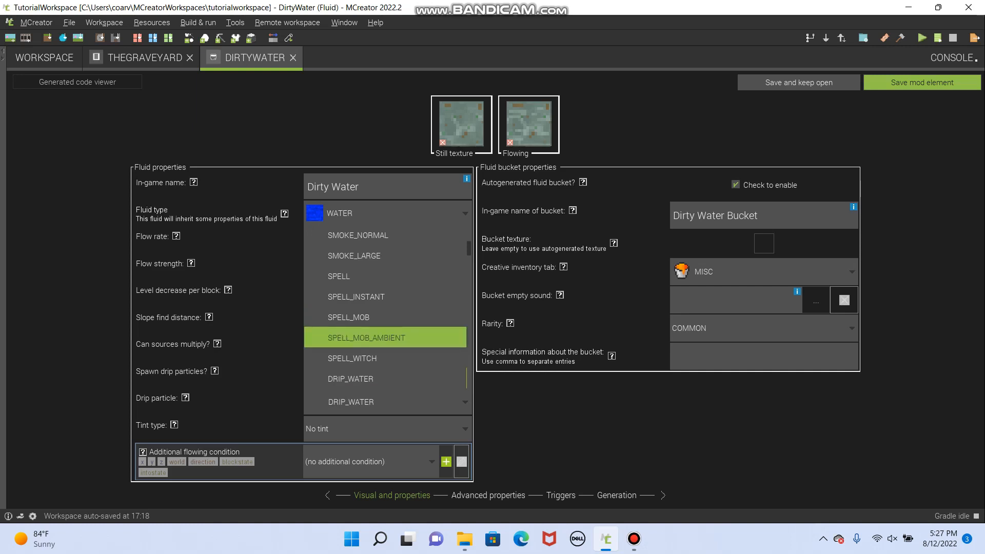
pyautogui.press('Down')
pyautogui.press('Down')
pyautogui.press('Return')
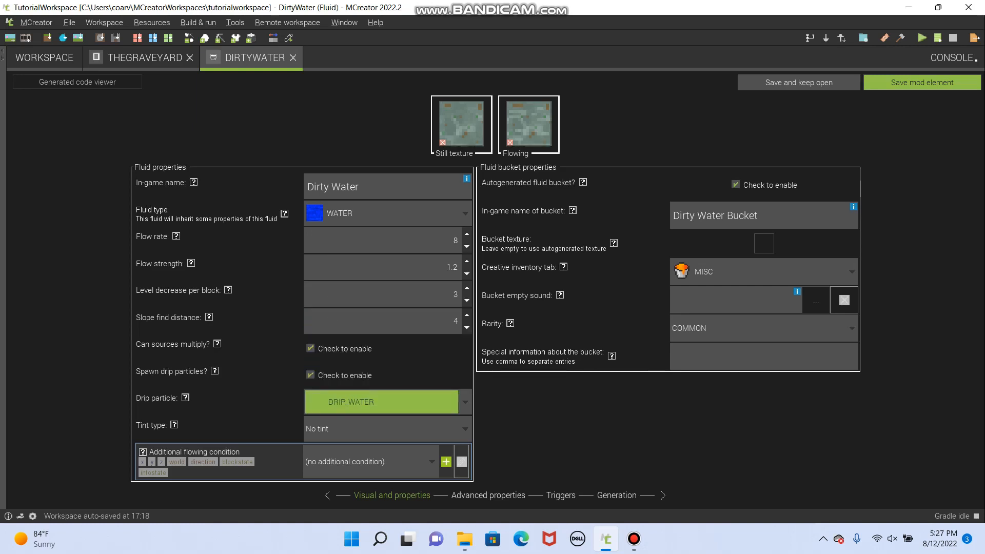
pyautogui.click(387, 428)
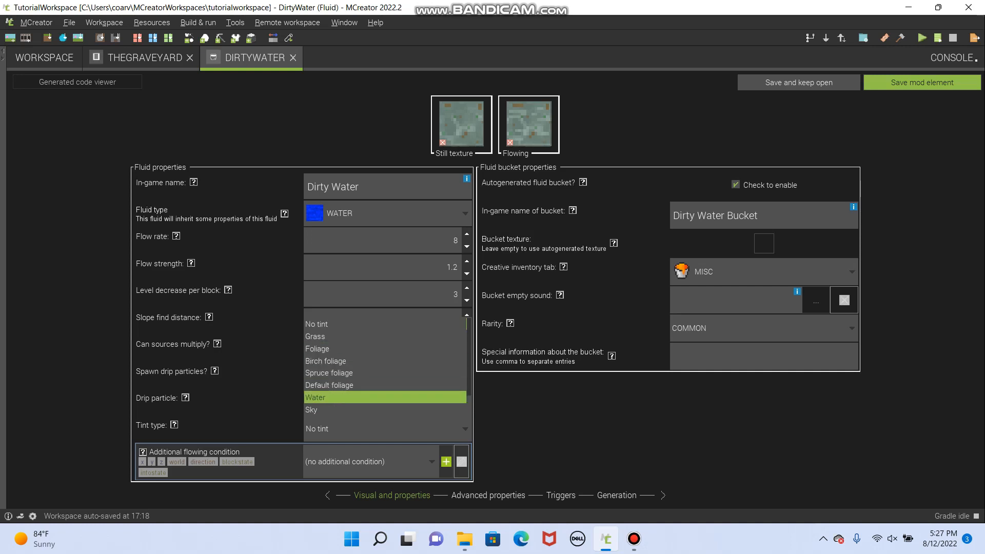
pyautogui.press('Return')
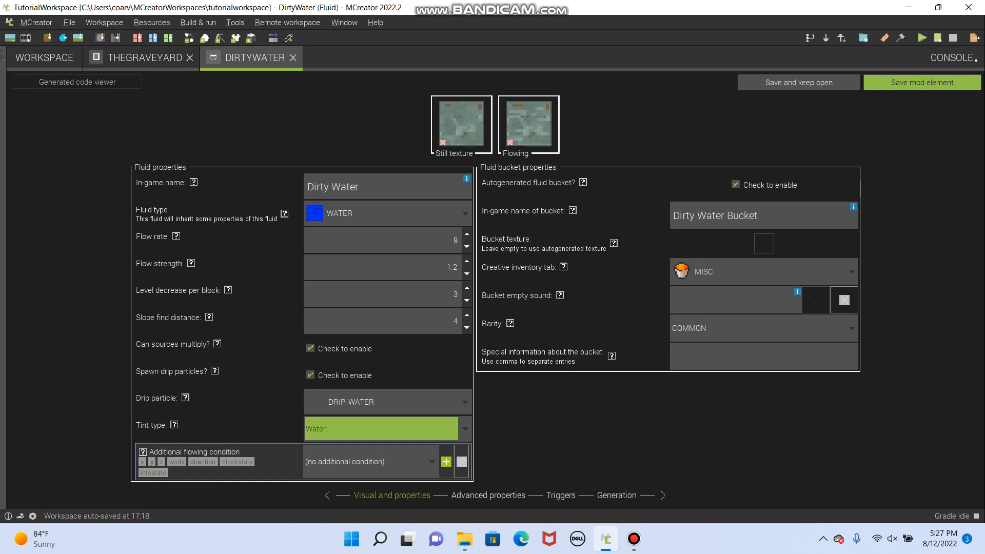
# - Try adjusting the block flammability in the fluid's advanced properties and review its triggers
pyautogui.click(487, 495)
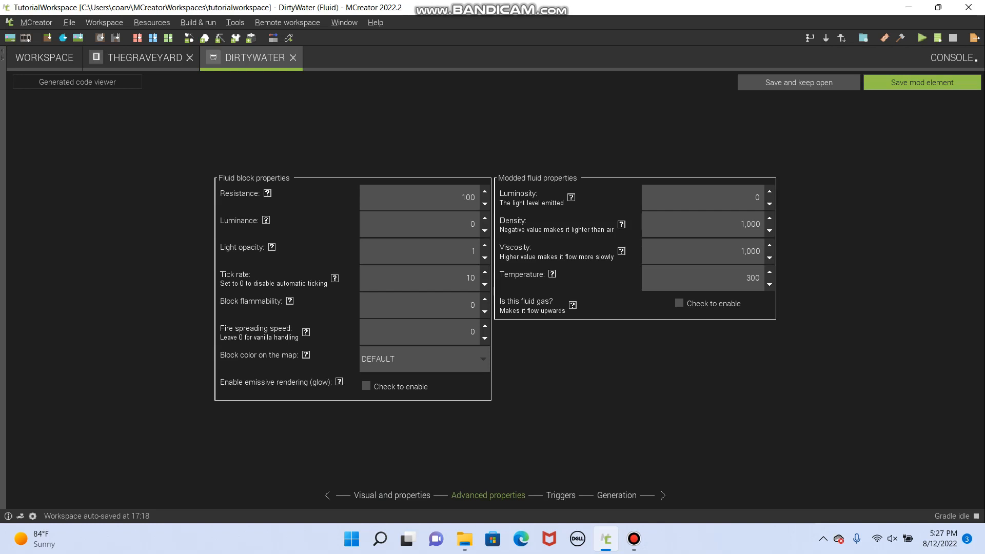
pyautogui.moveTo(272, 248)
pyautogui.click(484, 299)
pyautogui.doubleClick(484, 312)
pyautogui.click(560, 495)
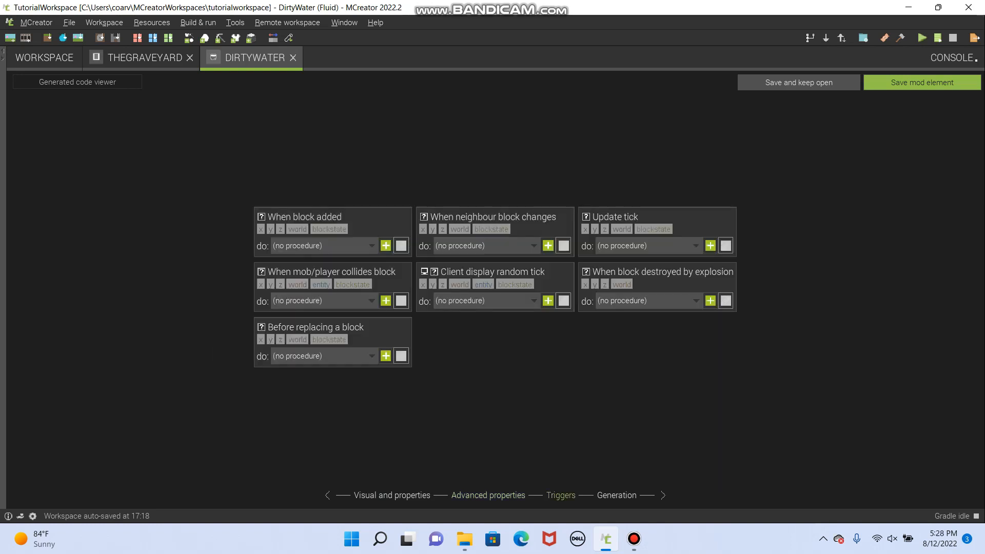
# - Remove Surface from the dimensions where lakes of the fluid generate, leave the list empty and save the DirtyWater element
pyautogui.click(616, 495)
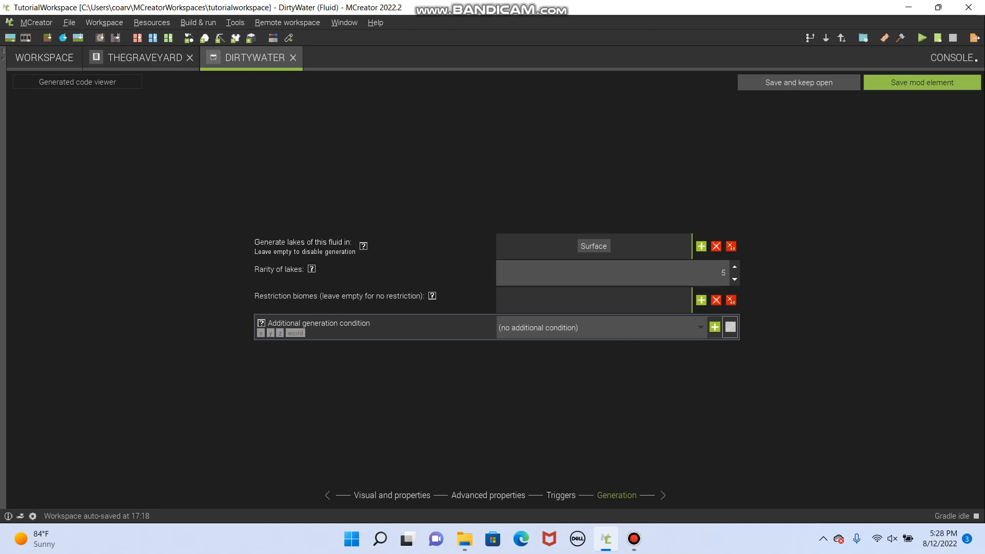
pyautogui.click(594, 247)
pyautogui.click(716, 246)
pyautogui.click(701, 246)
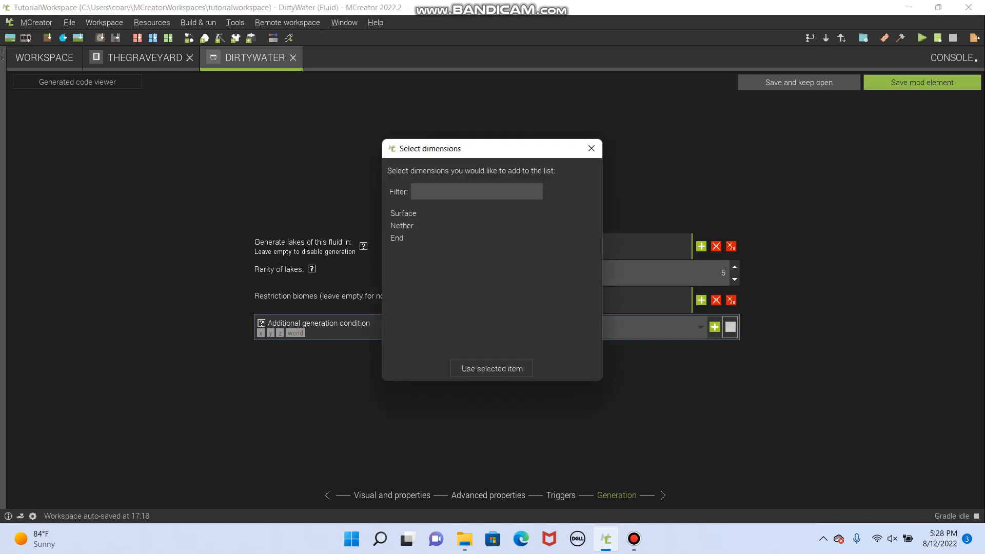
pyautogui.click(592, 149)
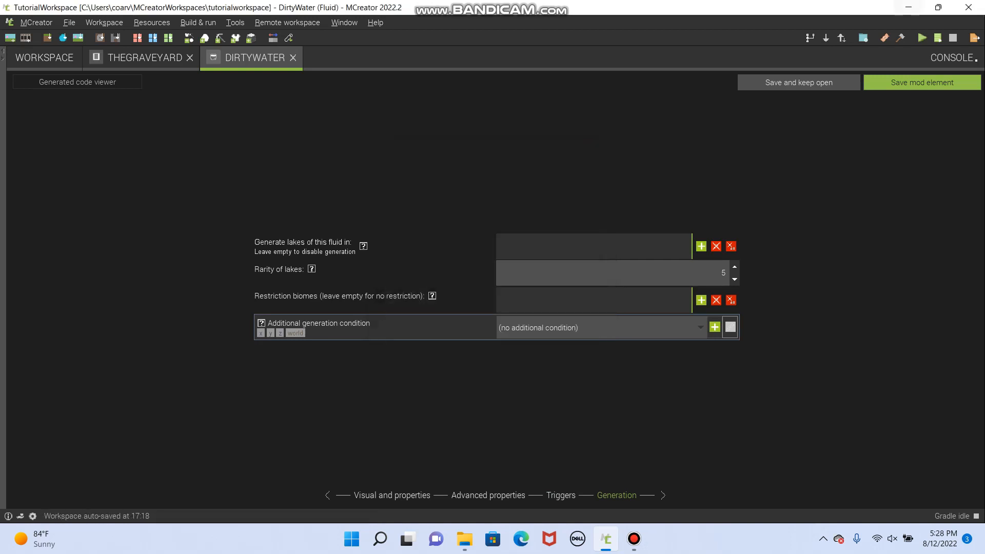
pyautogui.click(921, 83)
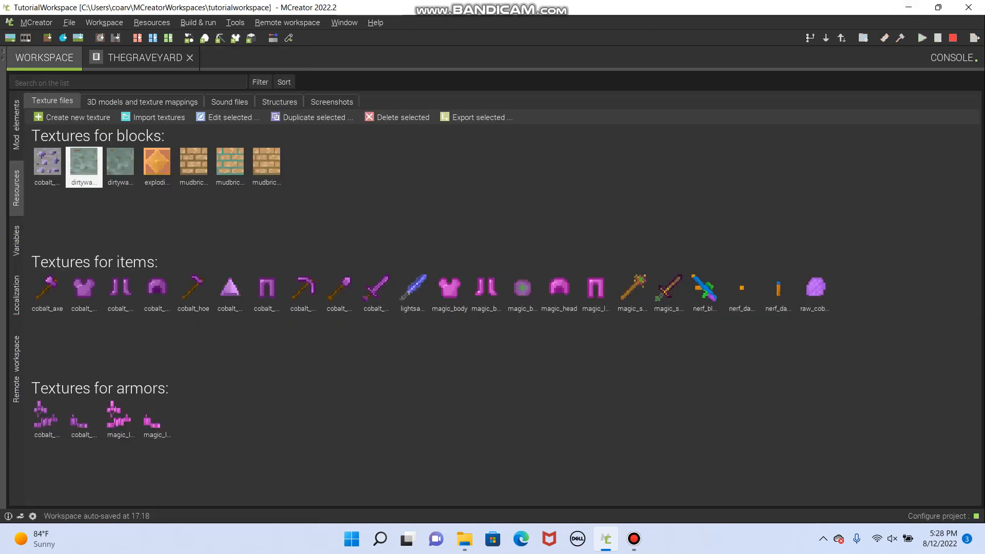
# - Return to TheGraveyard dimension and select DirtyWater - Fluid as the candidate for its fluid block
pyautogui.click(144, 57)
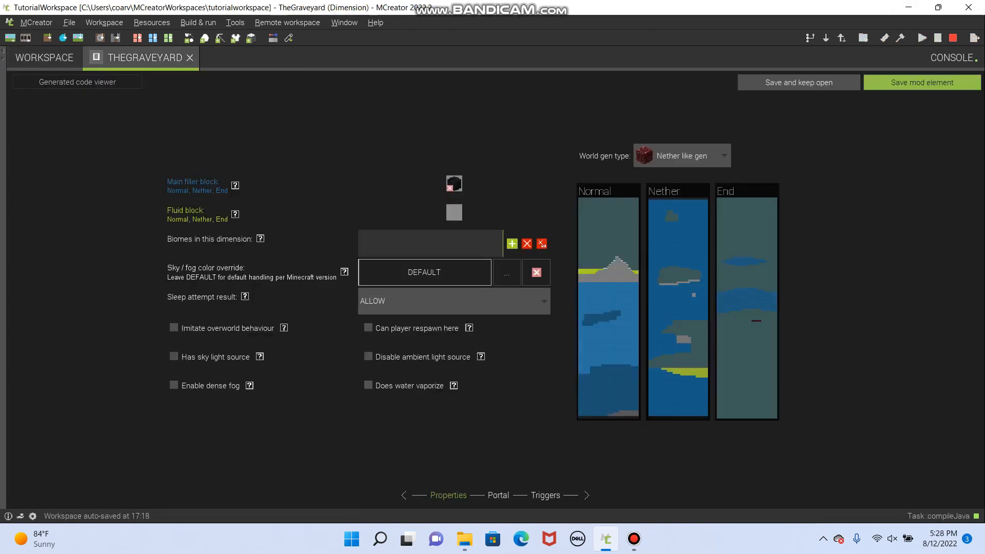
pyautogui.click(454, 212)
pyautogui.click(219, 358)
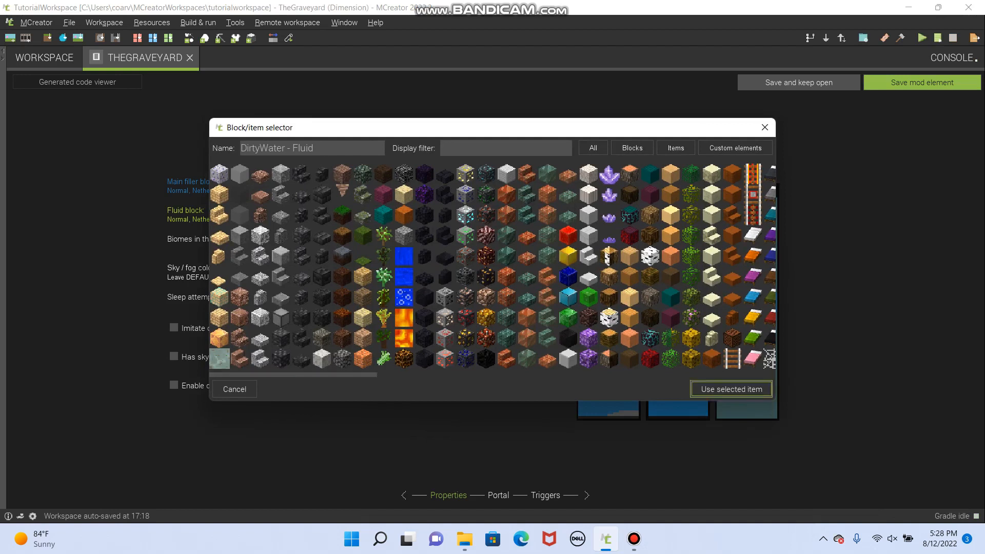
# - Compare the Water Still block with the neighbouring water blocks among the fluid block choices
pyautogui.click(404, 276)
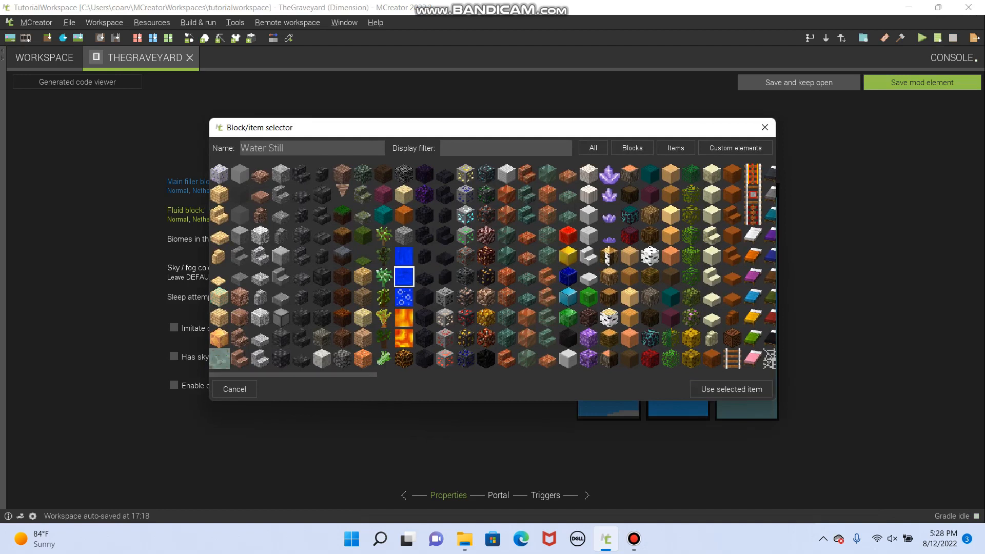
pyautogui.click(404, 256)
pyautogui.click(404, 276)
pyautogui.click(404, 297)
pyautogui.click(404, 277)
pyautogui.click(404, 256)
pyautogui.click(404, 277)
pyautogui.click(404, 256)
pyautogui.click(404, 277)
pyautogui.click(404, 256)
pyautogui.click(404, 276)
pyautogui.click(404, 297)
pyautogui.click(404, 276)
# - Apply DirtyWater - Fluid as the dimension's fluid block and add GhostyHills to its biomes
pyautogui.click(220, 359)
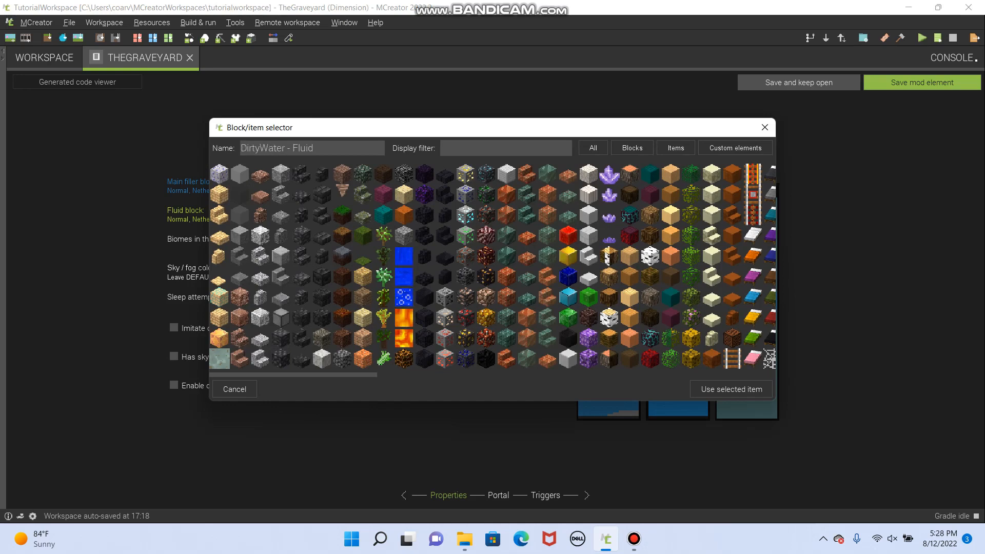
pyautogui.click(731, 389)
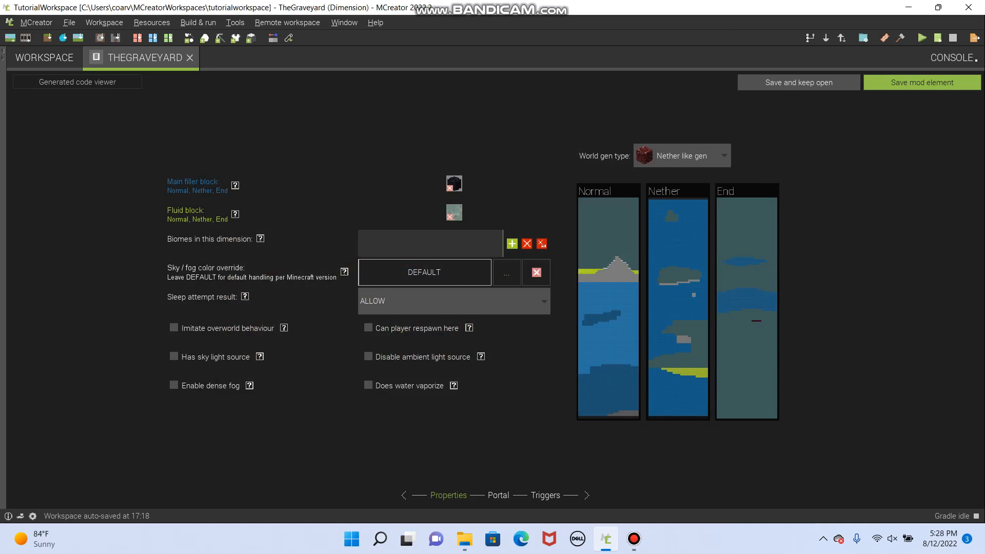
pyautogui.click(512, 244)
pyautogui.click(423, 214)
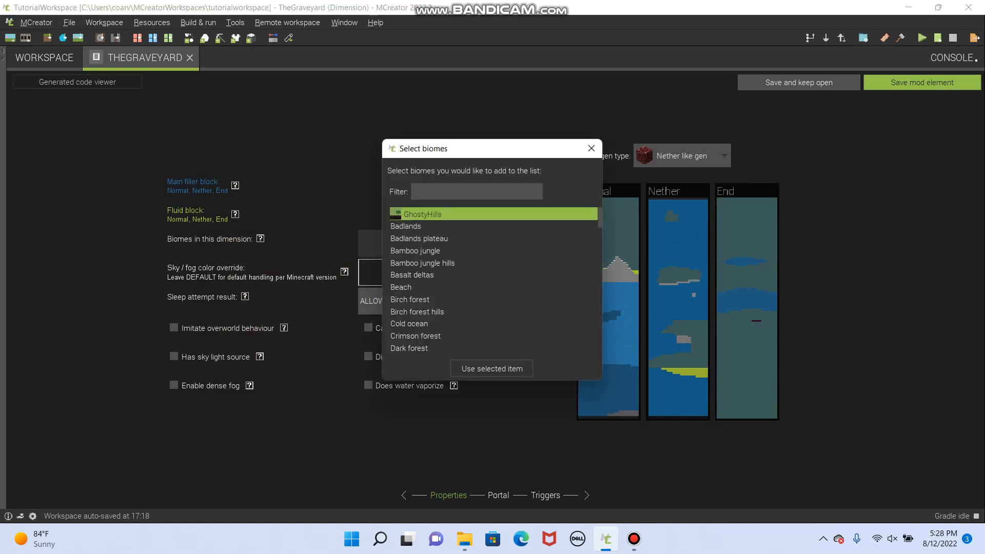
pyautogui.click(492, 369)
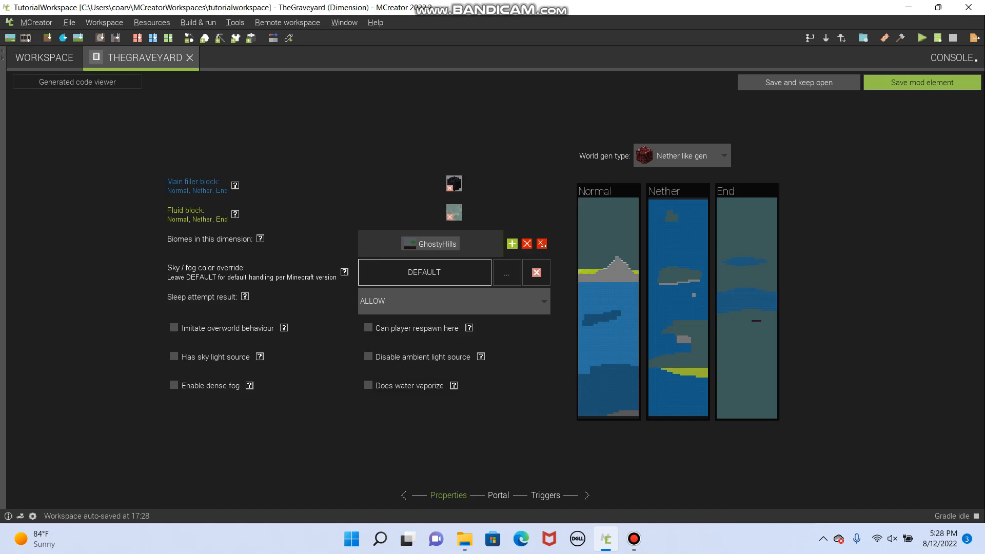
# - Override the dimension's sky and fog color with a dark teal of hue 174, saturation 34 and value 39
pyautogui.click(506, 272)
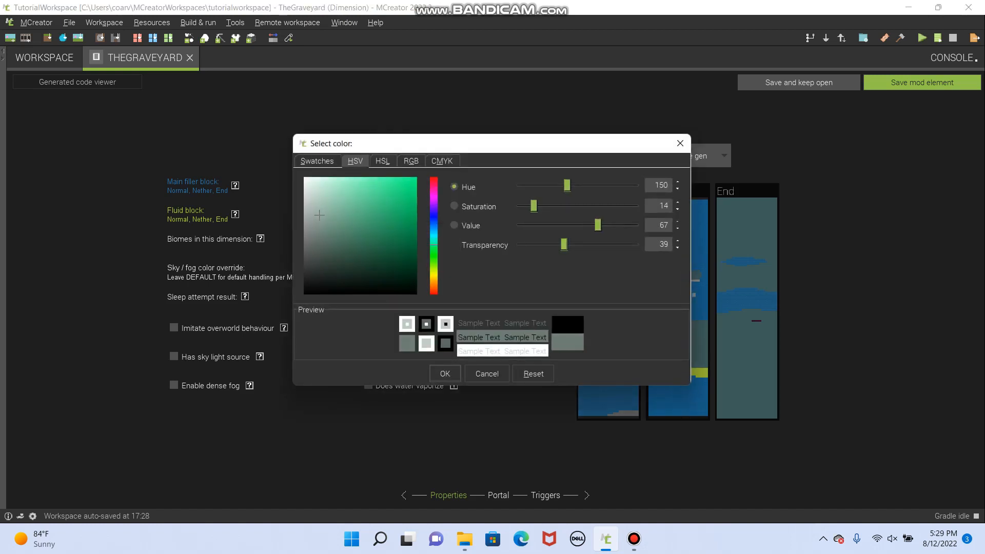
pyautogui.moveTo(566, 185)
pyautogui.mouseDown()
pyautogui.moveTo(614, 186)
pyautogui.moveTo(575, 185)
pyautogui.mouseUp()
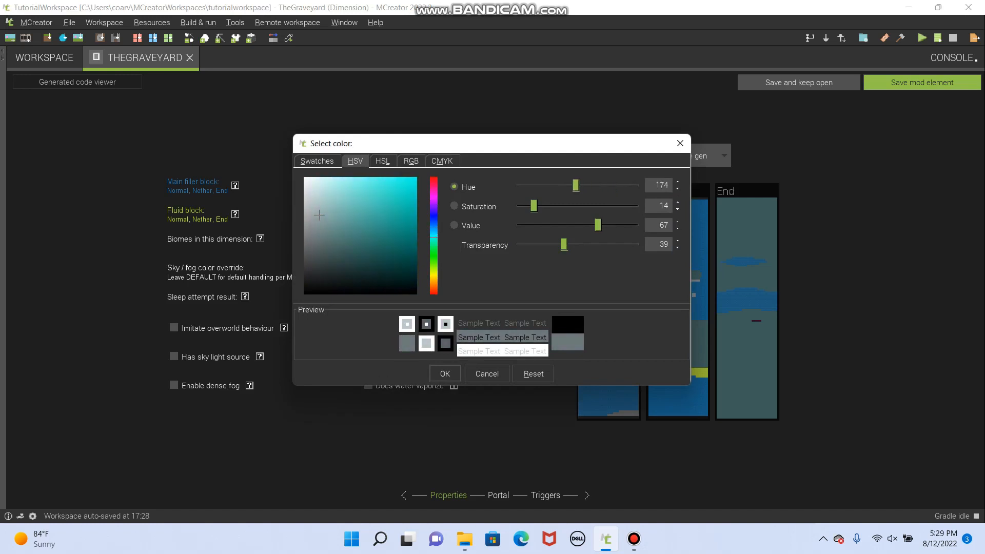
pyautogui.moveTo(349, 246)
pyautogui.mouseDown()
pyautogui.moveTo(343, 257)
pyautogui.moveTo(342, 248)
pyautogui.mouseUp()
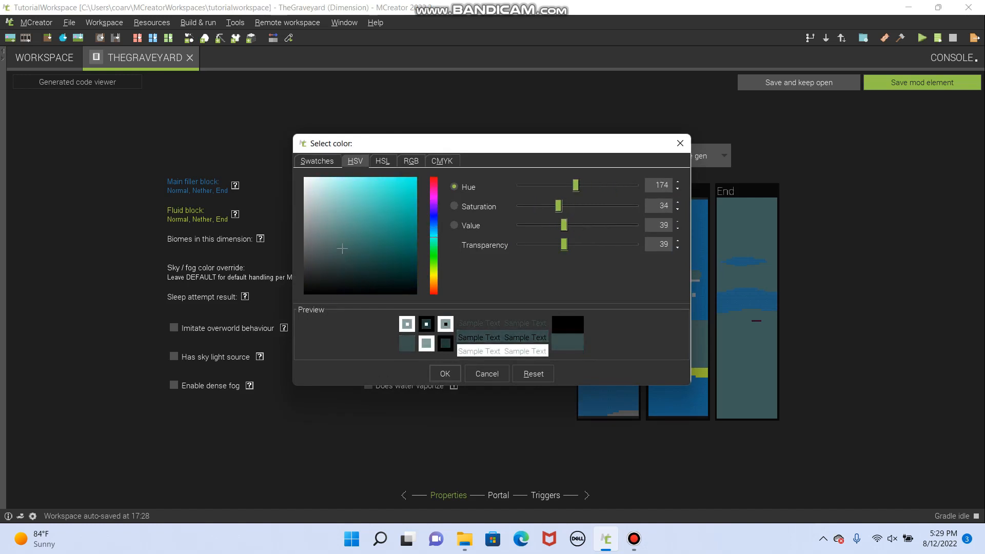
pyautogui.click(445, 373)
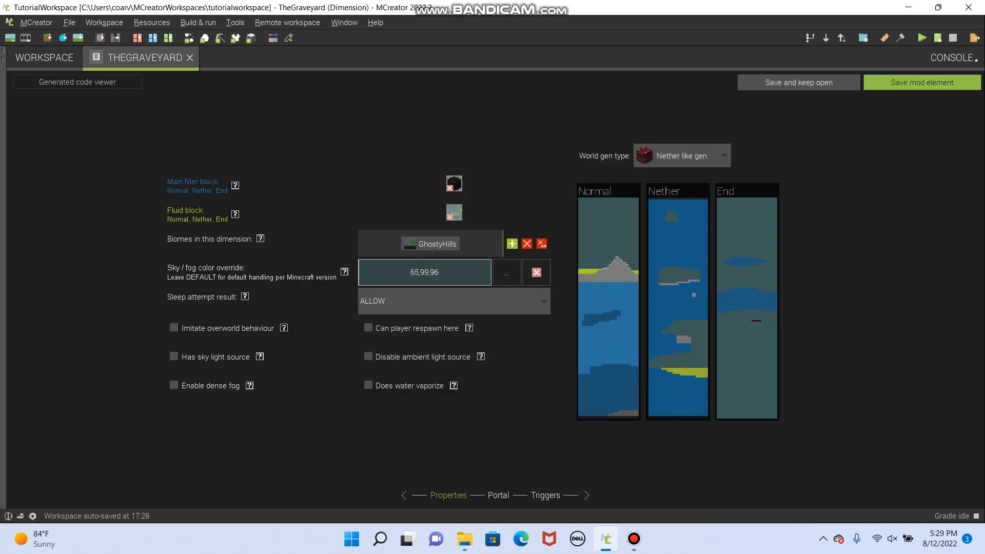
# - Set the dimension's sleep attempt result to DENY and enable dense fog
pyautogui.click(454, 301)
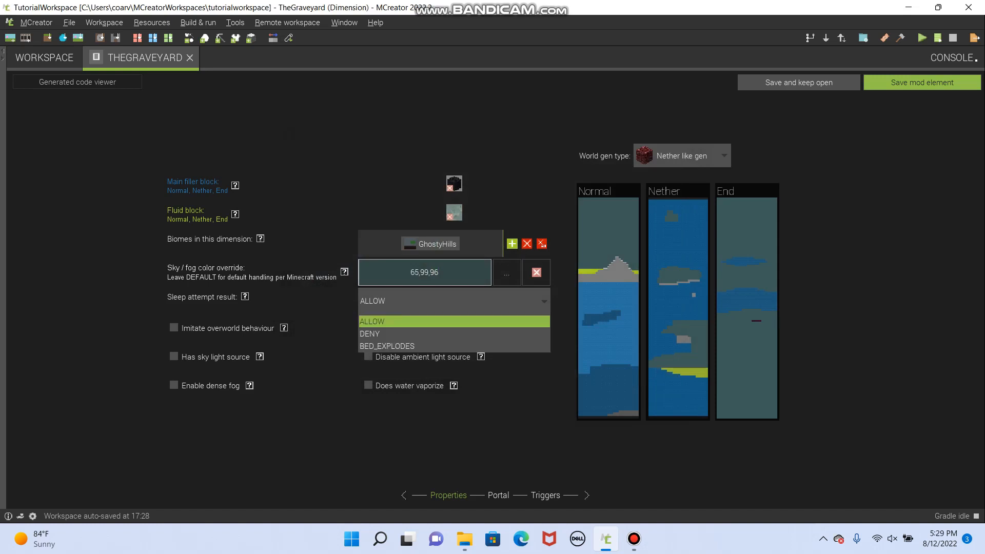
pyautogui.click(454, 333)
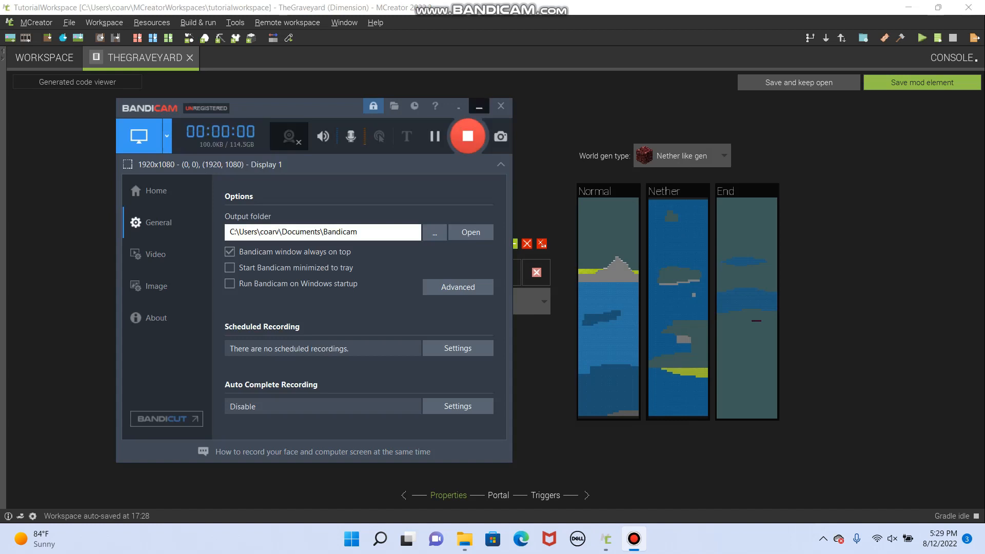
pyautogui.click(481, 105)
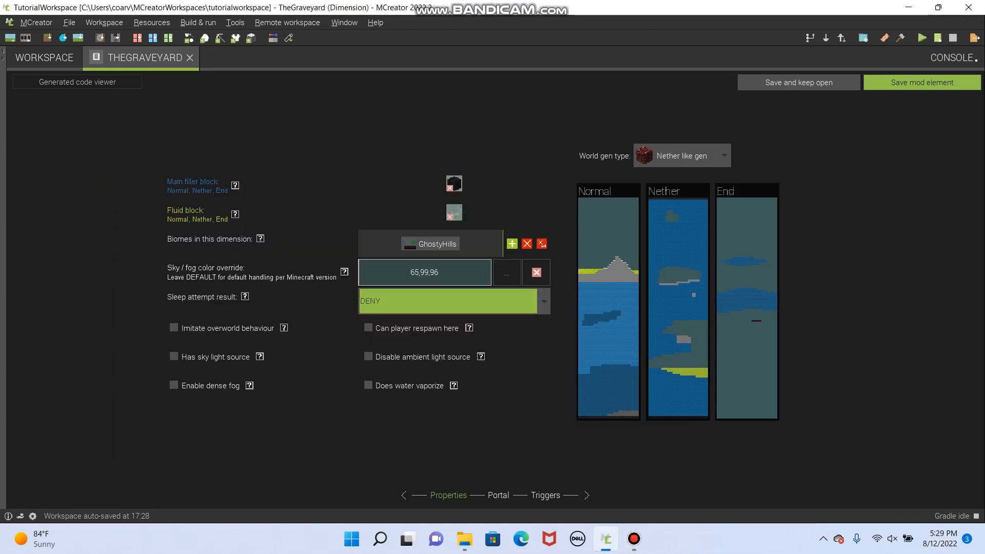
pyautogui.click(453, 301)
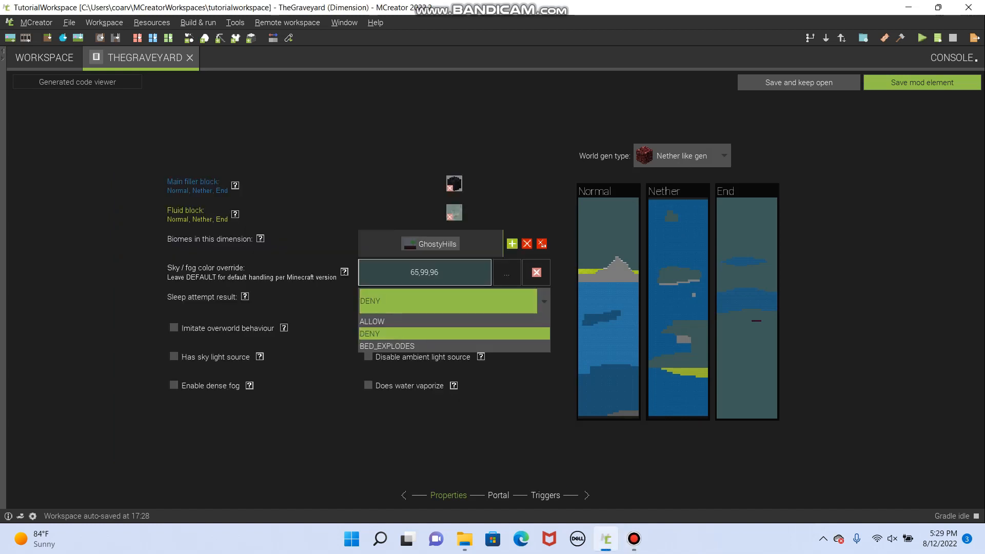
pyautogui.click(405, 333)
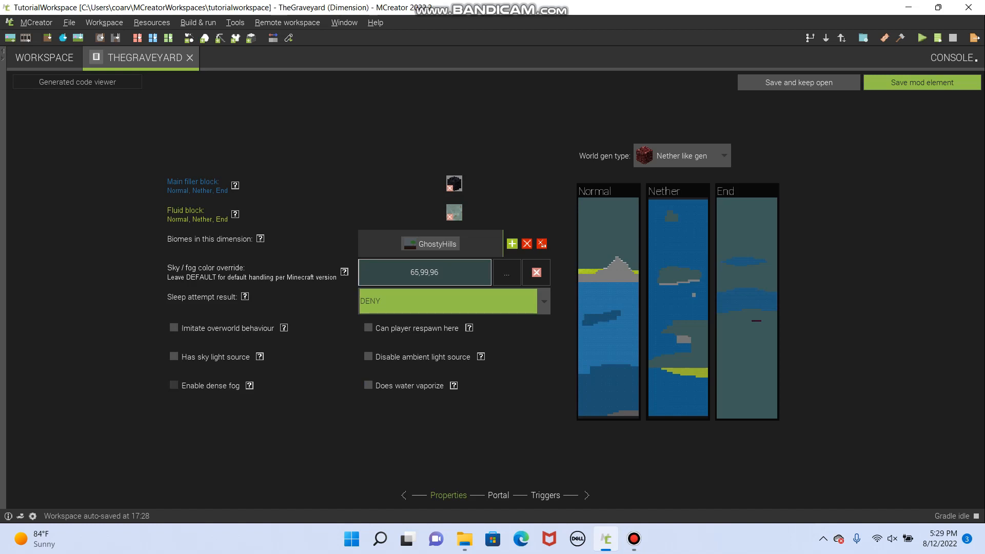
pyautogui.click(174, 385)
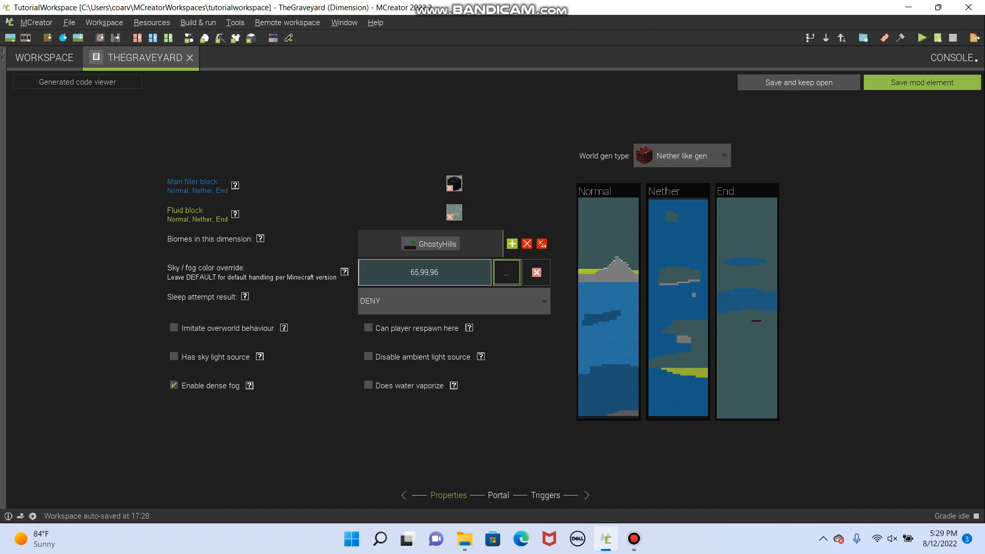
# - Change the sky and fog color to a greyer teal with saturation 19, value 46 and transparency 54
pyautogui.click(506, 272)
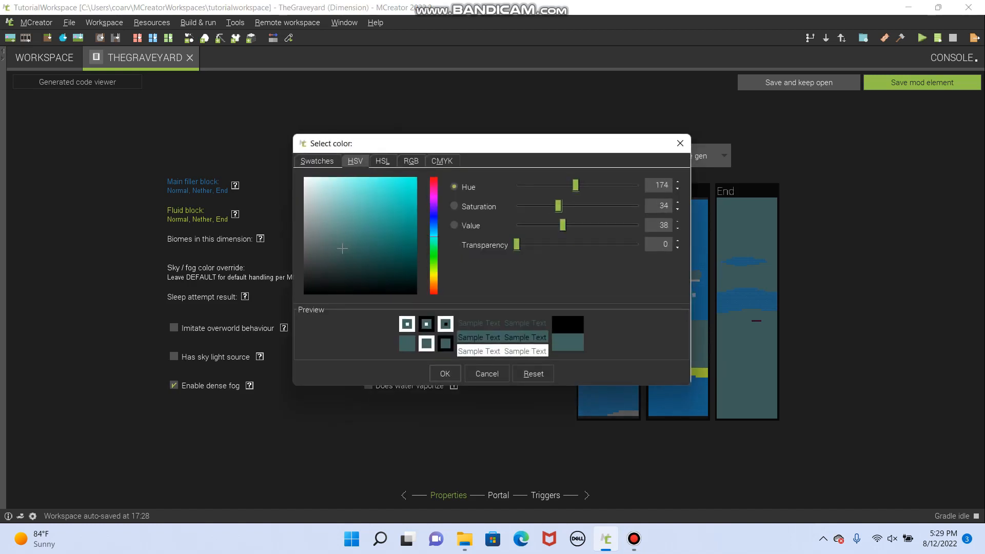
pyautogui.moveTo(342, 249); pyautogui.dragTo(337, 236)
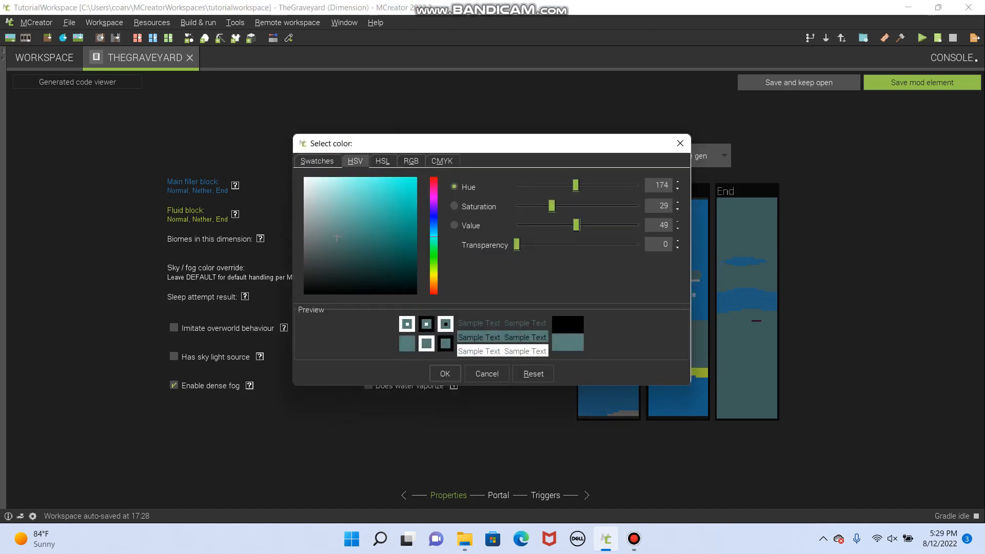
pyautogui.moveTo(517, 245); pyautogui.dragTo(582, 245)
pyautogui.moveTo(337, 236); pyautogui.dragTo(325, 239)
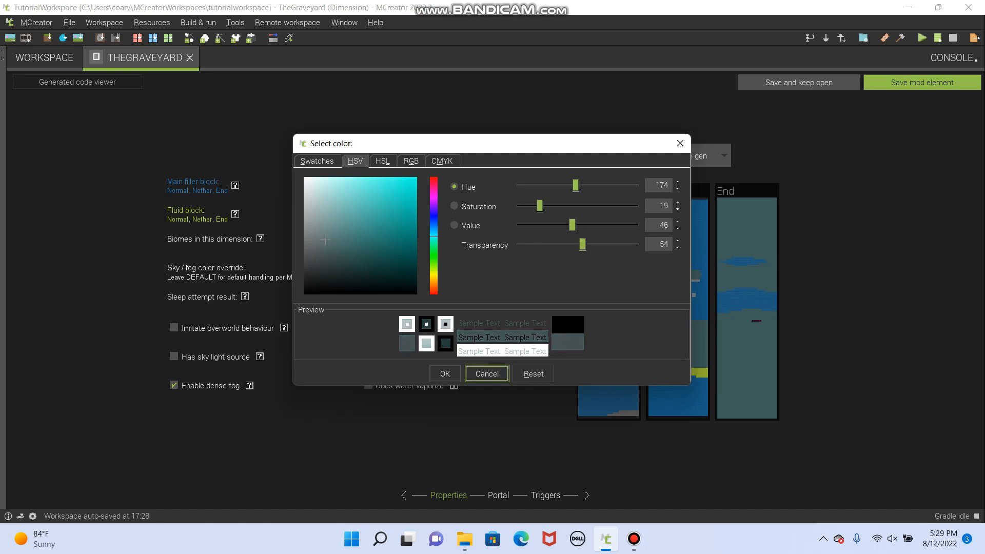
pyautogui.click(444, 374)
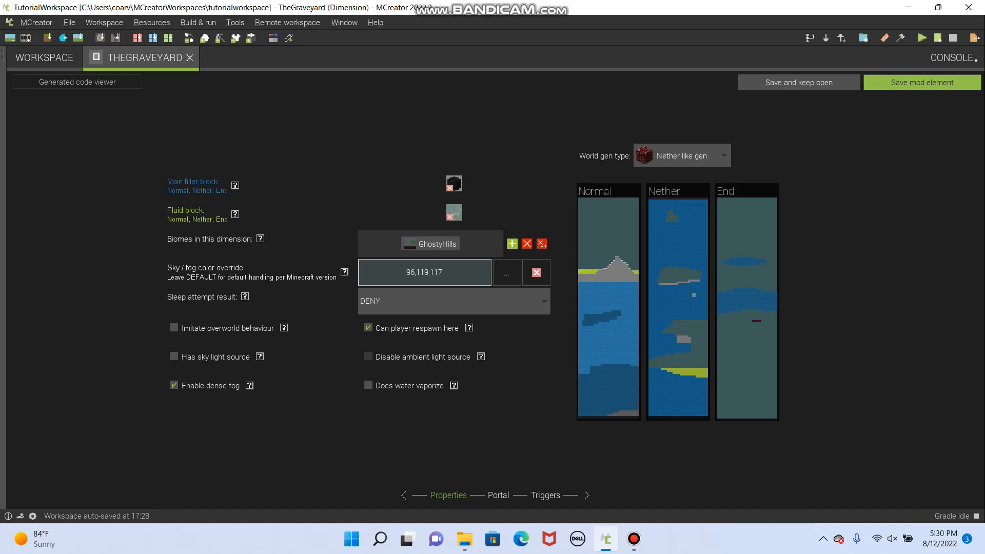
# - Read the help on disabling ambient light, the sky light source and imitating overworld behaviour
pyautogui.click(480, 356)
pyautogui.click(260, 356)
pyautogui.click(174, 357)
pyautogui.click(174, 356)
pyautogui.click(283, 328)
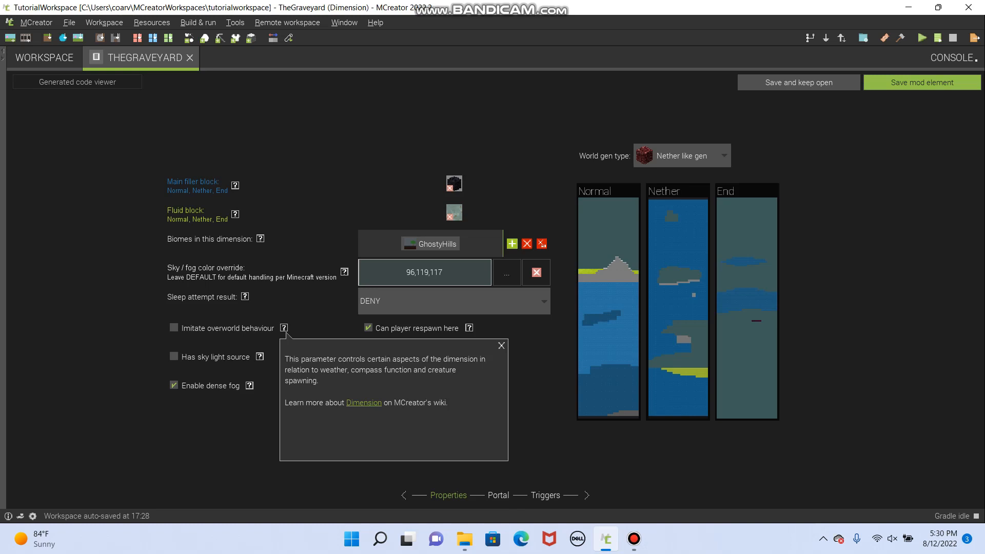
pyautogui.click(501, 345)
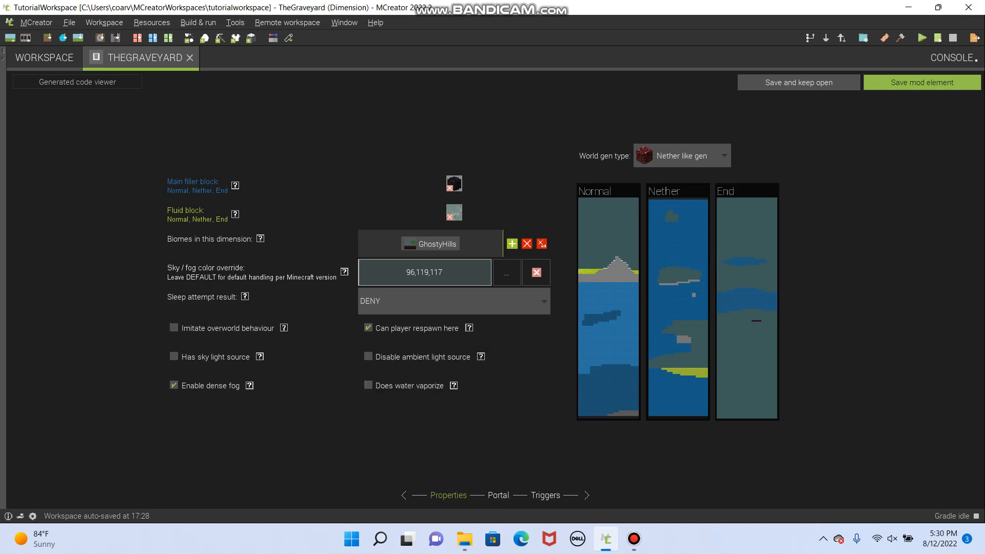
# - Set the portal frame block of the dimension to Mudbrick - Block
pyautogui.click(498, 496)
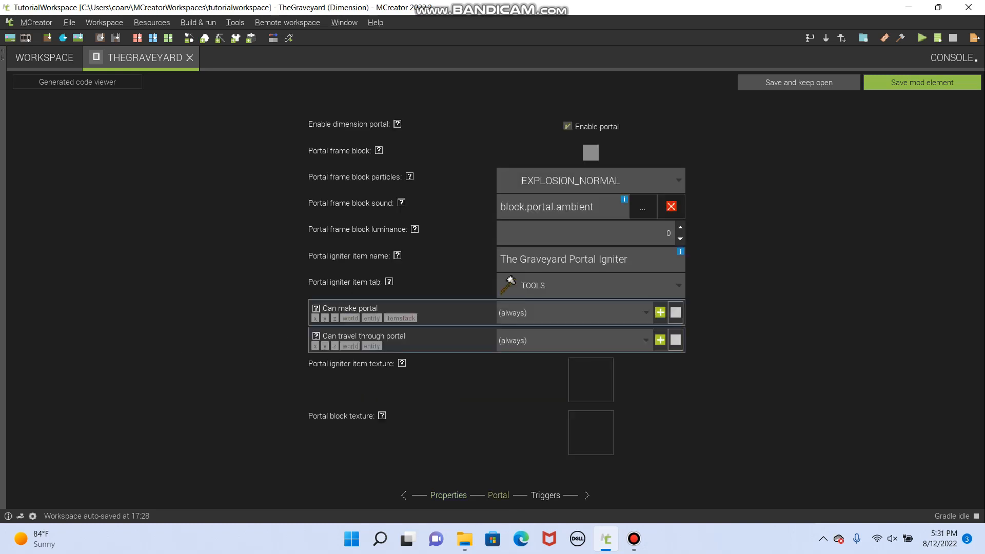
pyautogui.click(448, 496)
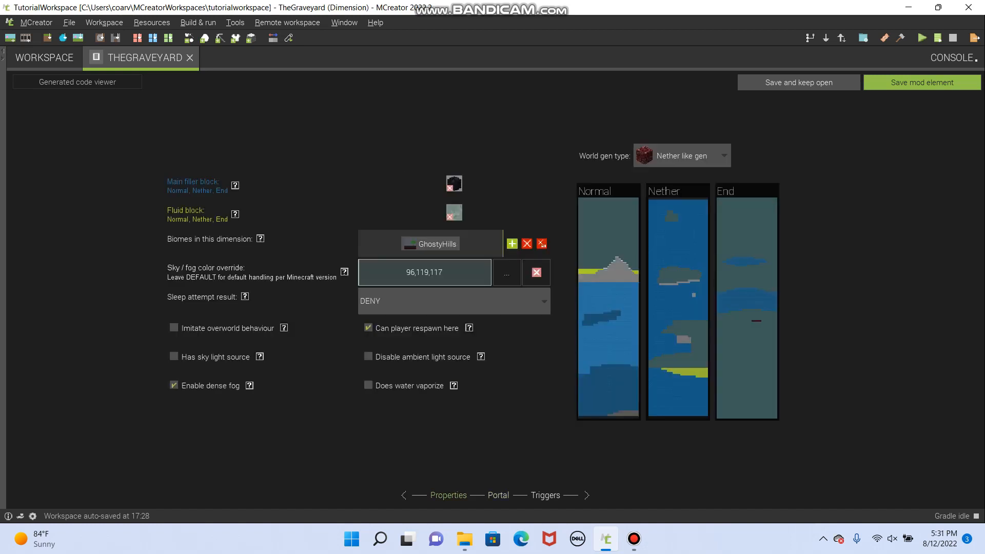
pyautogui.click(498, 496)
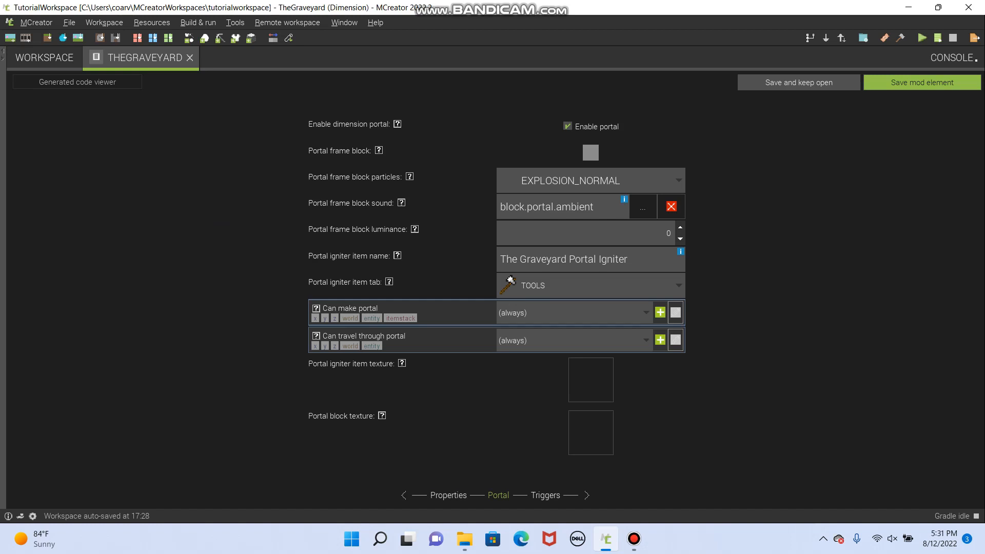
pyautogui.click(590, 152)
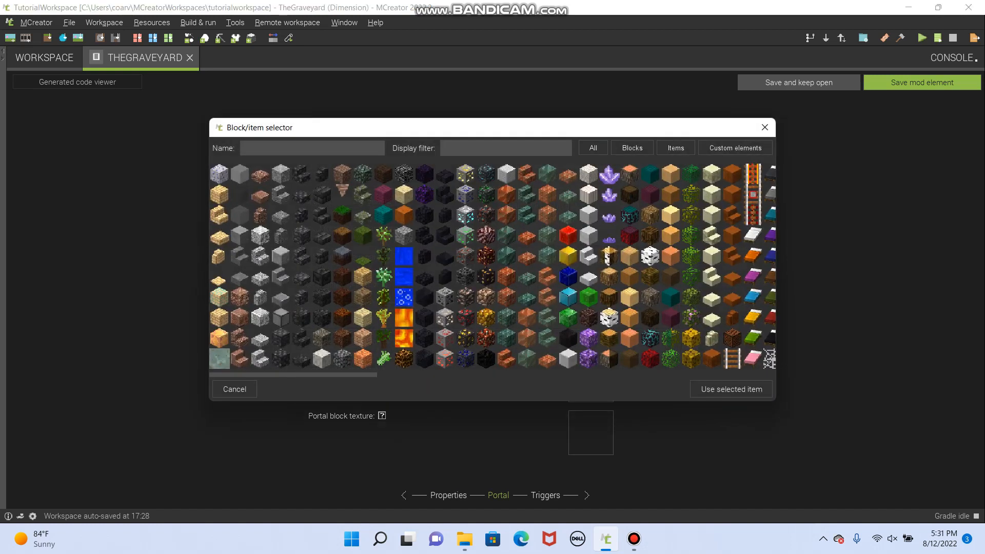
pyautogui.click(219, 194)
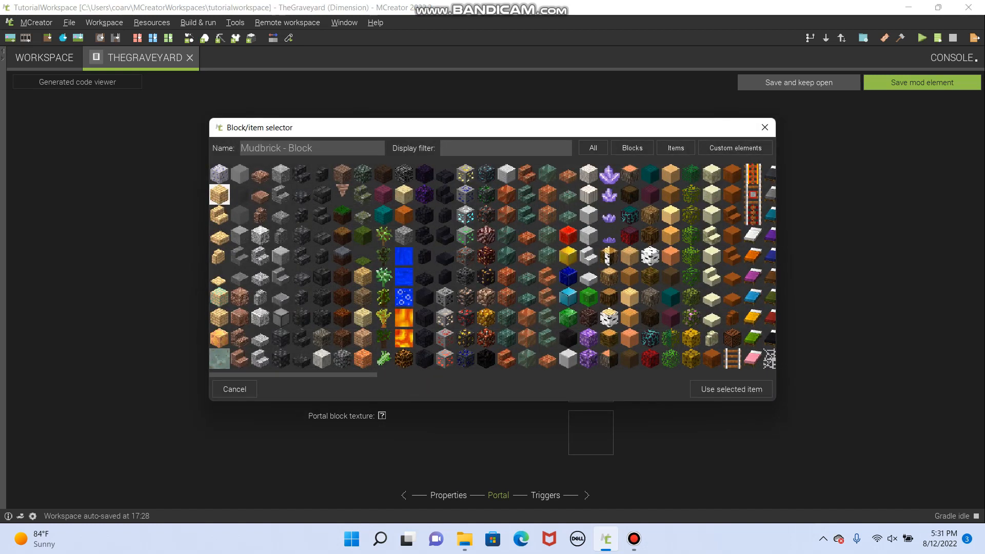
pyautogui.click(731, 389)
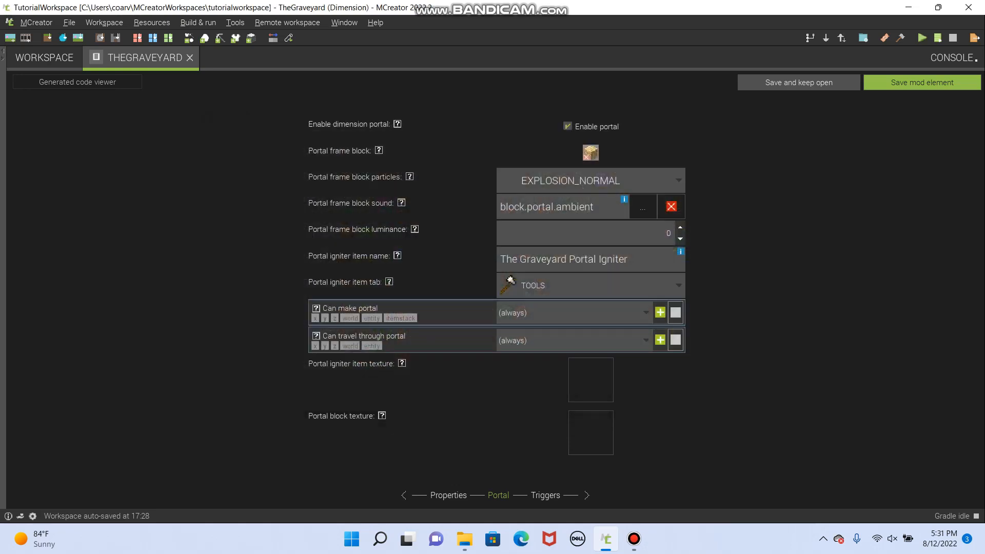
# - Set the portal frame block particles to ENCHANTMENT_TABLE and the frame block luminance to 11
pyautogui.click(590, 181)
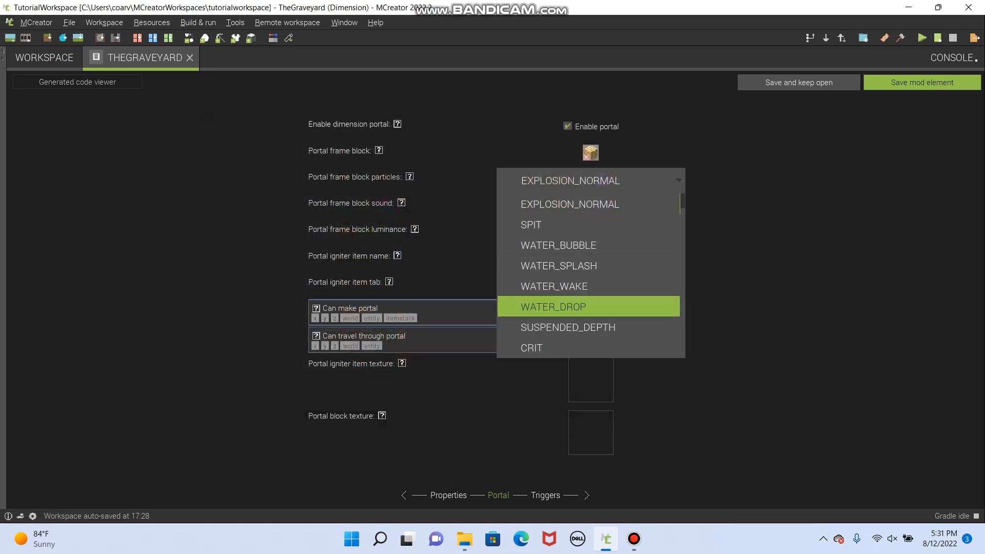
pyautogui.scroll(-1, 590, 306)
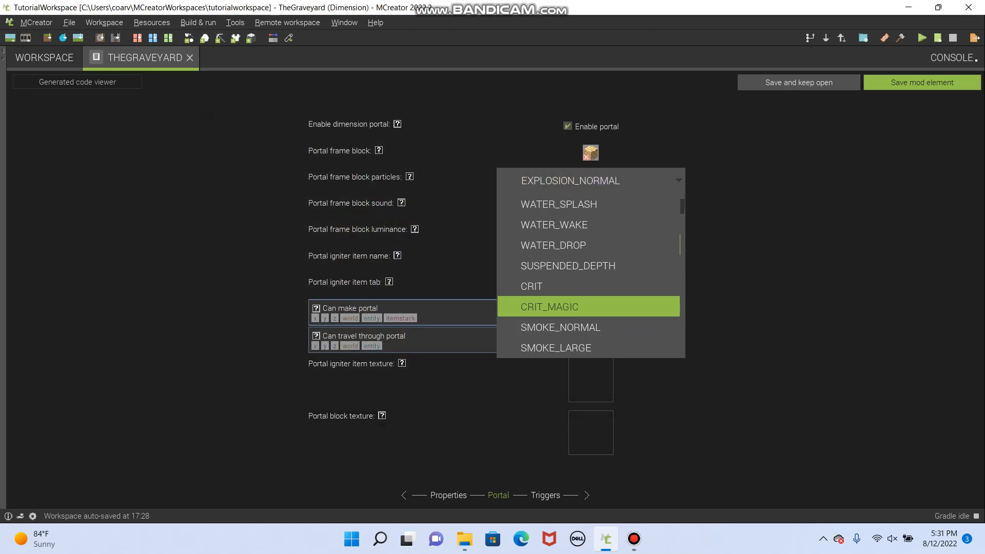
pyautogui.scroll(-1, 590, 306)
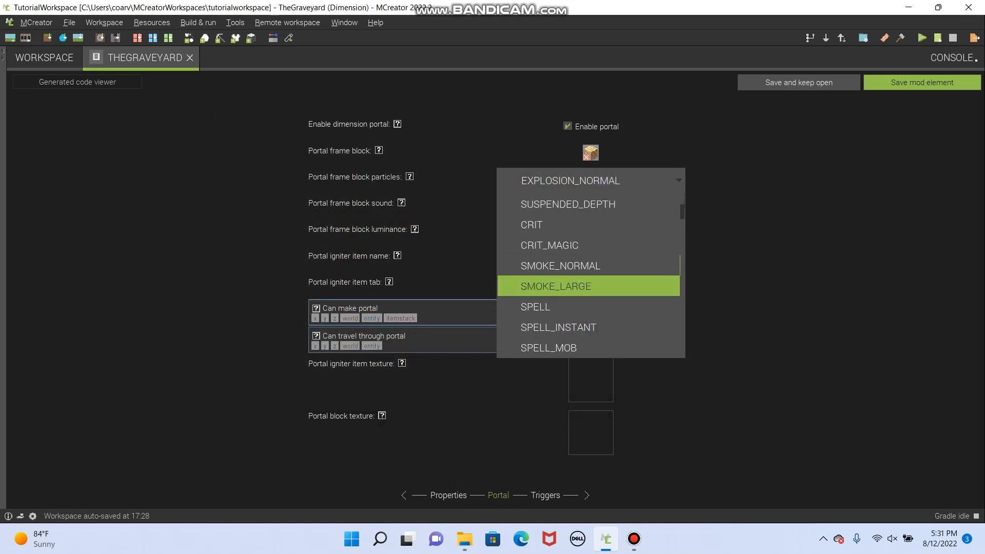
pyautogui.scroll(-2, 589, 306)
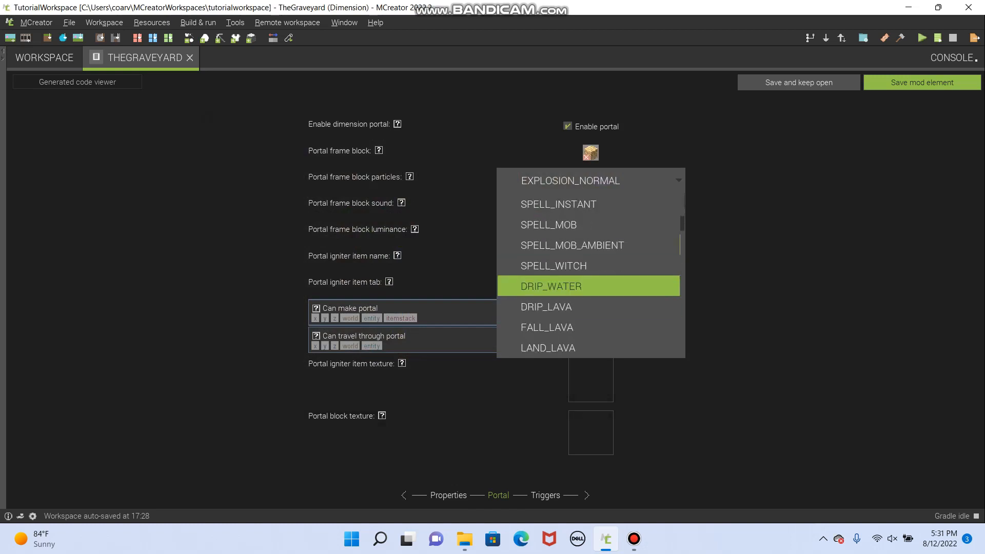
pyautogui.scroll(-2, 590, 306)
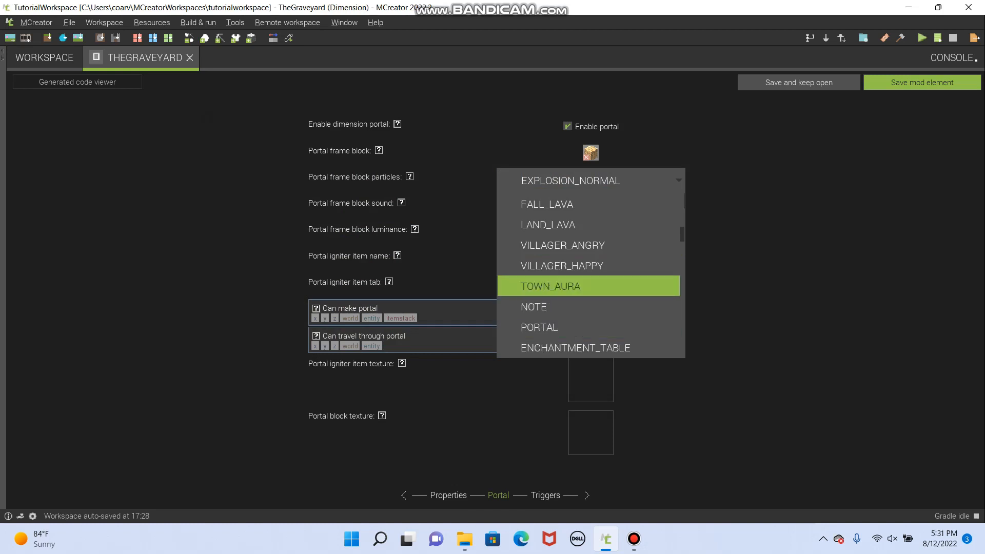
pyautogui.scroll(-1, 589, 306)
pyautogui.click(575, 286)
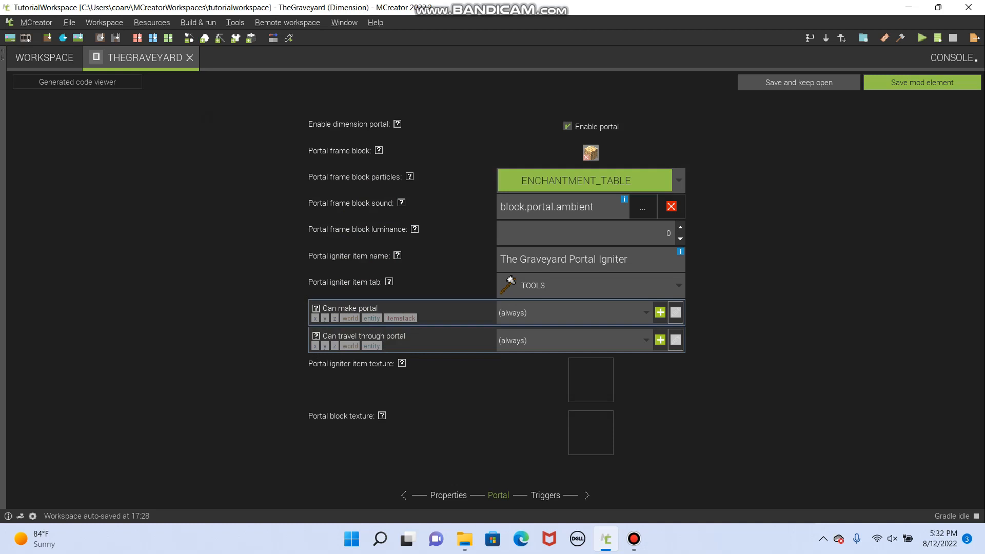
pyautogui.click(680, 227)
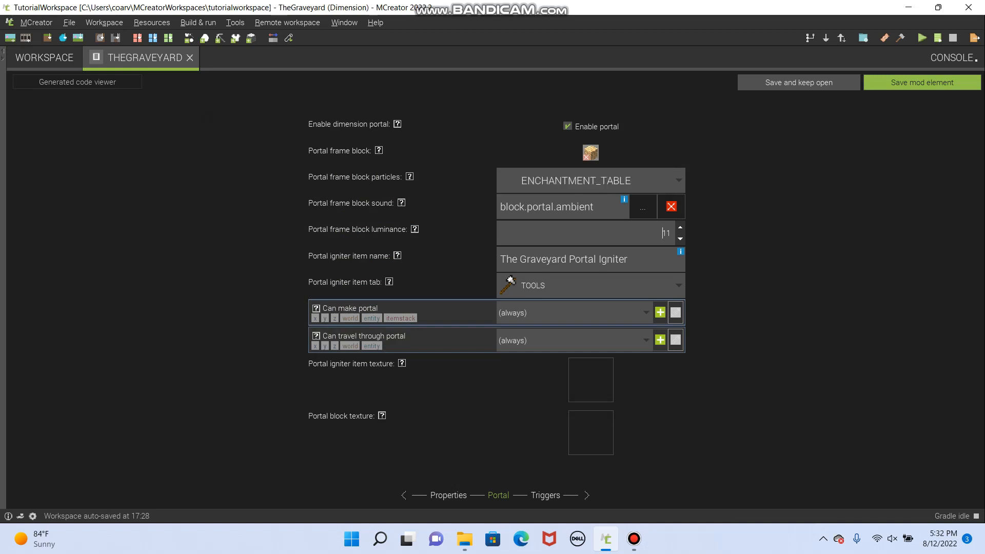
# - Set the portal frame block luminance to 8, keeping the current frame block
pyautogui.click(680, 239)
pyautogui.click(680, 239)
pyautogui.click(680, 239)
pyautogui.click(590, 152)
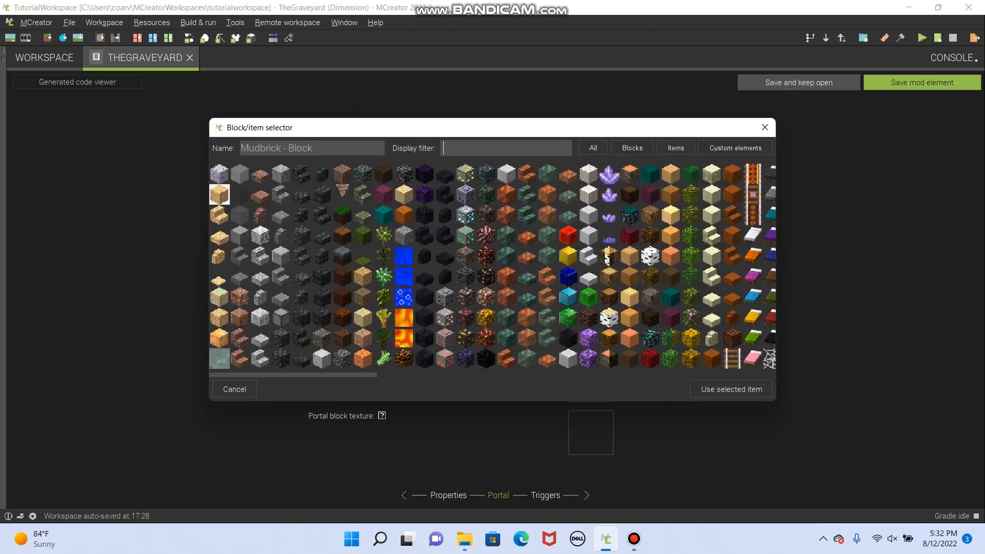
pyautogui.click(764, 127)
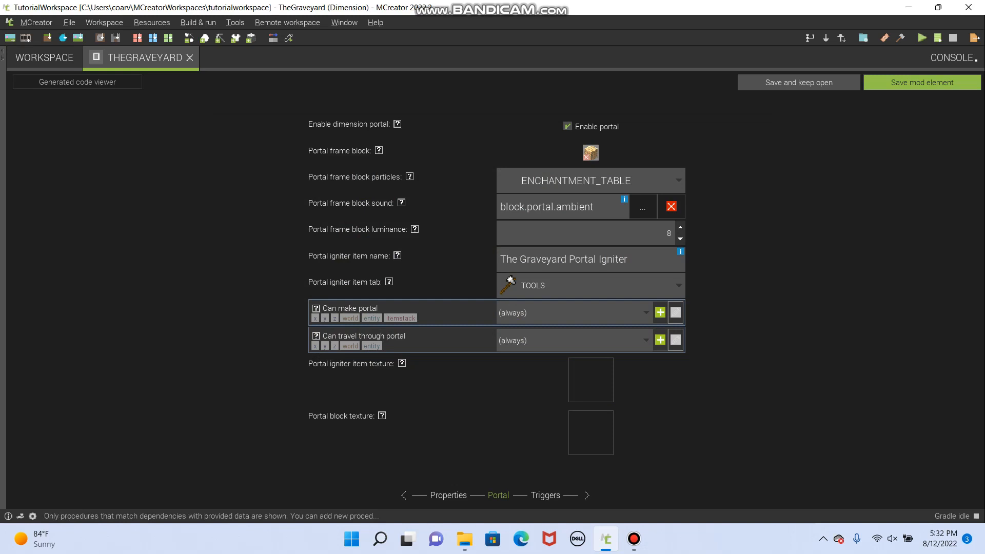
# - Keep the portal igniter item in the TOOLS creative tab and name the item SkelletonKey
pyautogui.click(589, 285)
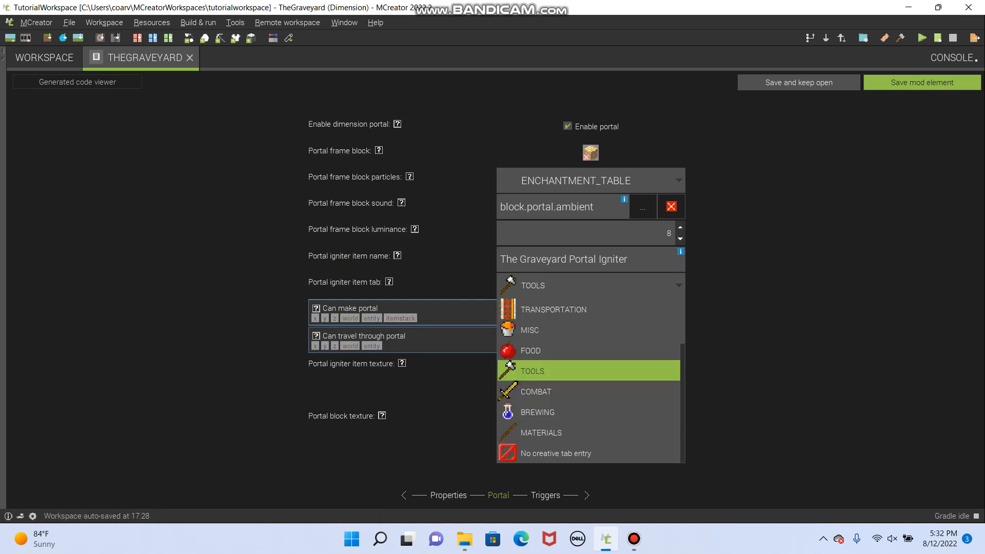
pyautogui.click(590, 371)
pyautogui.click(612, 259)
pyautogui.click(629, 259)
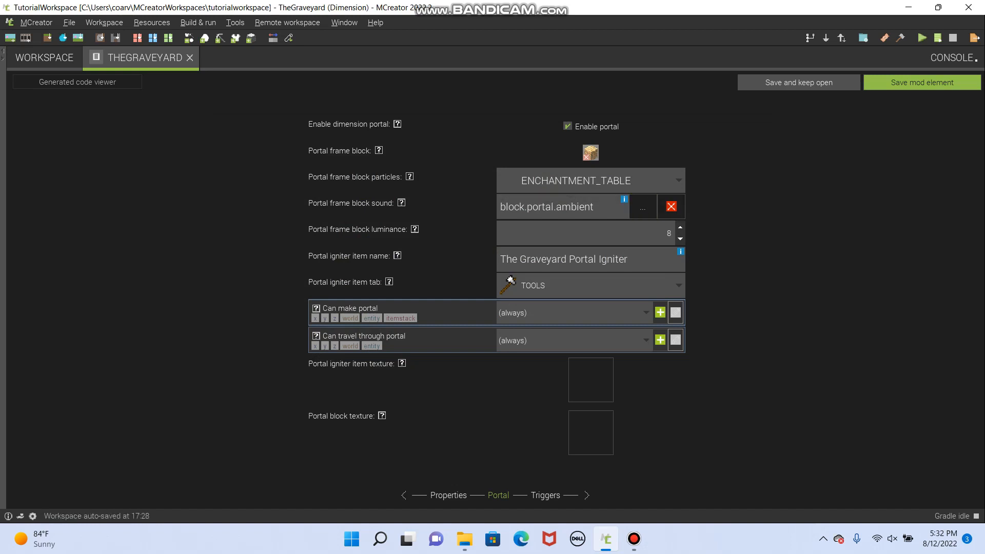
pyautogui.hotkey('shift', 'Left')
pyautogui.hotkey('shift', 'Left')
pyautogui.hotkey('shift', 'Left')
pyautogui.hotkey('shift', 'Left')
pyautogui.hotkey('shift', 'Left')
pyautogui.hotkey('shift', 'Left')
pyautogui.hotkey('shift', 'Left')
pyautogui.hotkey('shift', 'Left')
pyautogui.hotkey('shift', 'Left')
pyautogui.hotkey('shift', 'Left')
pyautogui.hotkey('shift', 'Left')
pyautogui.hotkey('shift', 'Left')
pyautogui.hotkey('shift', 'Left')
pyautogui.hotkey('shift', 'Left')
pyautogui.hotkey('shift', 'Left')
pyautogui.hotkey('shift', 'Left')
pyautogui.hotkey('shift', 'Left')
pyautogui.hotkey('shift', 'Left')
pyautogui.hotkey('shift', 'Left')
pyautogui.hotkey('shift', 'Left')
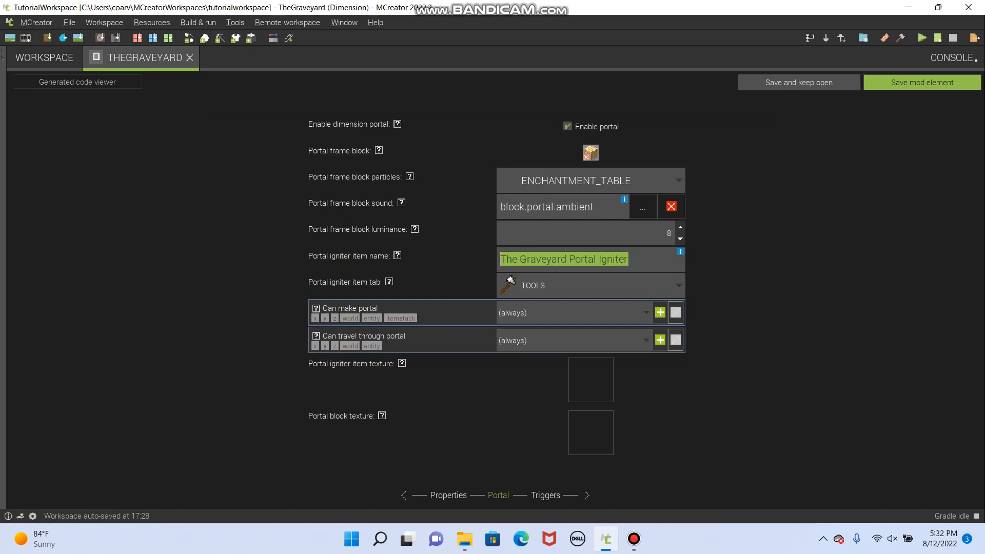
pyautogui.write('Ske')
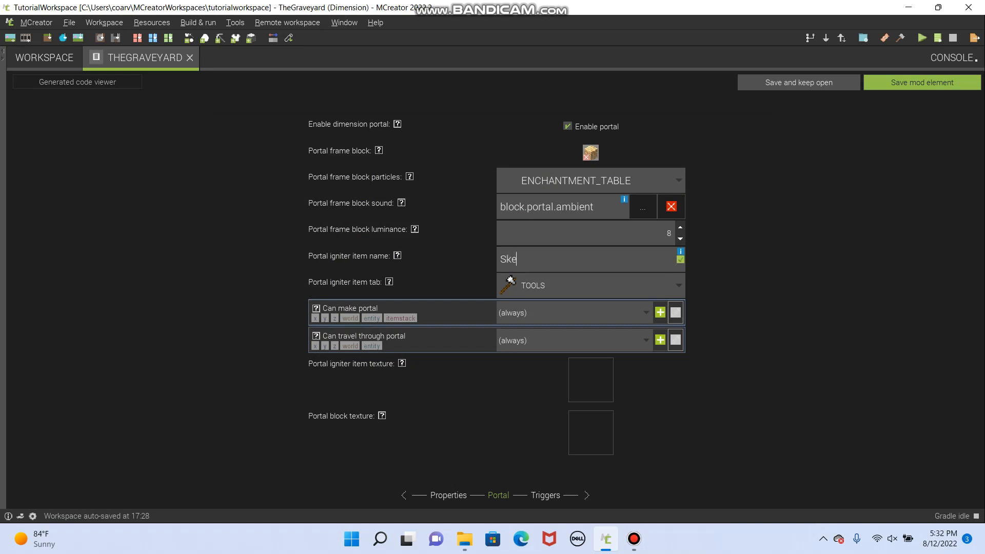
pyautogui.write('letonKey')
pyautogui.write('l')
# - Set the portal igniter item texture to the blue lightsaber and the portal block texture to dirtywater_moving
pyautogui.click(590, 379)
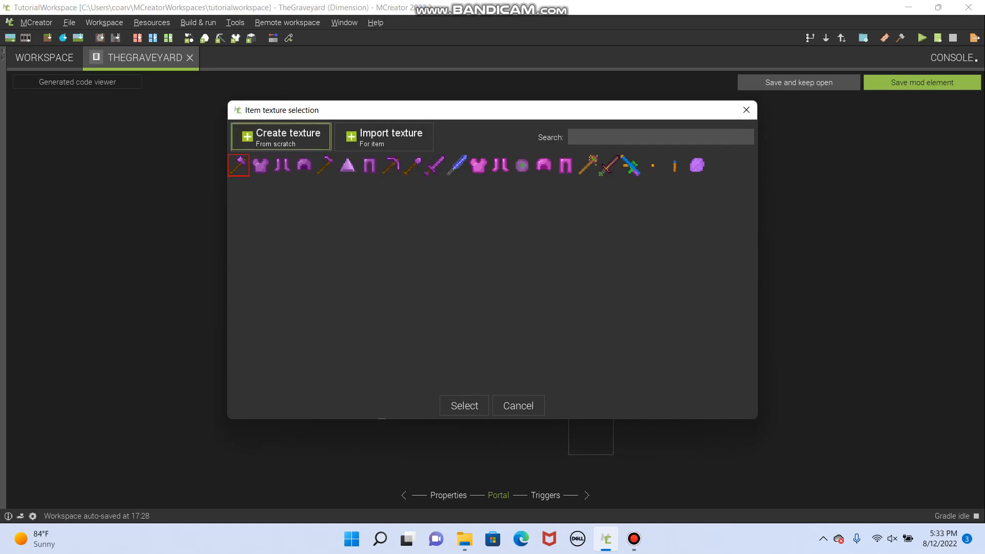
pyautogui.click(456, 165)
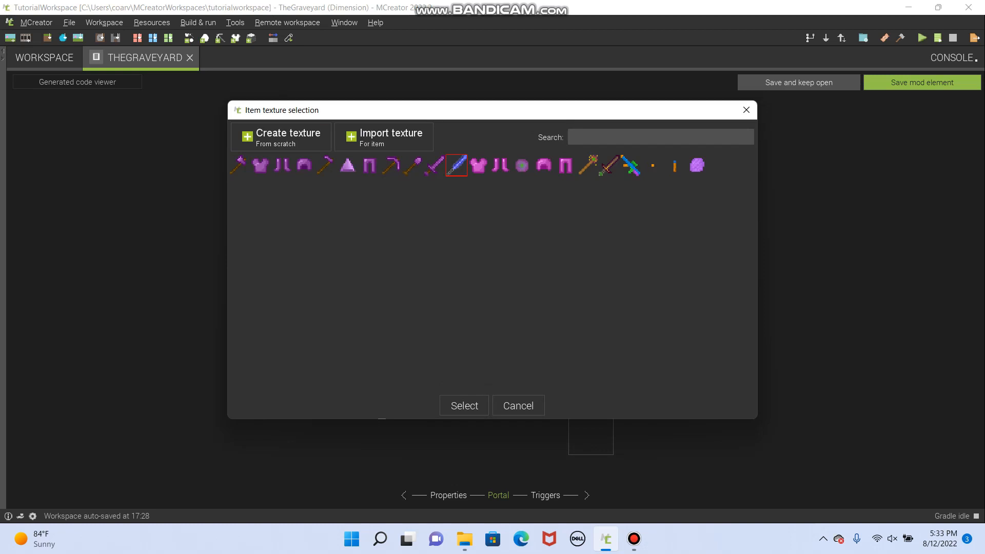
pyautogui.click(465, 405)
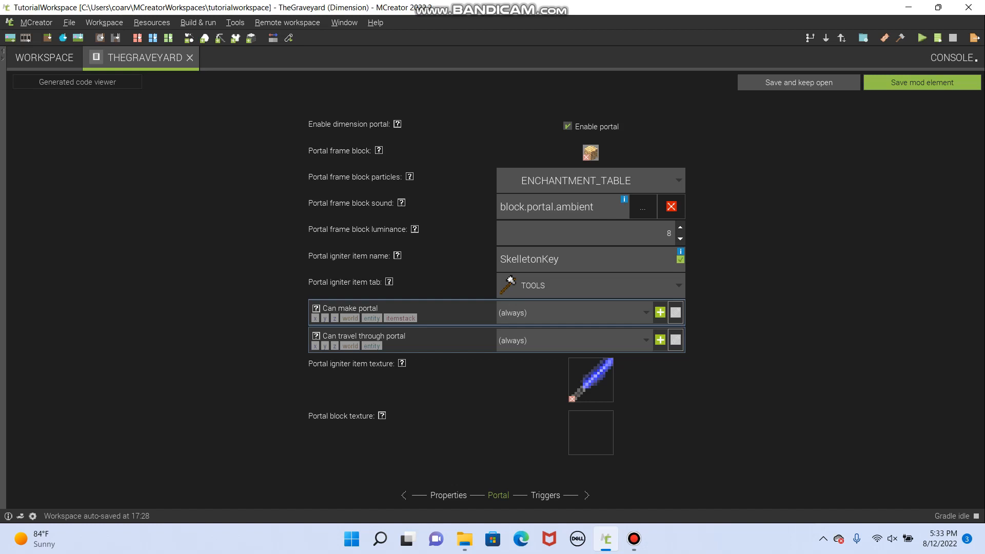
pyautogui.click(590, 432)
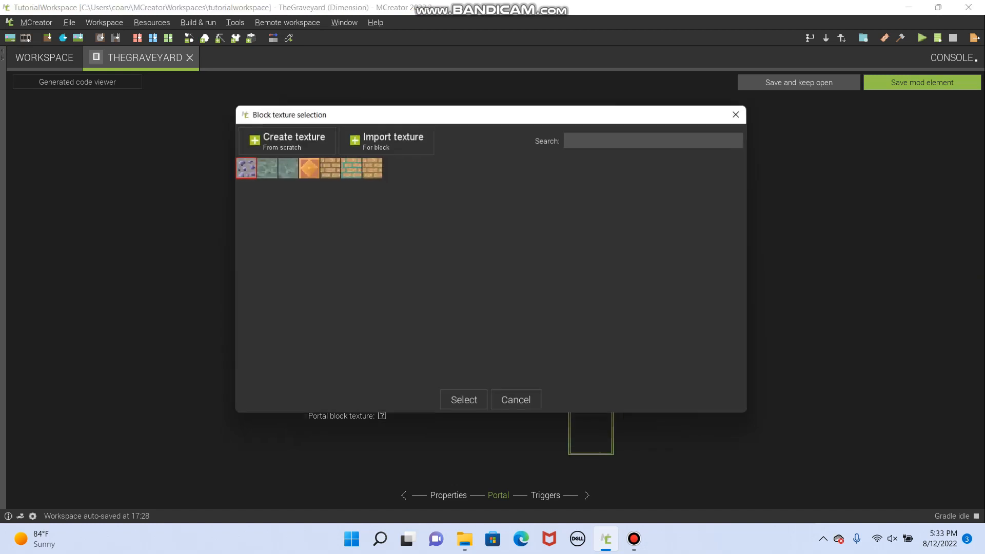
pyautogui.click(282, 166)
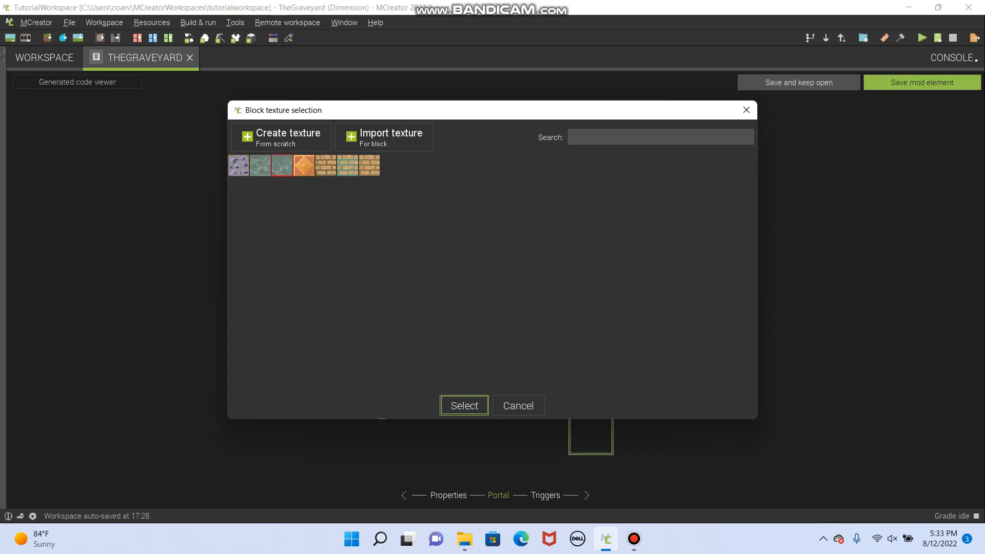
pyautogui.click(260, 165)
pyautogui.click(464, 405)
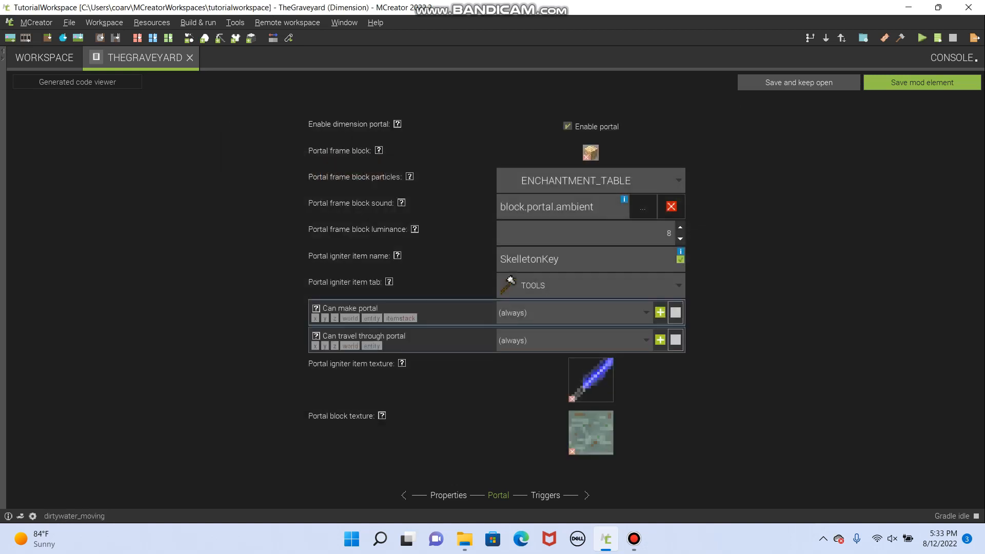
# - Check the dimension's triggers, leaving them without procedures, and save the mod element
pyautogui.click(545, 495)
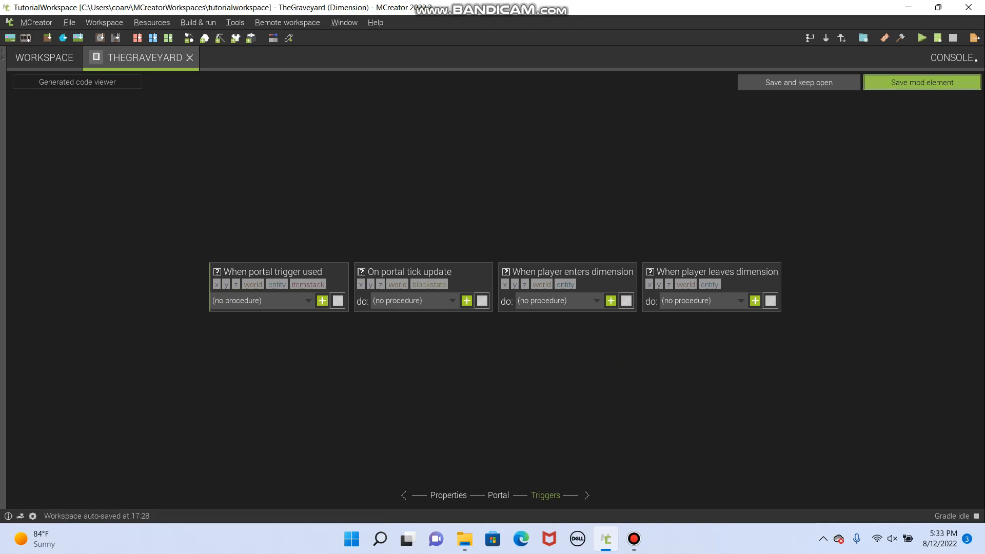
pyautogui.click(922, 82)
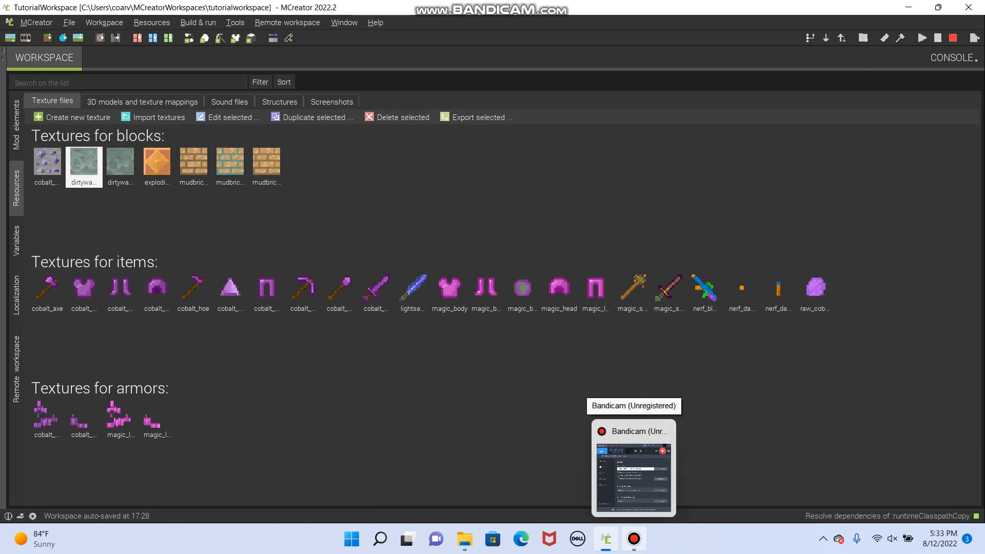
pyautogui.click(634, 539)
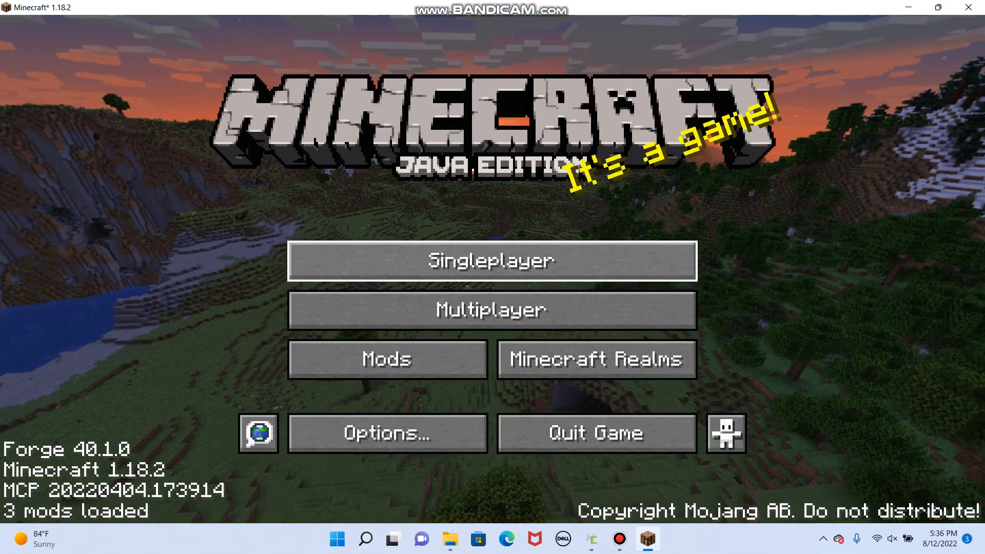
# - In Minecraft, create a new singleplayer world in Creative mode and proceed with its experimental settings
pyautogui.click(410, 259)
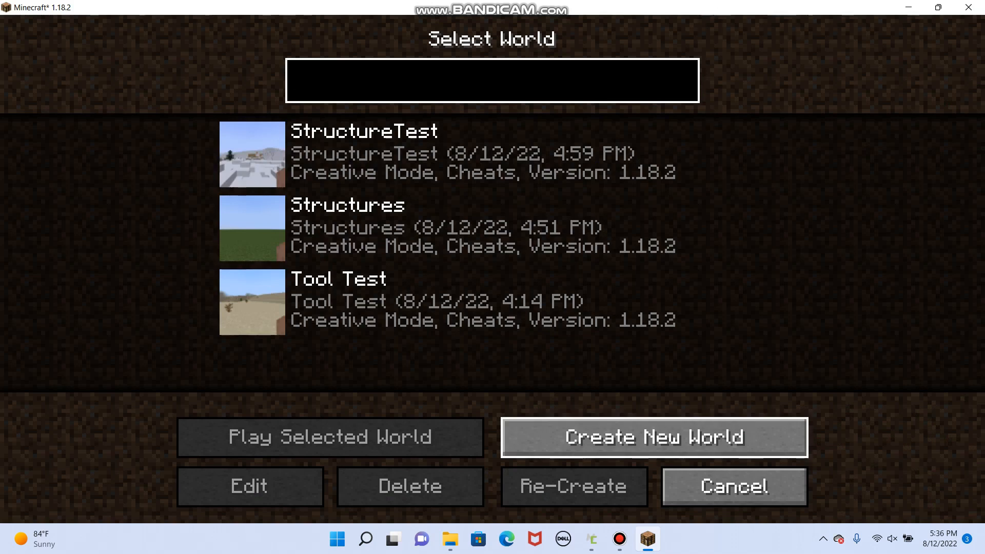
pyautogui.click(654, 437)
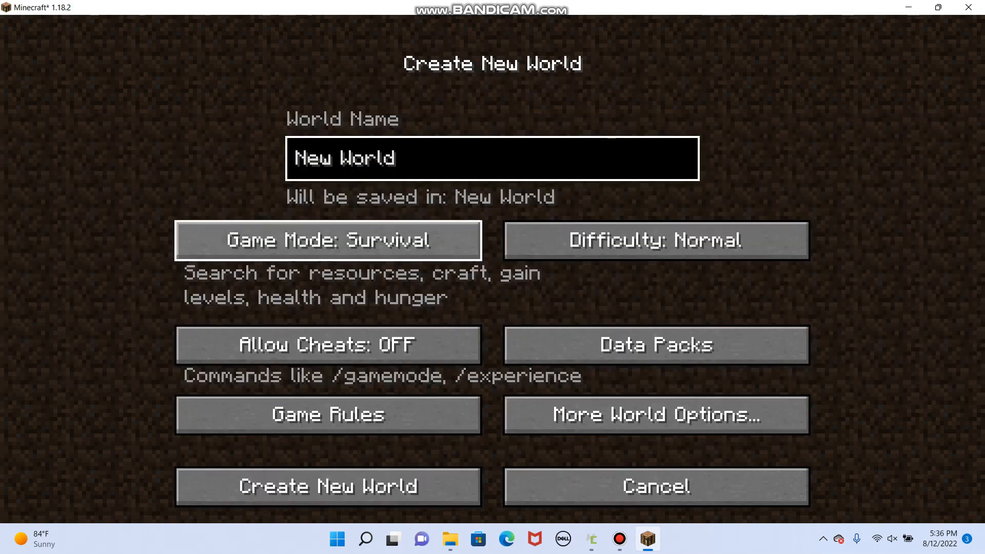
pyautogui.click(329, 240)
pyautogui.click(328, 240)
pyautogui.click(328, 240)
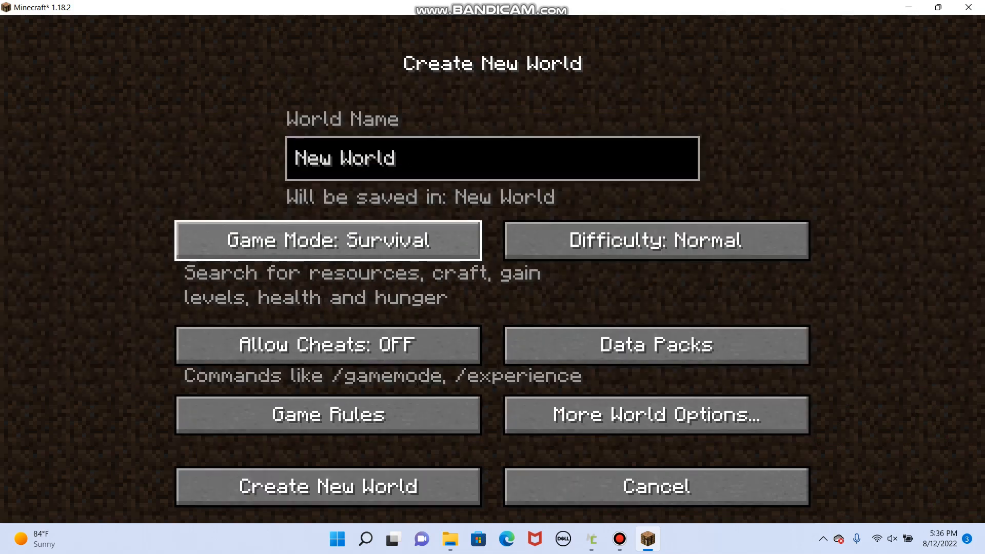
pyautogui.click(328, 240)
pyautogui.click(328, 240)
pyautogui.click(328, 240)
pyautogui.click(328, 240)
pyautogui.click(328, 240)
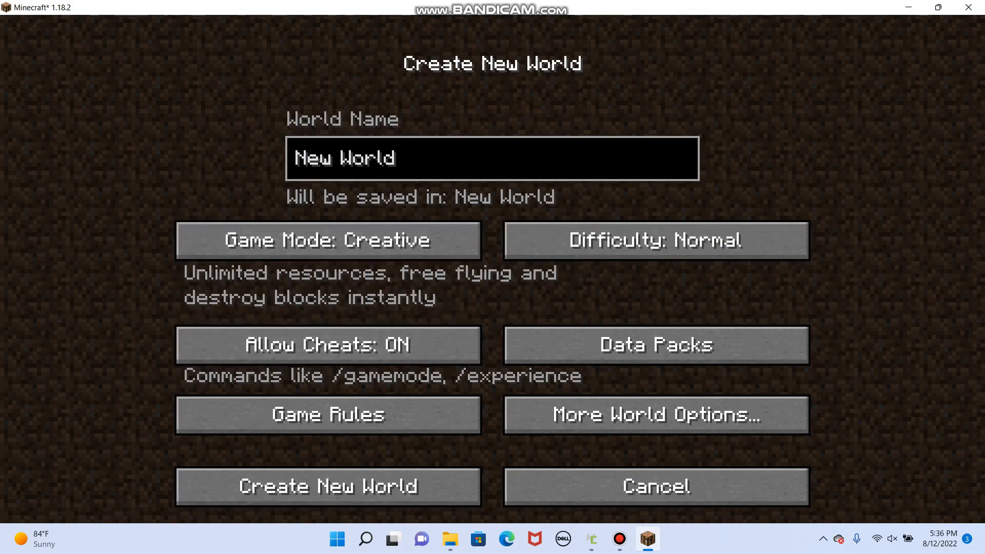
pyautogui.click(328, 487)
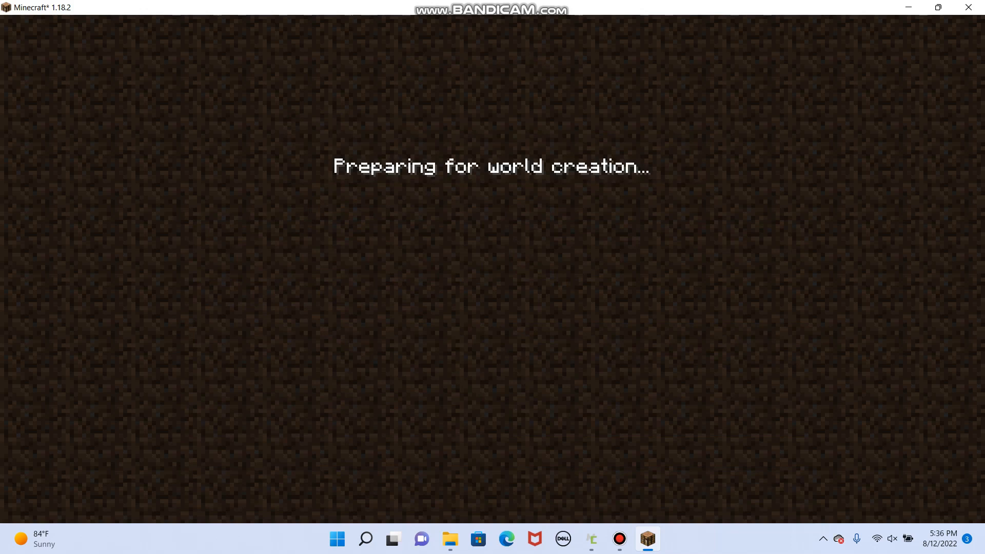
pyautogui.click(619, 538)
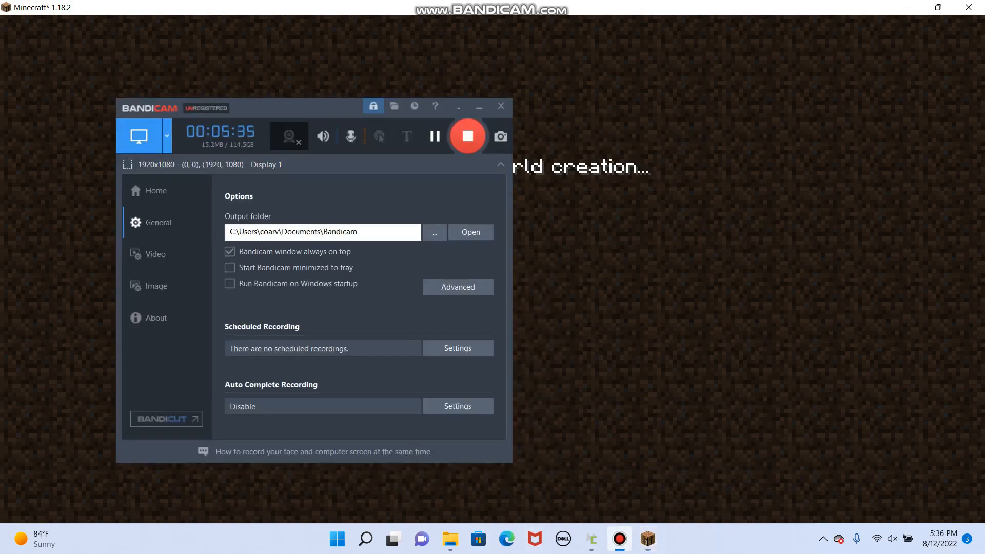
pyautogui.click(479, 106)
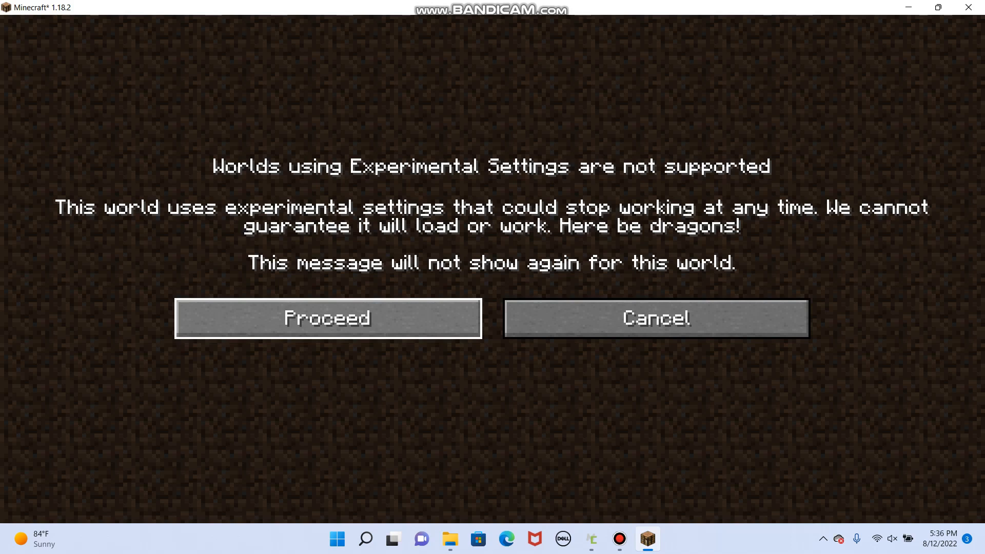
pyautogui.press('Return')
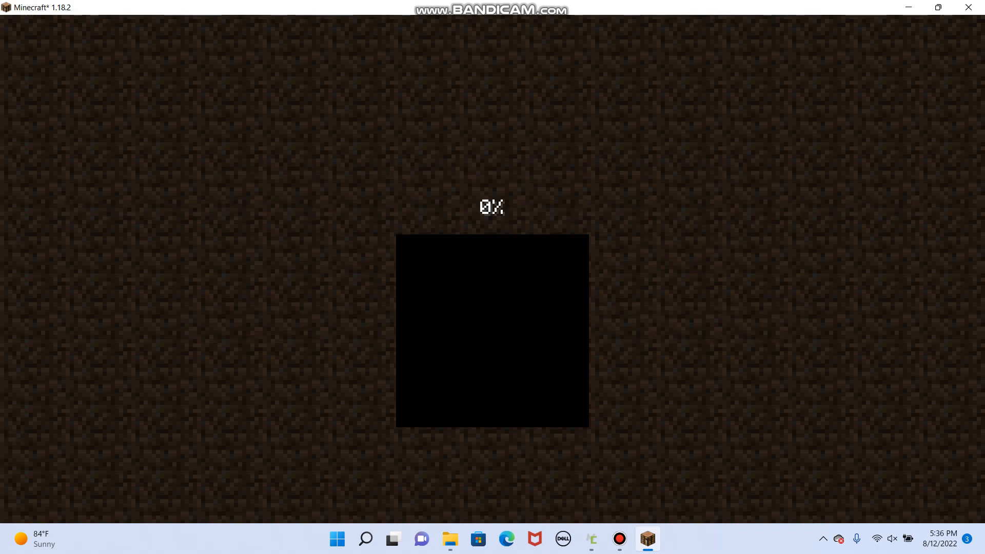
pyautogui.click(619, 539)
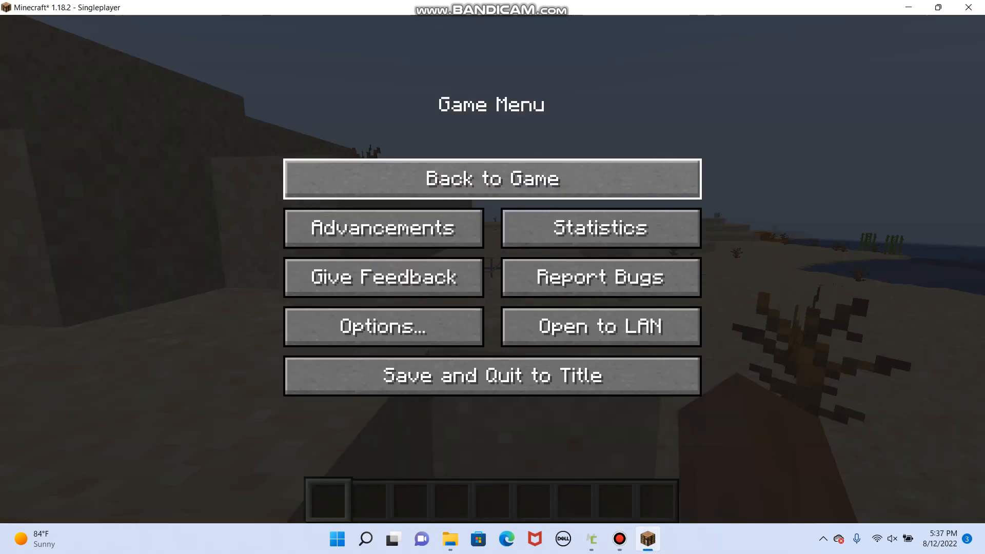
pyautogui.click(492, 179)
# - Walk forward across the desert to an open stretch of sand
pyautogui.press('w')
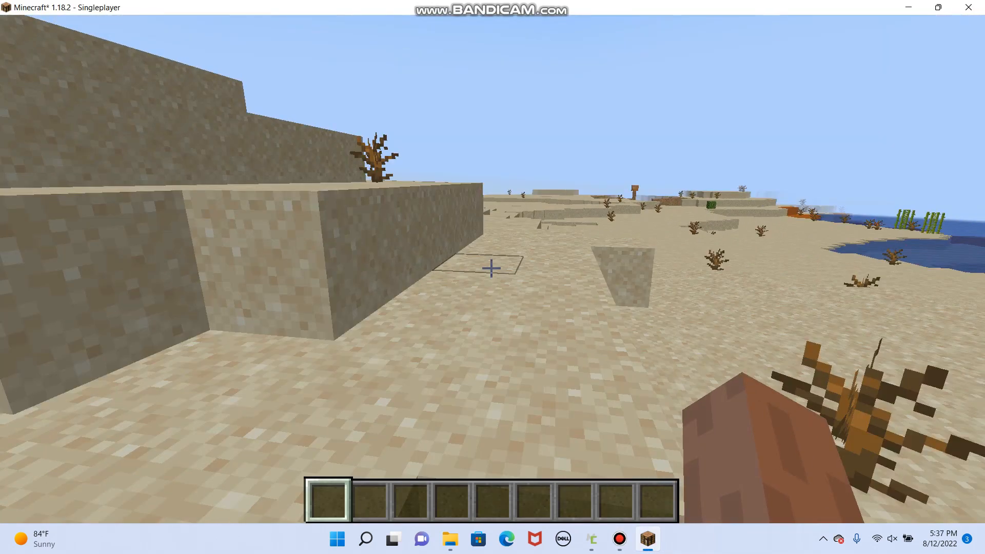
pyautogui.press('w')
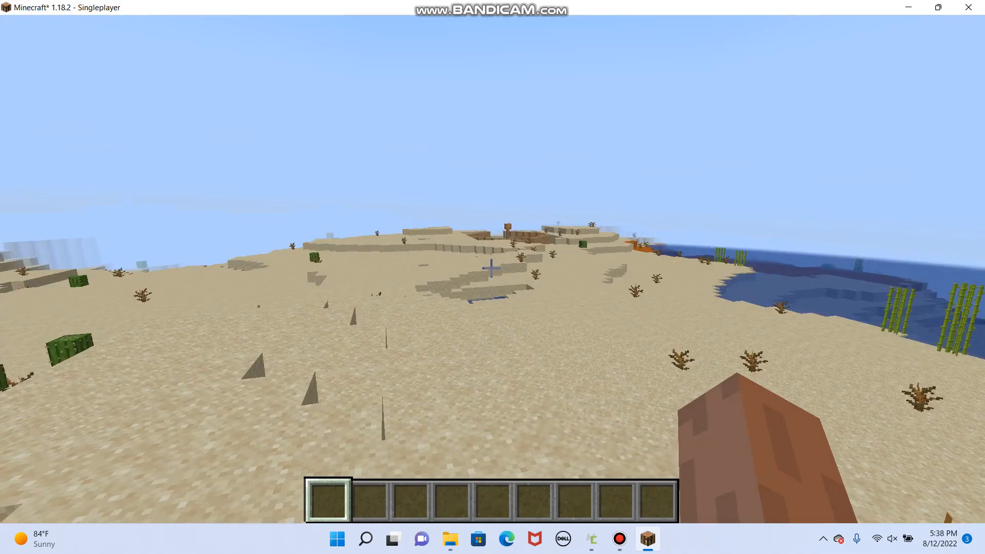
pyautogui.press('e')
pyautogui.press('e')
pyautogui.press('w')
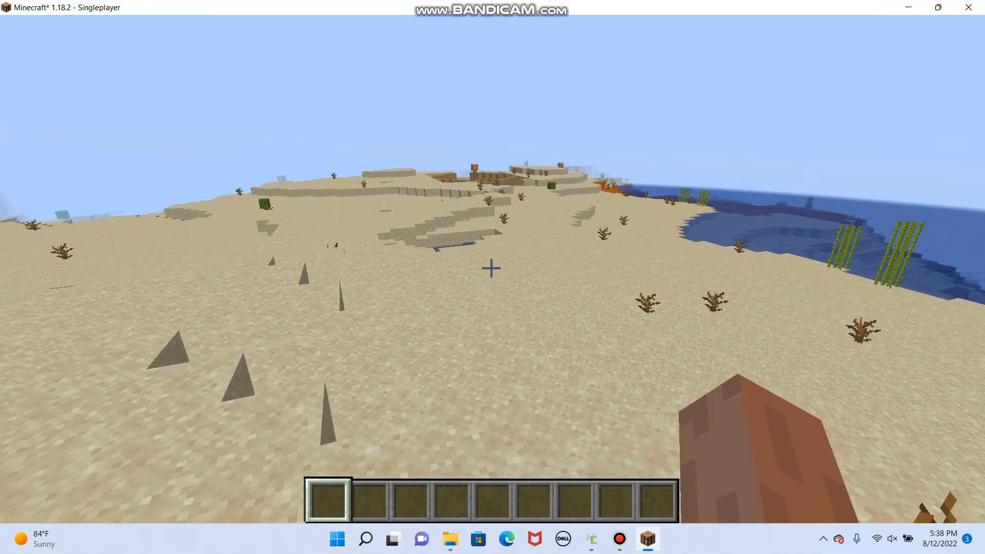
pyautogui.press('w')
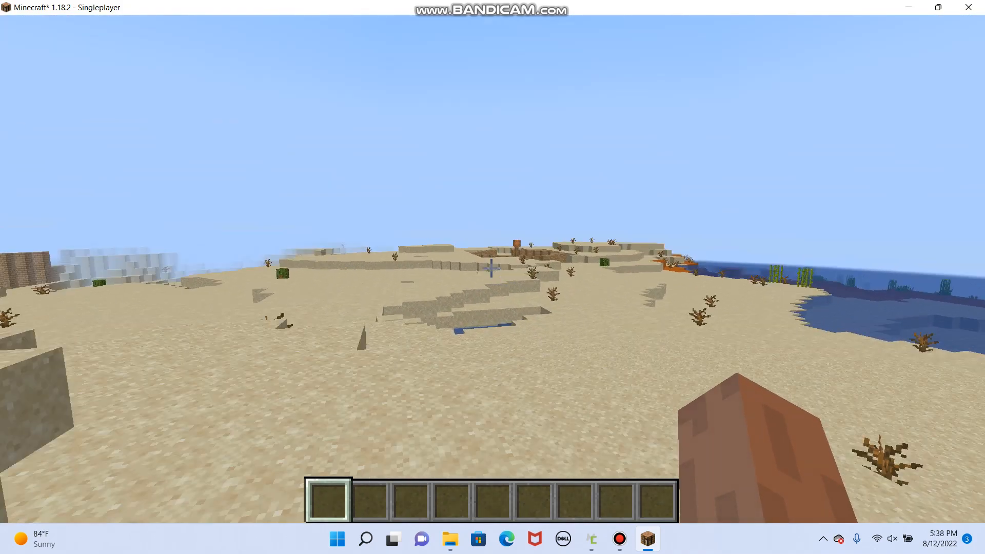
pyautogui.press('w')
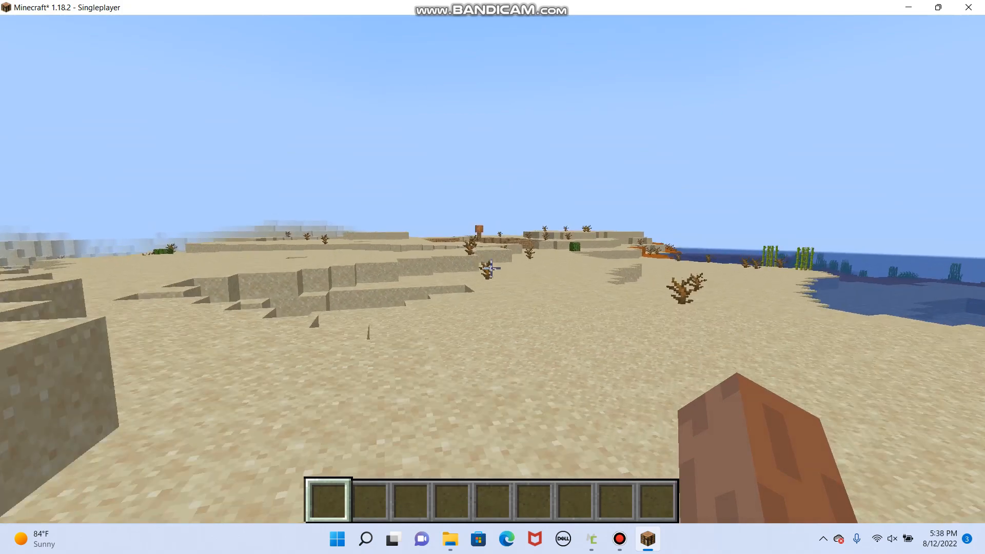
pyautogui.press('w')
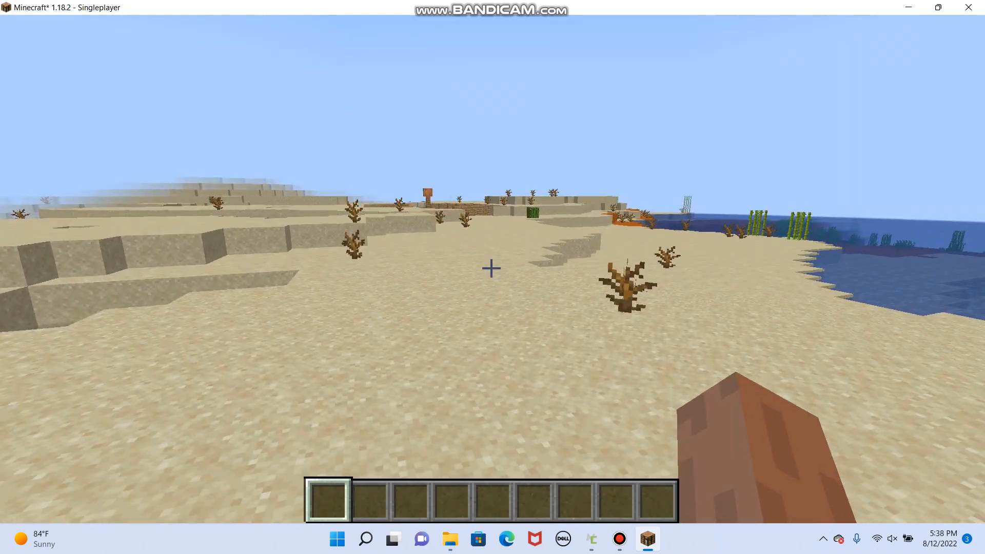
pyautogui.press('w')
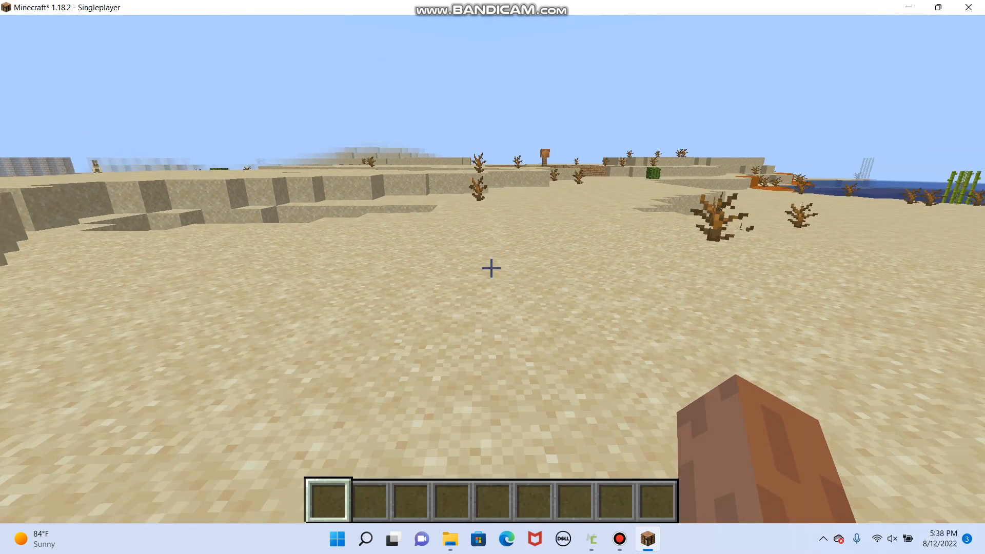
# - Search the creative inventory for "mud" and put the Mudbrick block in the first hotbar slot
pyautogui.press('e')
pyautogui.click(666, 98)
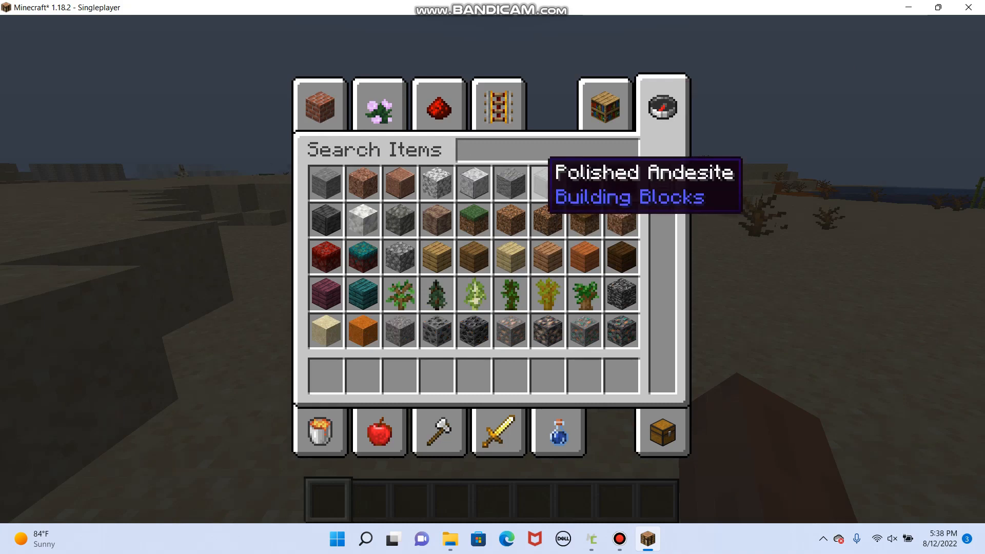
pyautogui.write('mud')
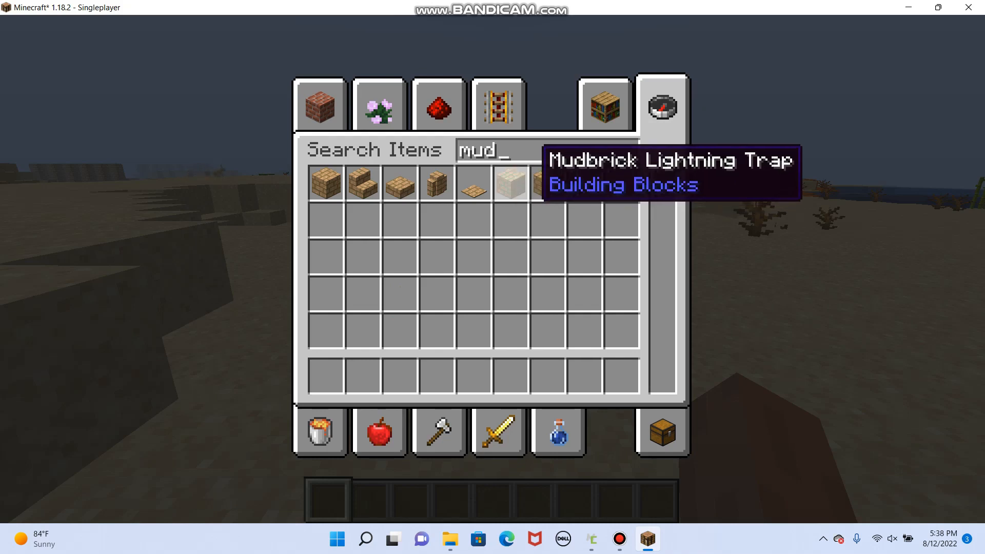
pyautogui.click(326, 183)
pyautogui.click(336, 389)
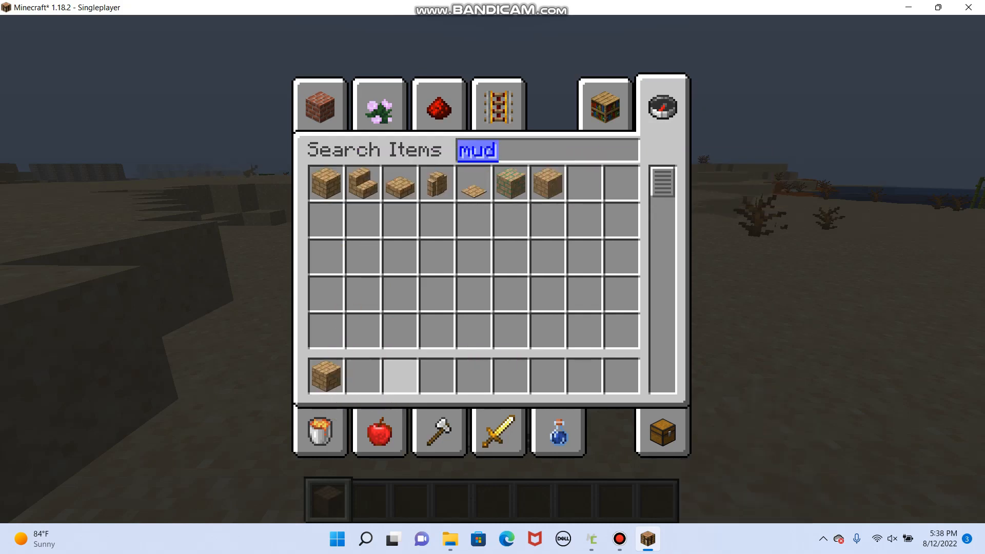
# - Find the SkelletonKey among the creative tool items and put it in the second hotbar slot
pyautogui.click(498, 431)
pyautogui.scroll(-5, 543, 253)
pyautogui.scroll(-3, 542, 253)
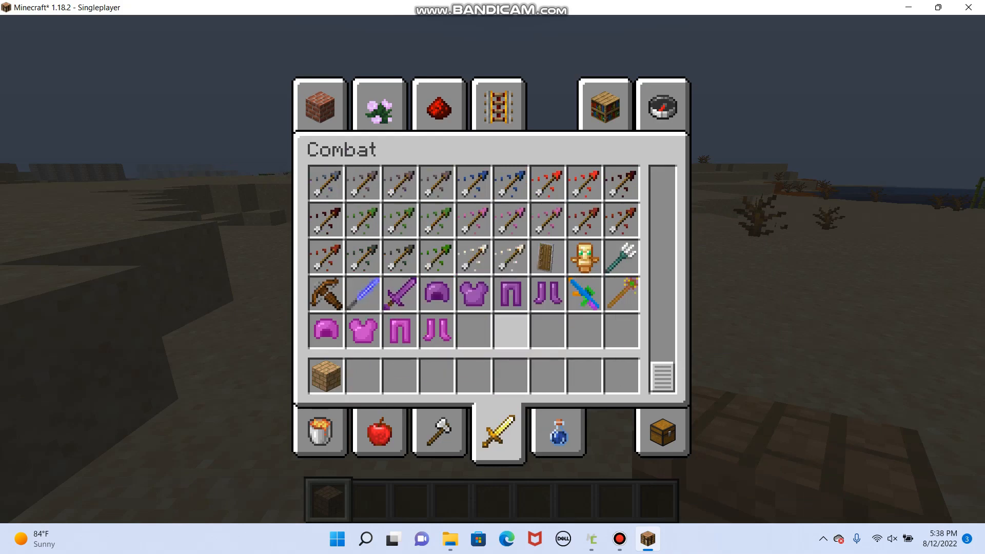
pyautogui.click(441, 426)
pyautogui.scroll(-3, 533, 247)
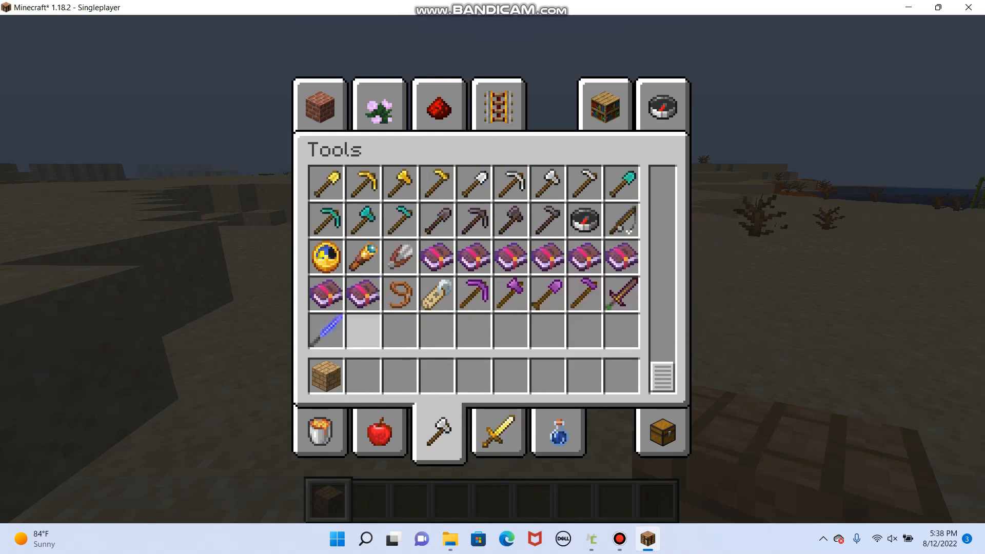
pyautogui.press('e')
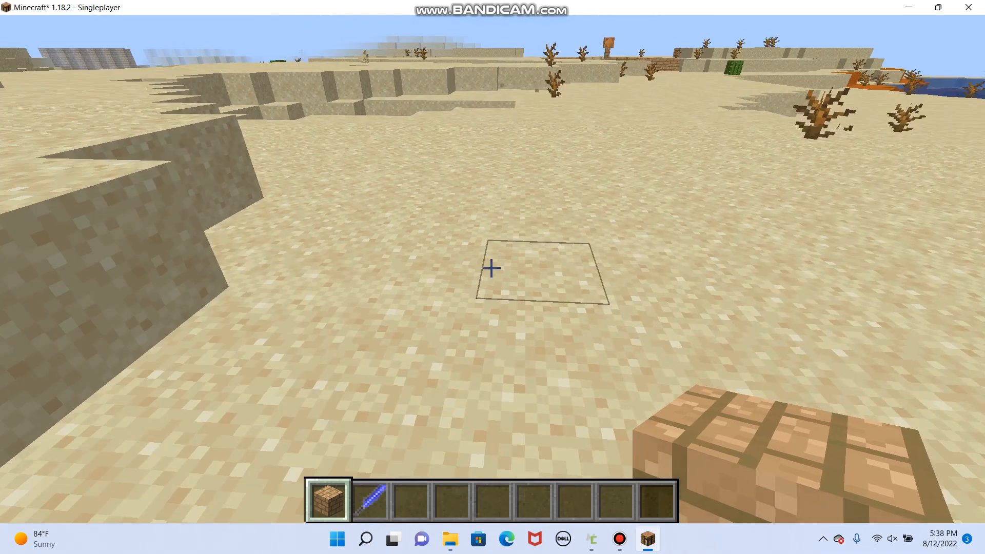
# - Lay a four-block-wide Mudbrick base on the sand and build up the portal frame's first pillar
pyautogui.rightClick(491, 268)
pyautogui.rightClick(491, 268)
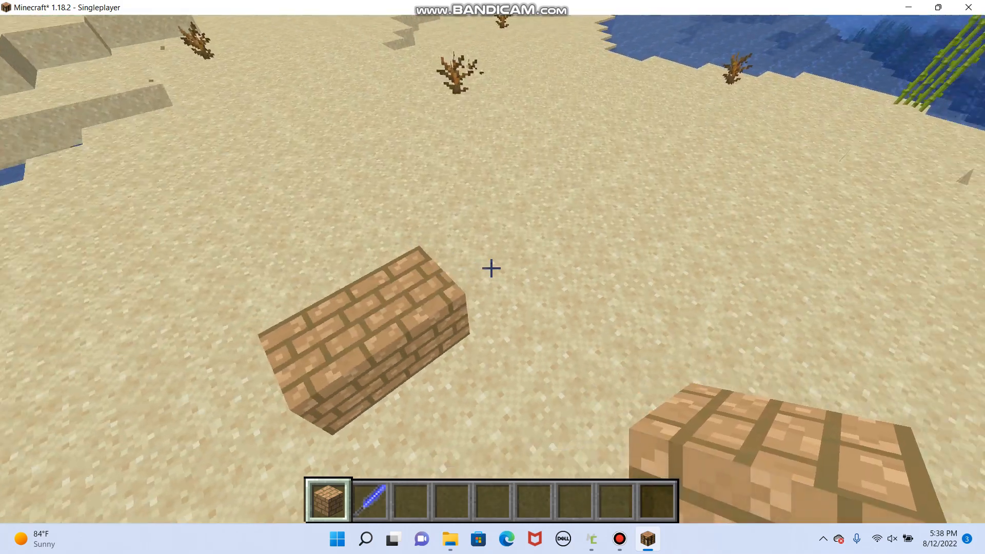
pyautogui.rightClick(492, 269)
pyautogui.rightClick(491, 268)
pyautogui.rightClick(491, 268)
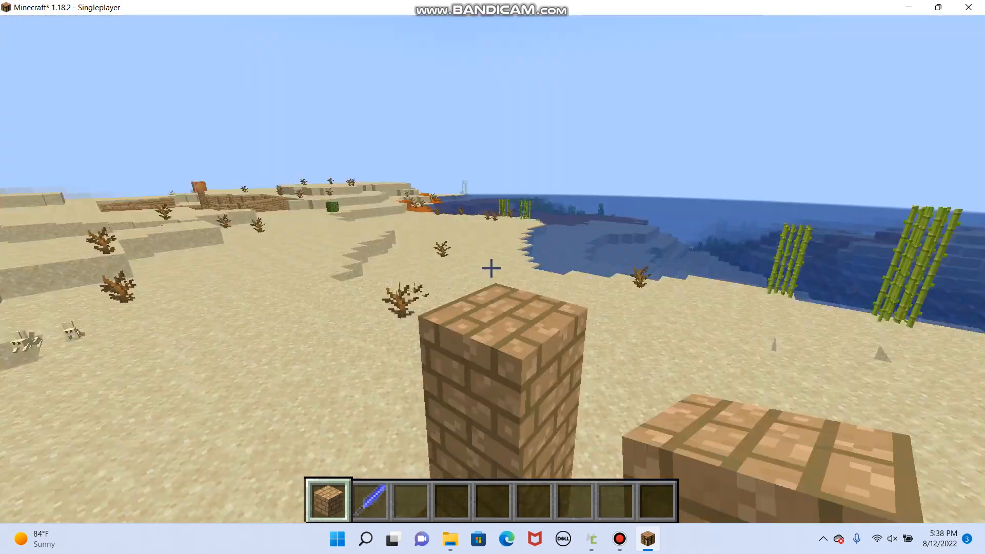
pyautogui.rightClick(491, 268)
# - Add the Mudbrick top row and second pillar, closing the frame around a two-by-four-block opening
pyautogui.rightClick(492, 268)
pyautogui.press('space')
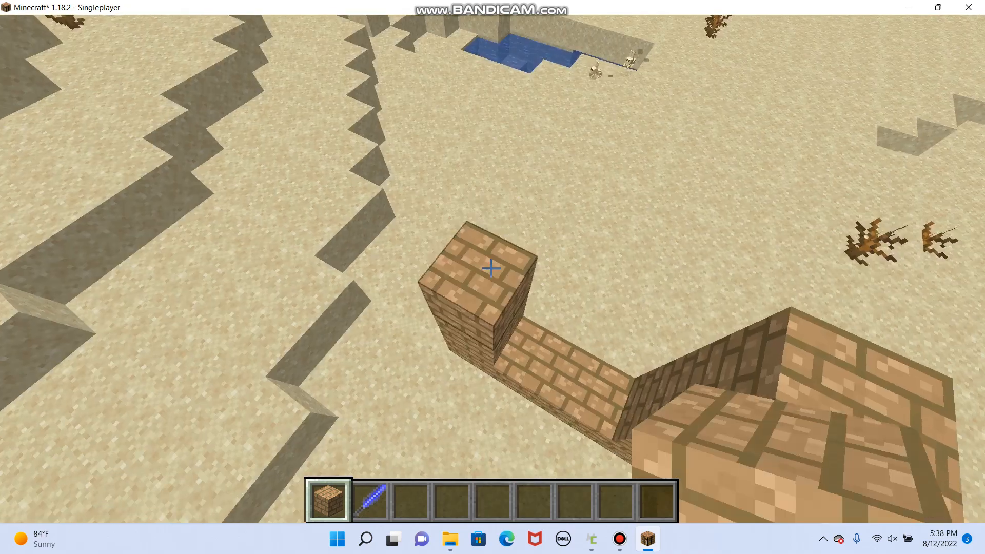
pyautogui.rightClick(491, 269)
pyautogui.rightClick(491, 268)
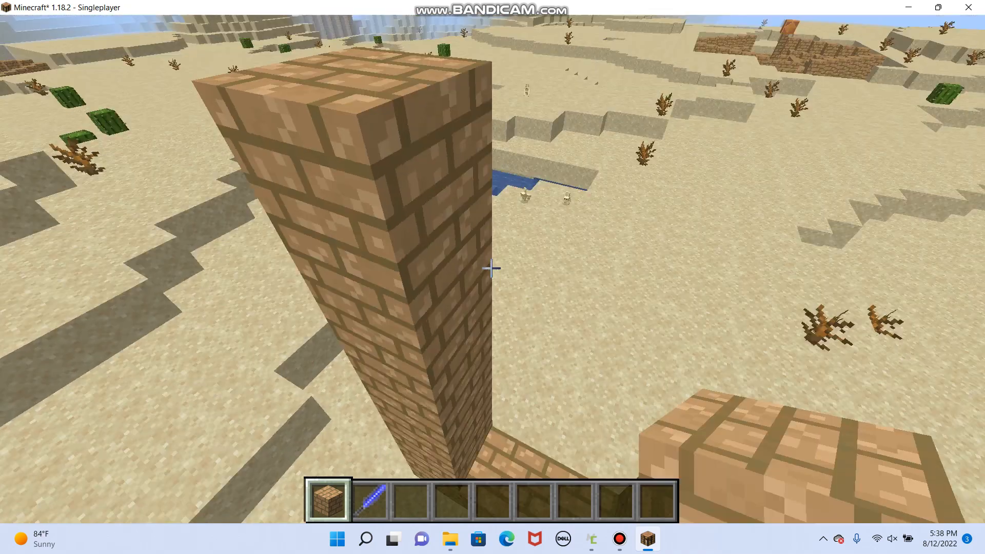
pyautogui.rightClick(491, 268)
pyautogui.rightClick(491, 268)
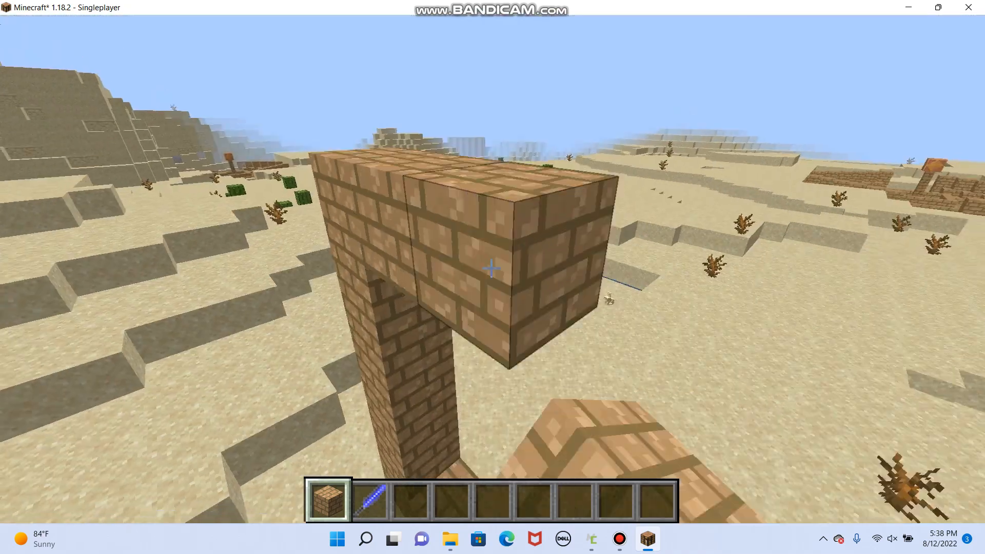
pyautogui.rightClick(491, 268)
pyautogui.rightClick(492, 268)
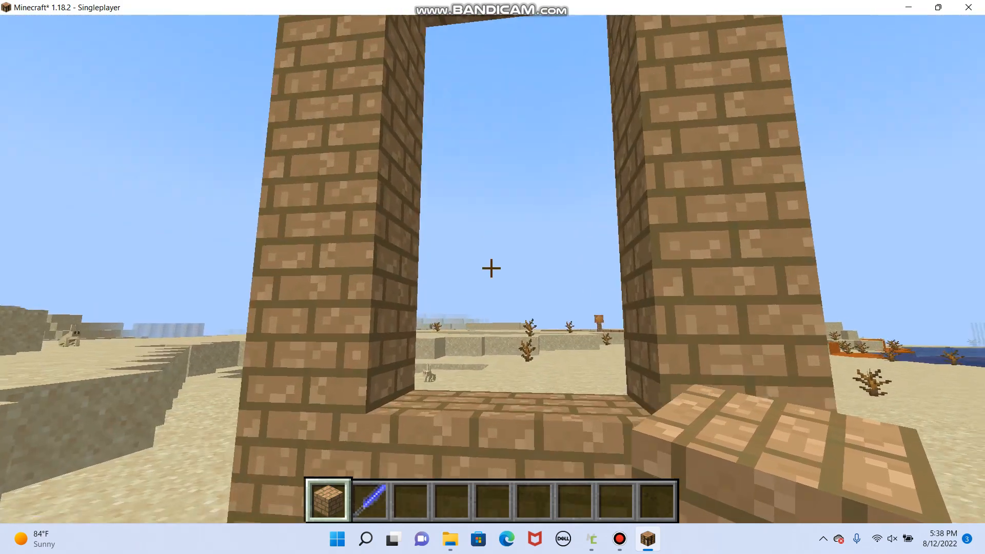
# - Ignite the portal by using the SkelletonKey on the inside base of the Mudbrick frame
pyautogui.press('2')
pyautogui.press('w')
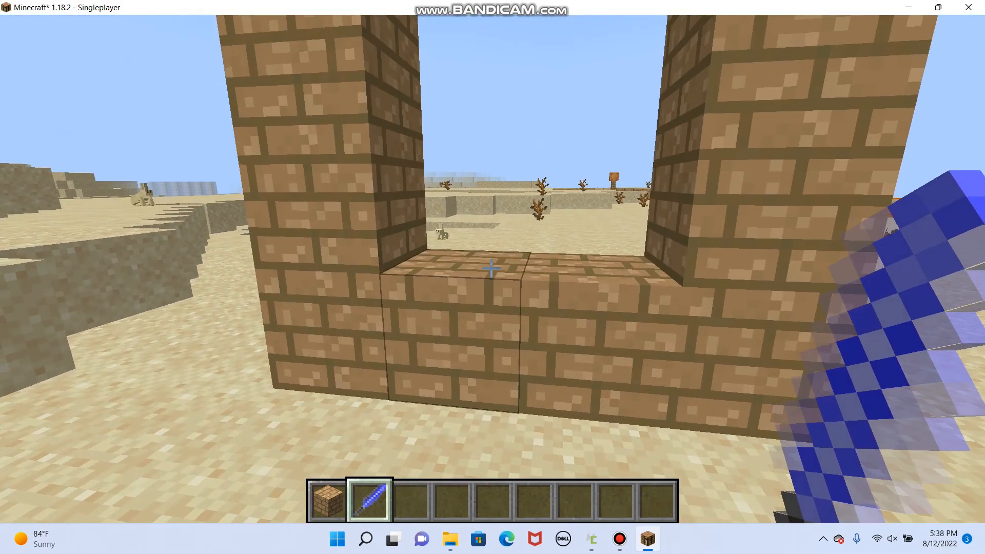
pyautogui.rightClick(491, 269)
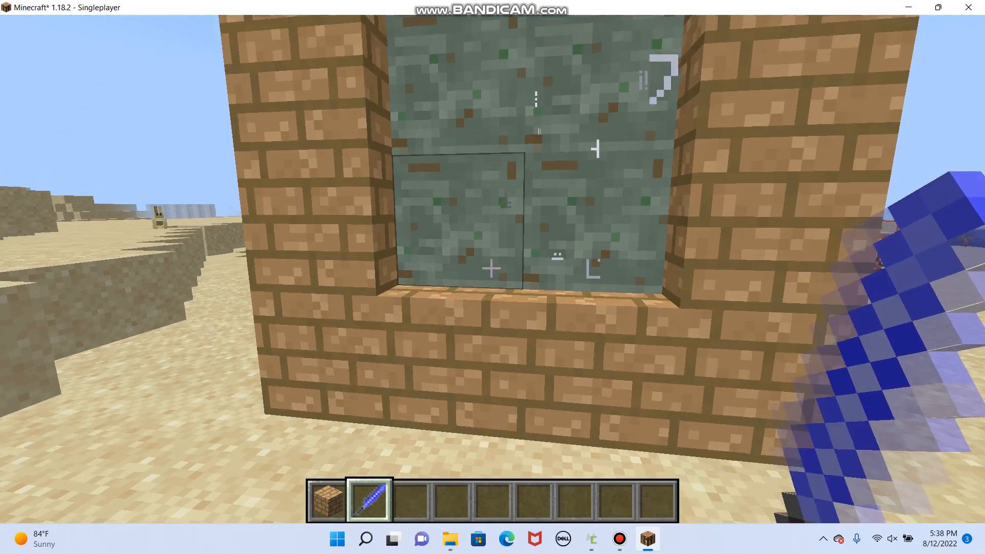
# - Break the lit portal surface and reignite it by using the SkelletonKey on the Mudbrick frame
pyautogui.click(491, 268)
pyautogui.rightClick(492, 269)
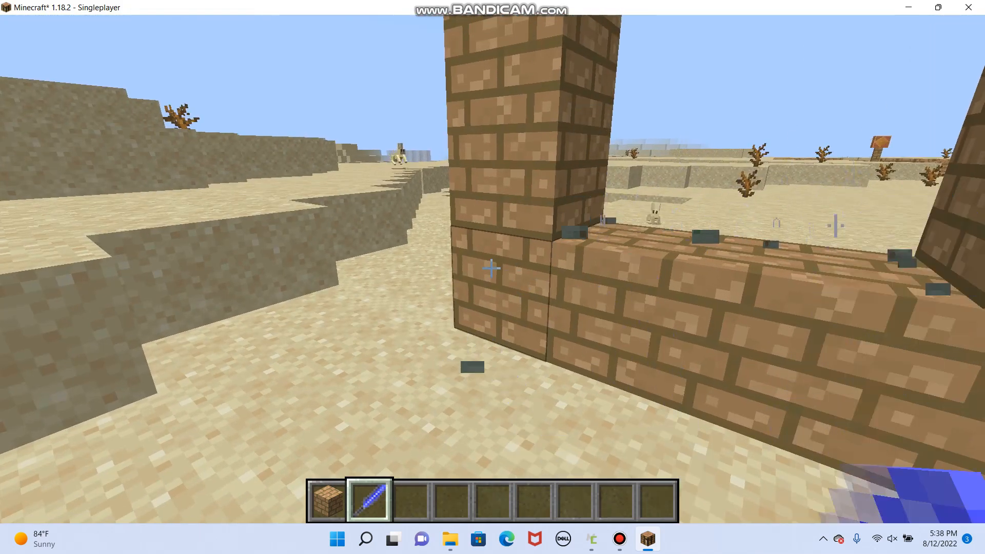
pyautogui.rightClick(491, 269)
pyautogui.rightClick(491, 269)
pyautogui.rightClick(492, 269)
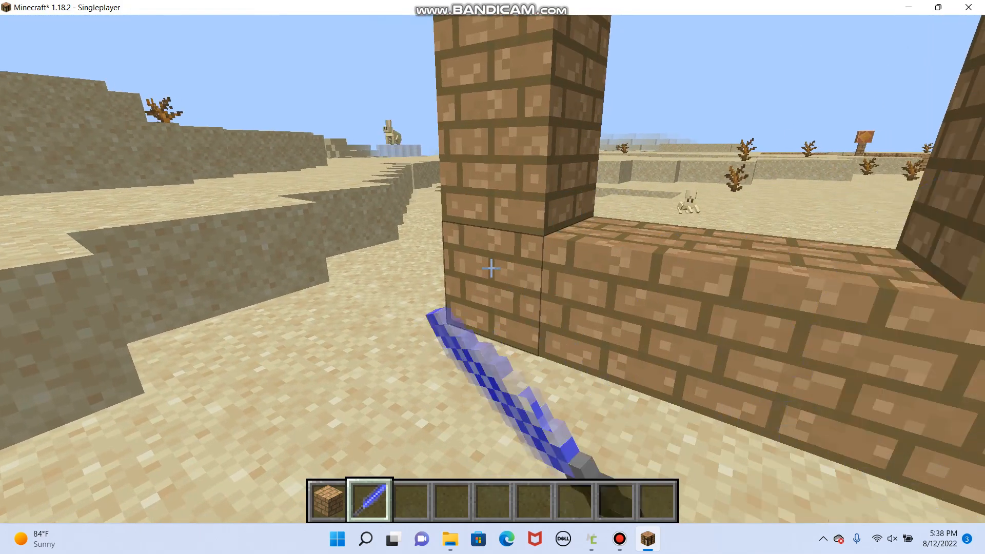
pyautogui.rightClick(491, 268)
pyautogui.rightClick(492, 269)
pyautogui.rightClick(491, 269)
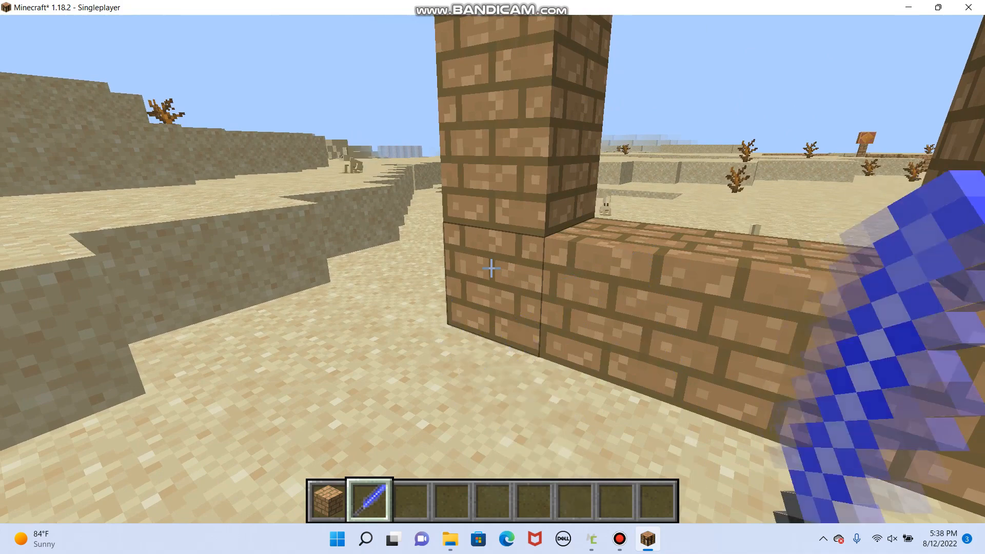
pyautogui.rightClick(492, 268)
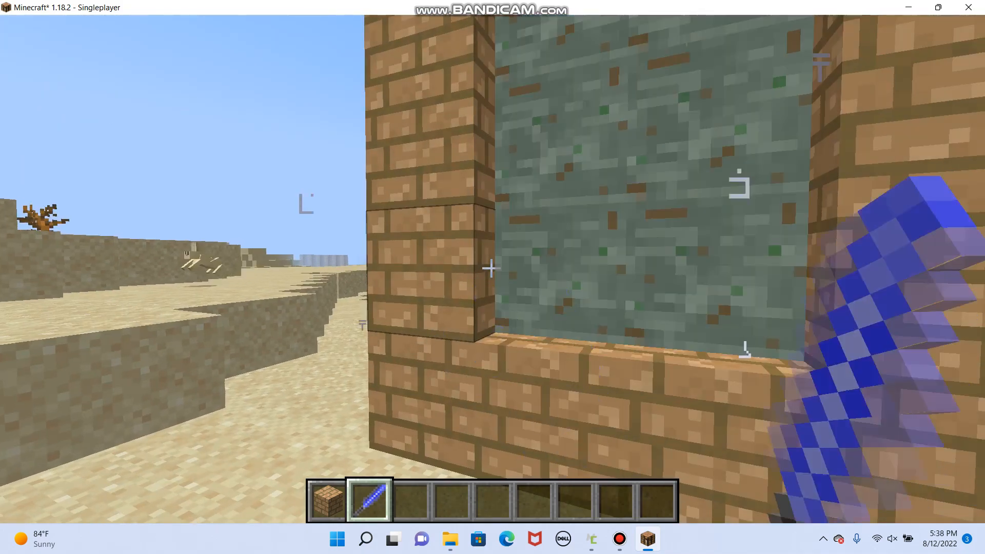
# - Walk around the lit portal and examine its texture and particles from the front, side and back
pyautogui.press('s')
pyautogui.press('s')
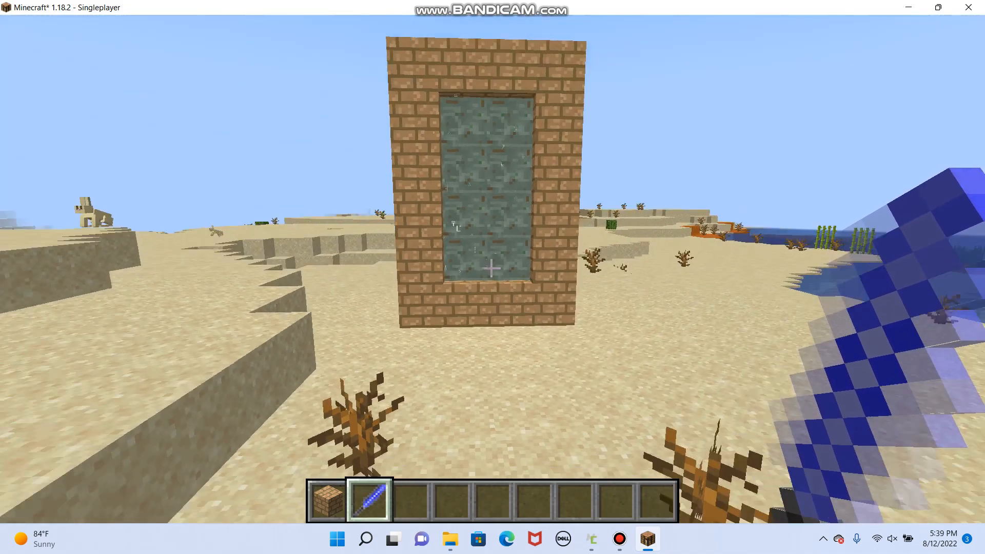
pyautogui.press('w')
pyautogui.press('w')
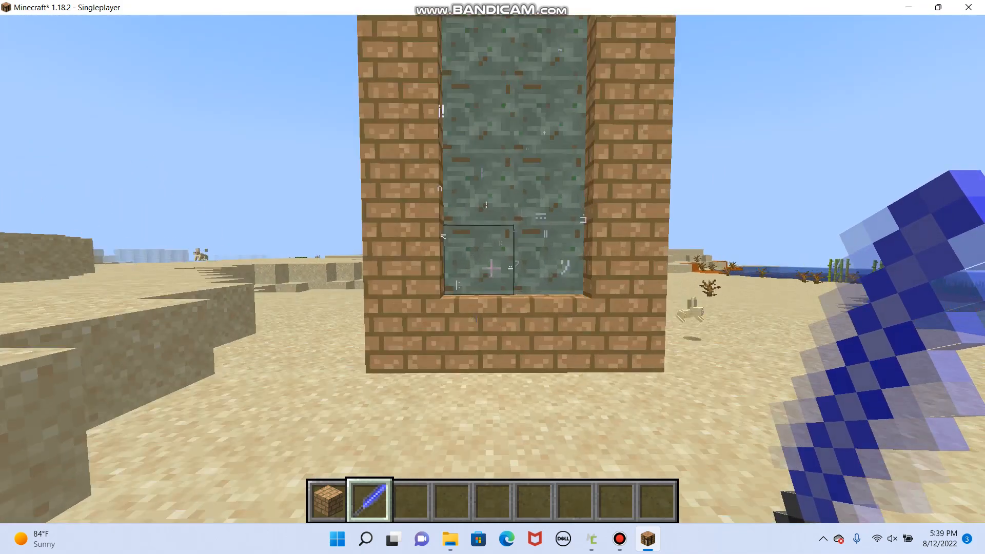
pyautogui.press('s')
pyautogui.press('w')
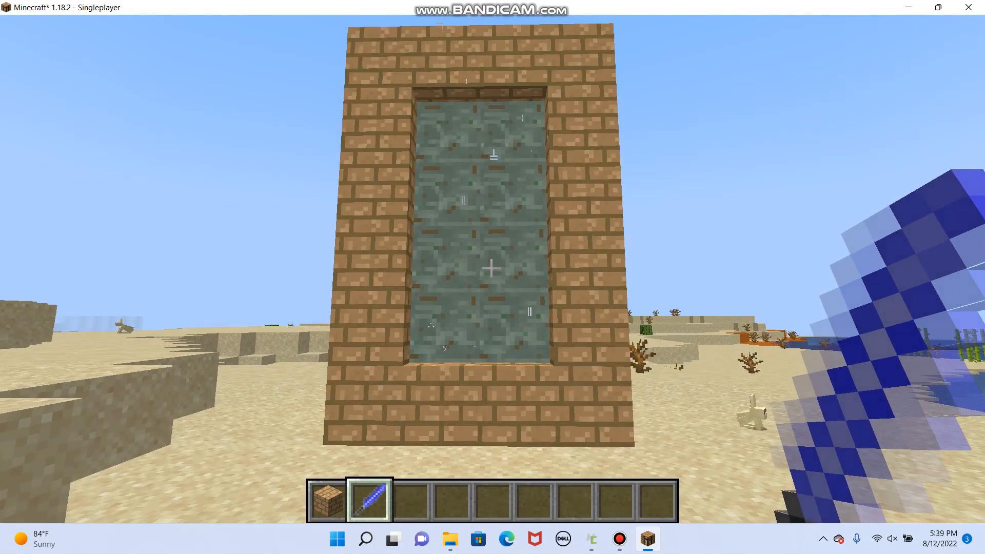
pyautogui.press('1')
pyautogui.press('w')
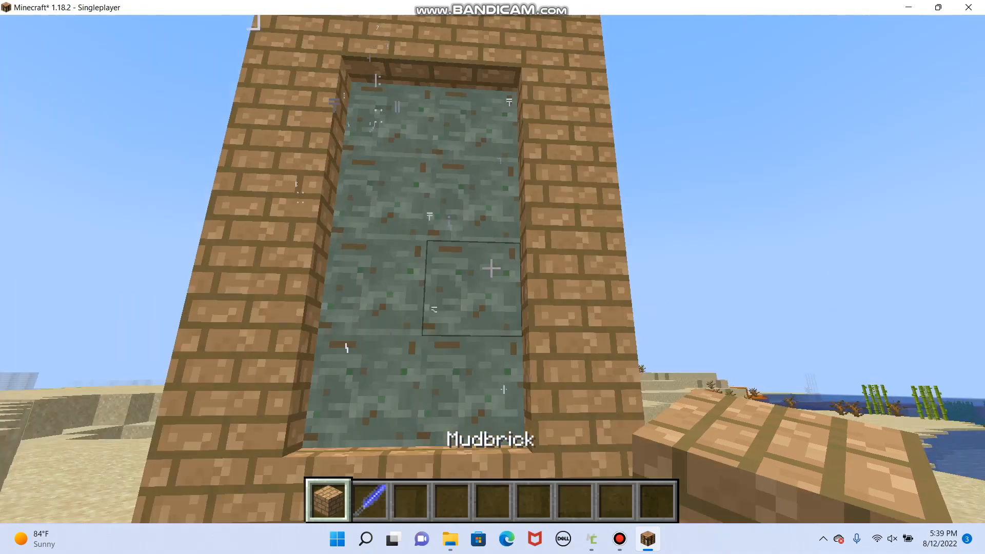
pyautogui.press('d')
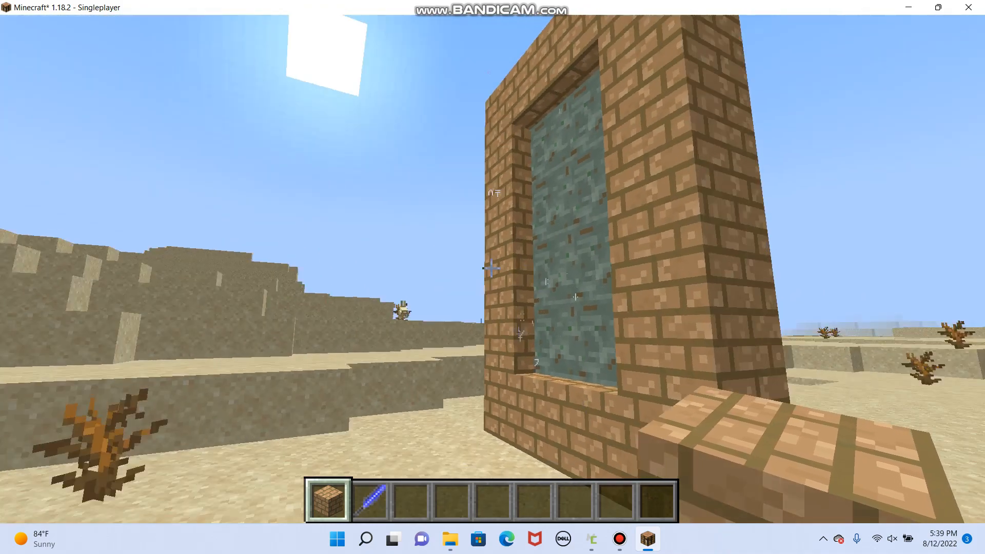
pyautogui.press('s')
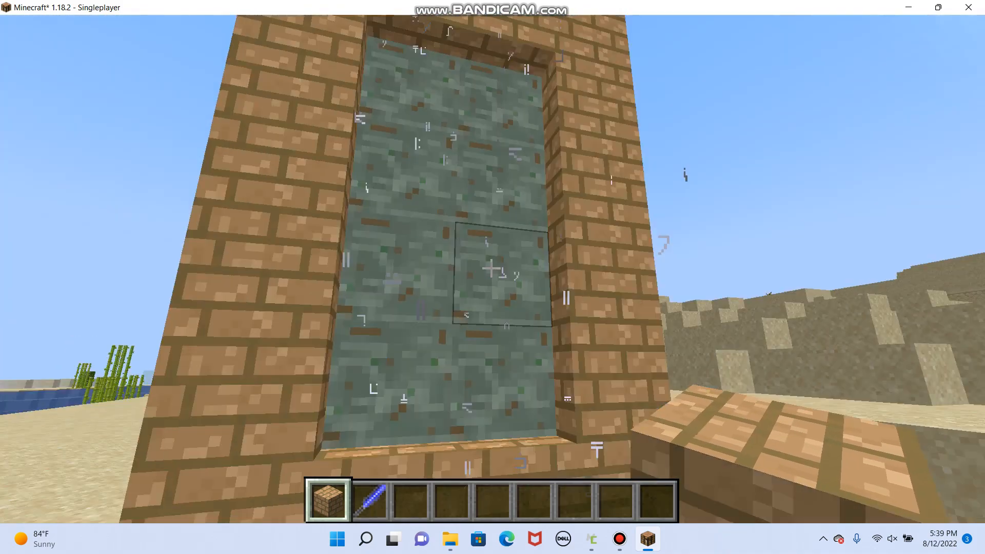
# - Enter the portal to travel to TheGraveyard, and step out to face the portal on the other side
pyautogui.press('w')
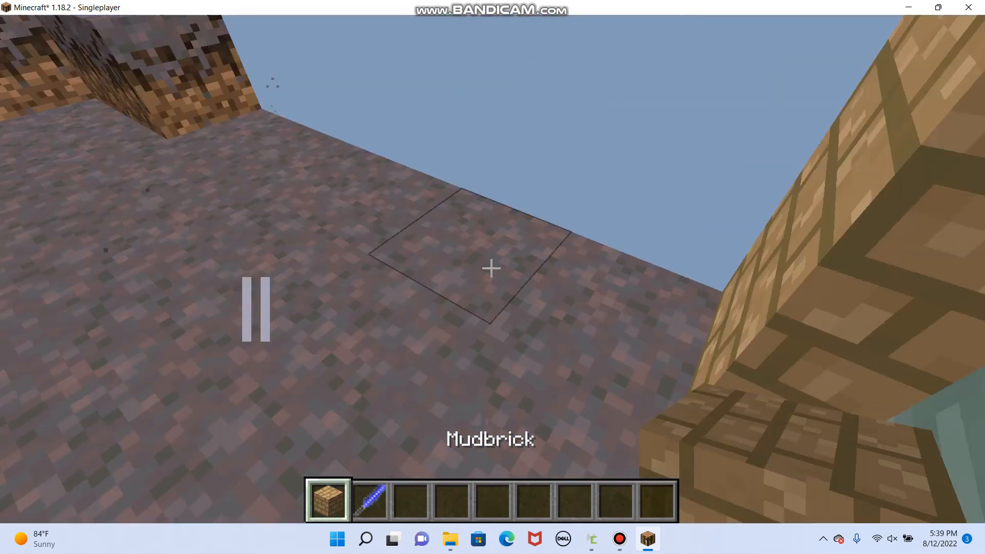
pyautogui.press('w')
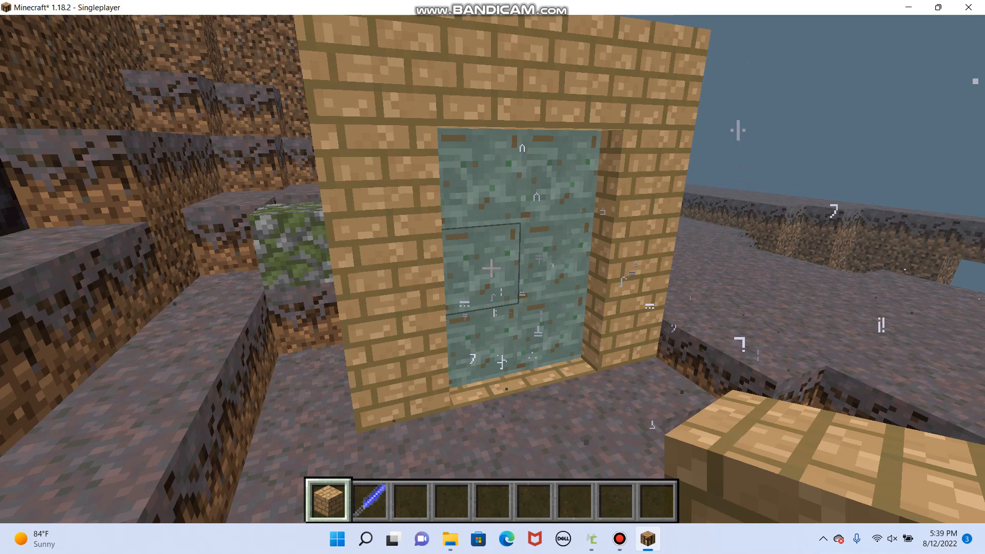
pyautogui.press('s')
# - Fly up over the terrain beside the portal and descend among the zombies to inspect the mobs
pyautogui.press('space')
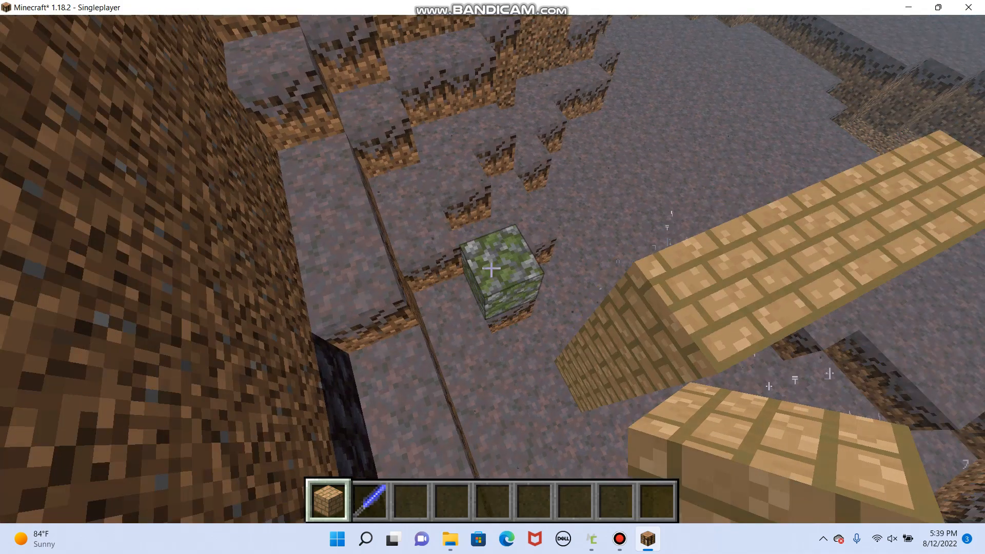
pyautogui.press('space')
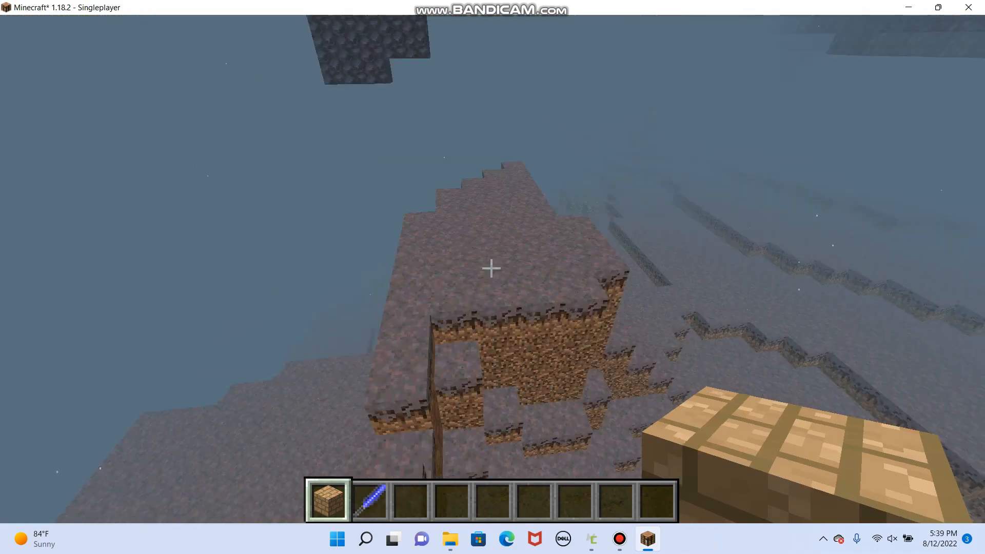
pyautogui.press('w')
pyautogui.press('w')
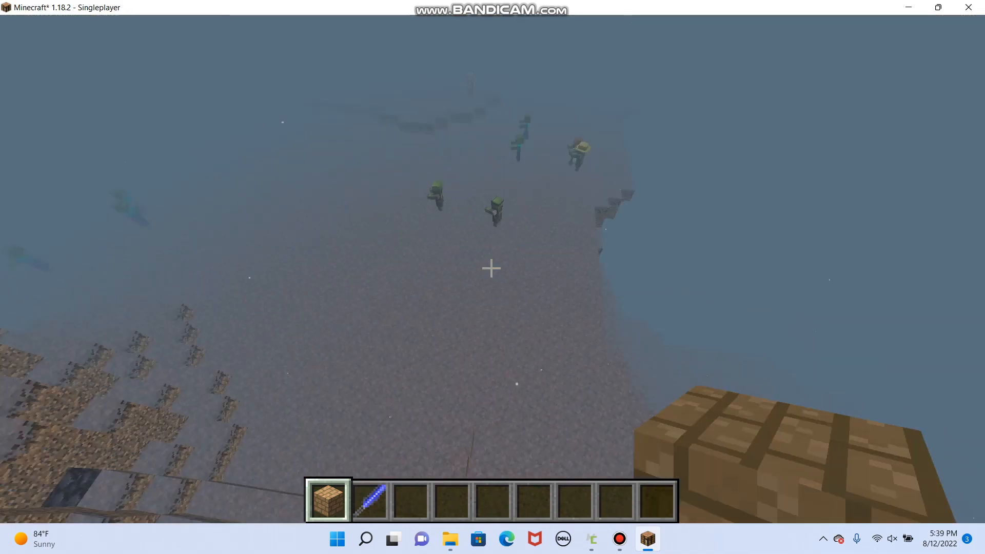
# - Fly across TheGraveyard and examine its ground blocks, mossy boulders, hills and overhanging ceiling
pyautogui.press('w')
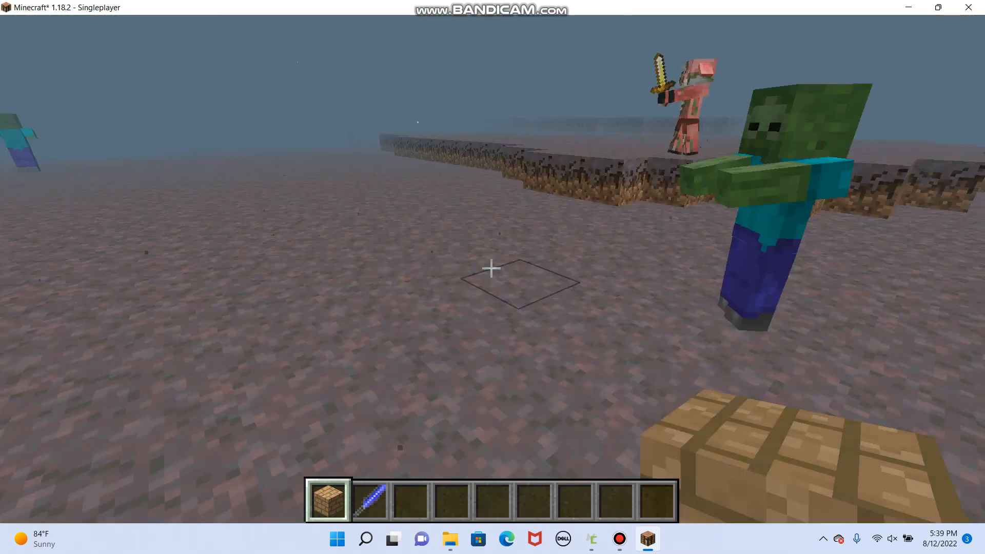
pyautogui.press('space')
pyautogui.press('w')
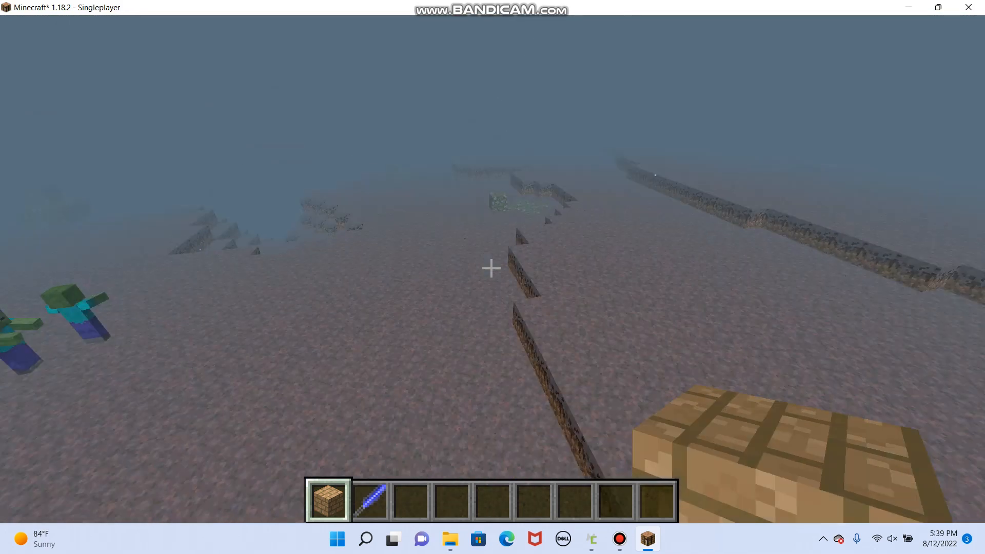
pyautogui.press('w')
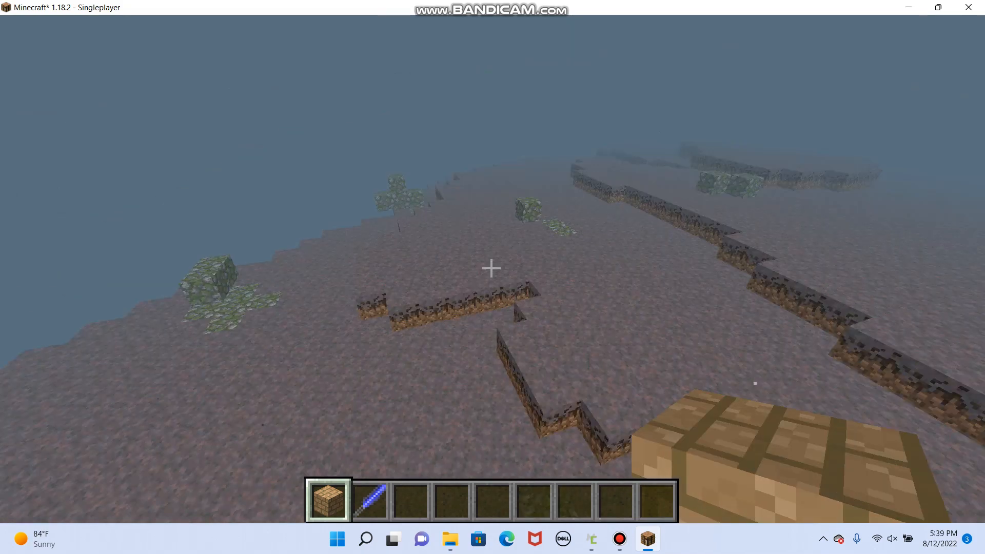
pyautogui.press('w')
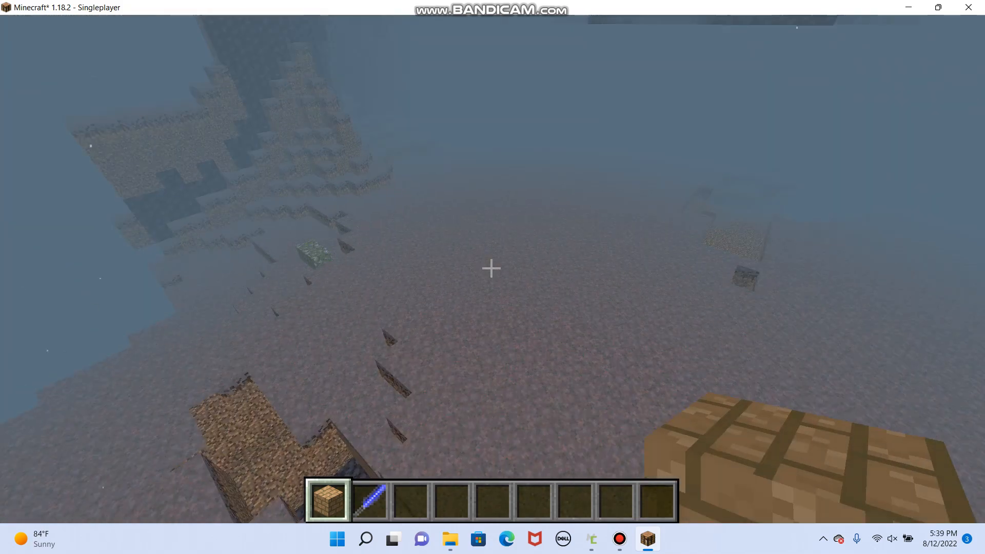
pyautogui.press('w')
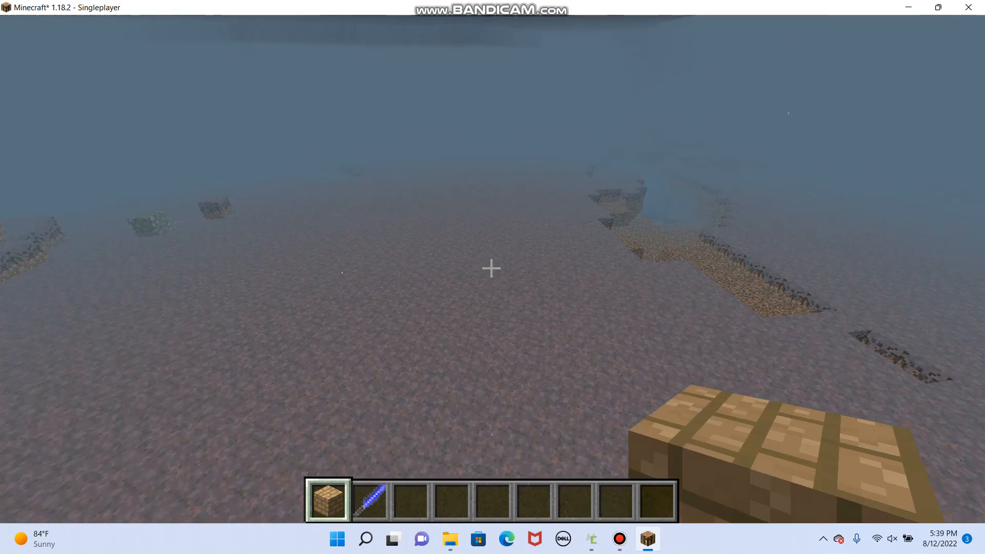
pyautogui.press('w')
pyautogui.press('w')
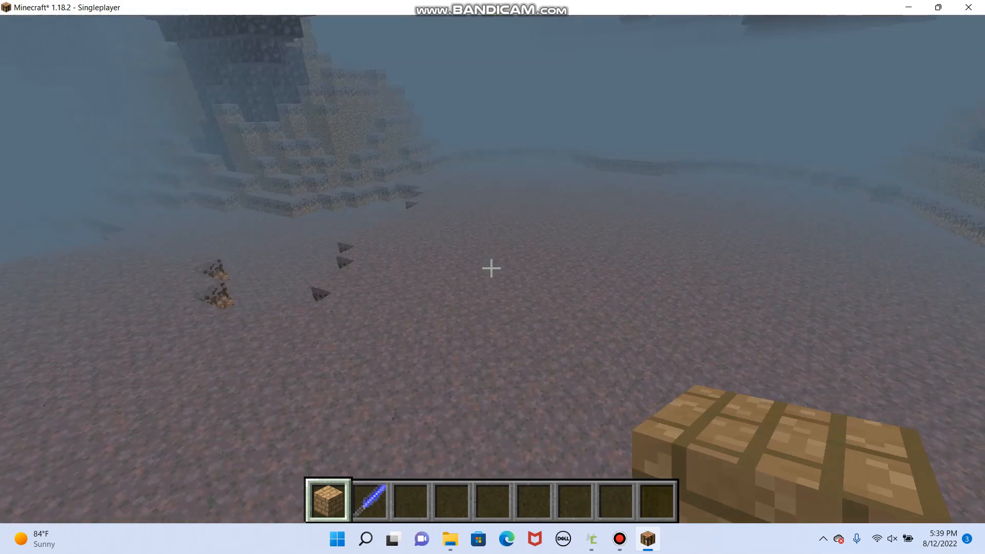
pyautogui.press('w')
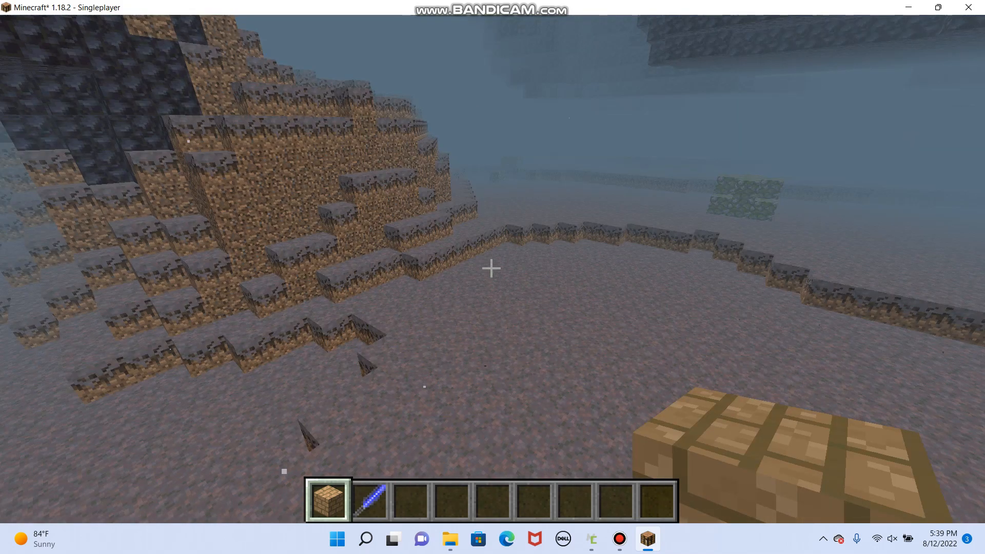
pyautogui.press('w')
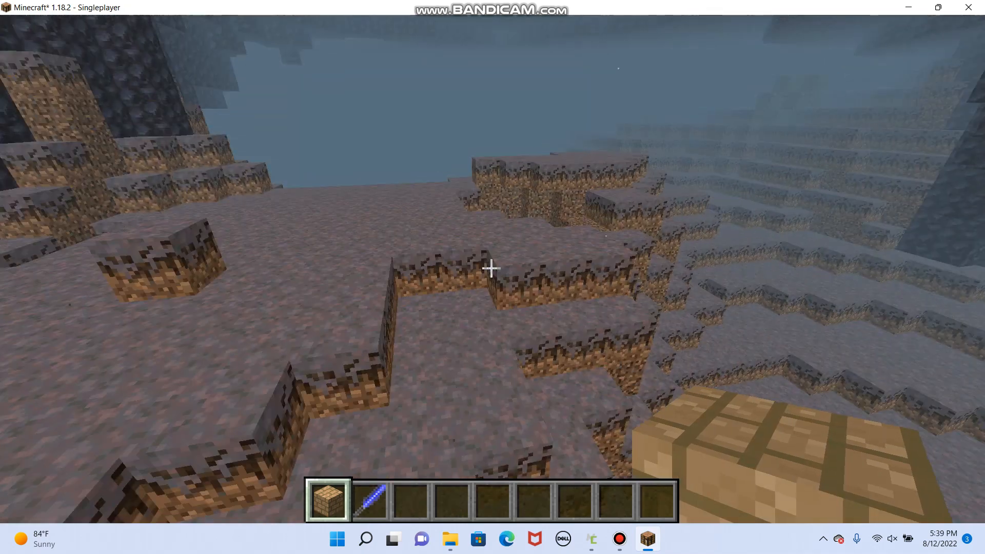
pyautogui.press('w')
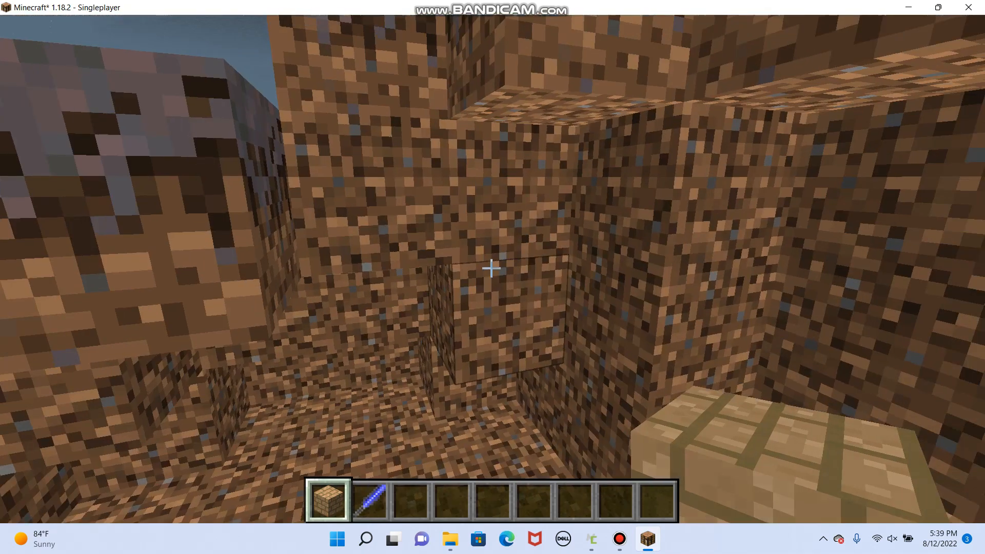
pyautogui.press('space')
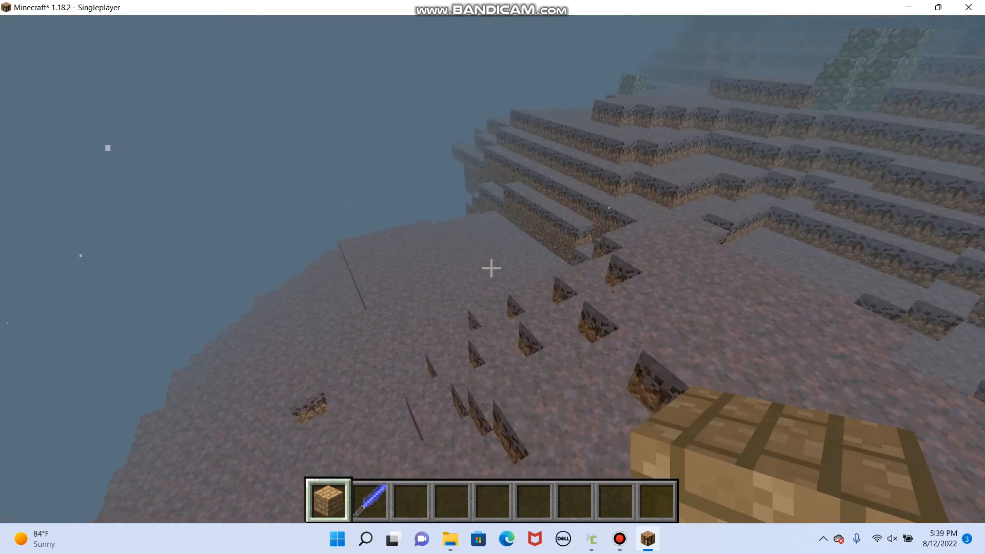
# - Fly past the terrain's edge and examine the drop-offs, distant floating ridges and stepped slopes of TheGraveyard up close
pyautogui.press('w')
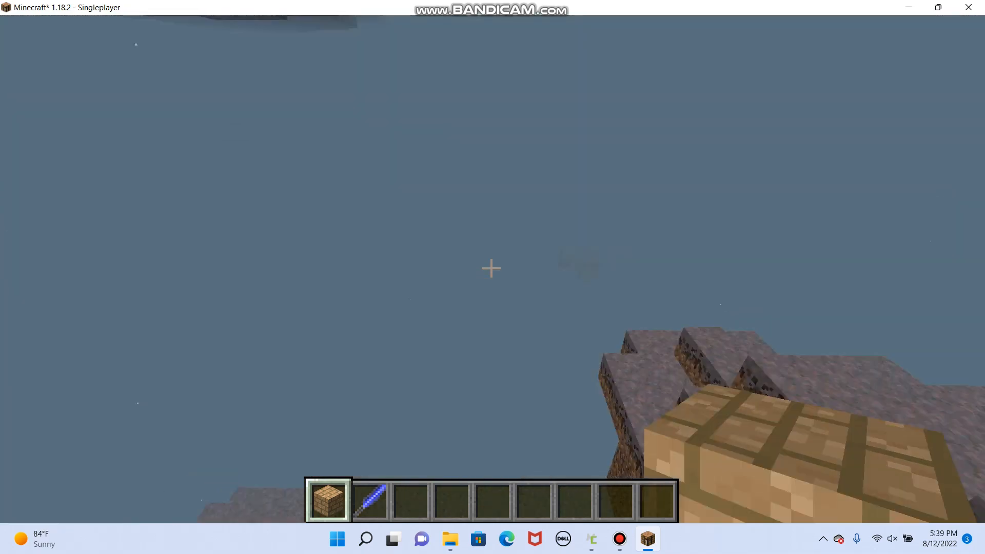
pyautogui.press('w')
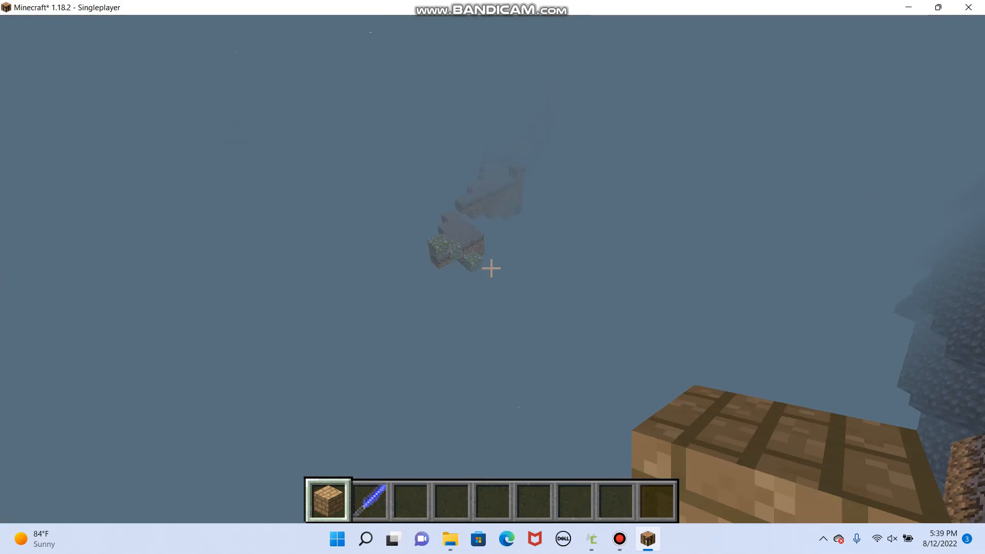
pyautogui.press('w')
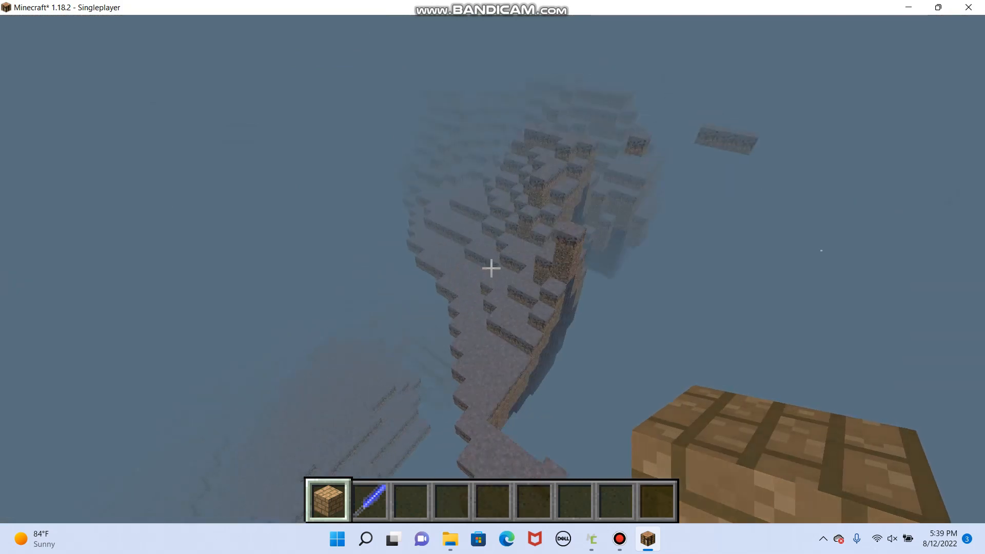
pyautogui.press('w')
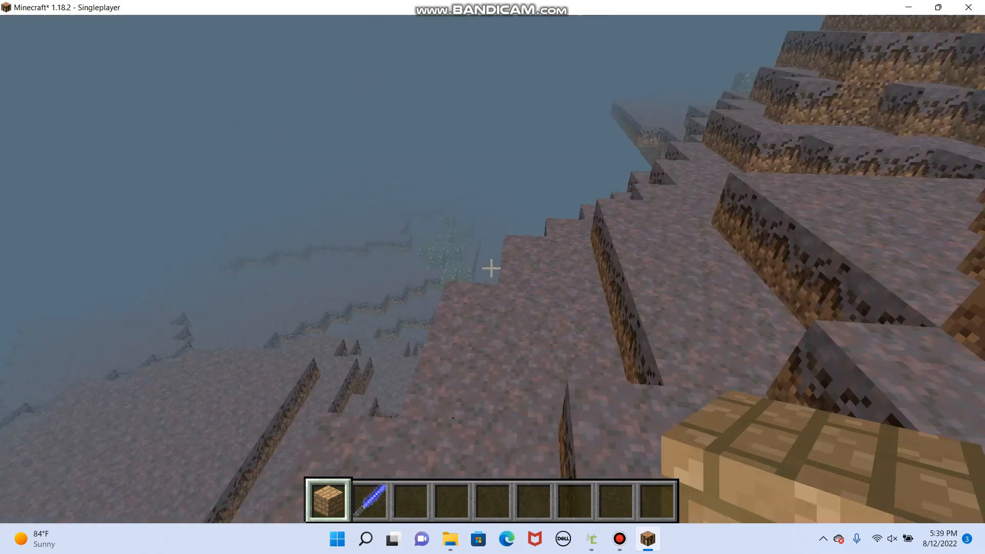
pyautogui.press('w')
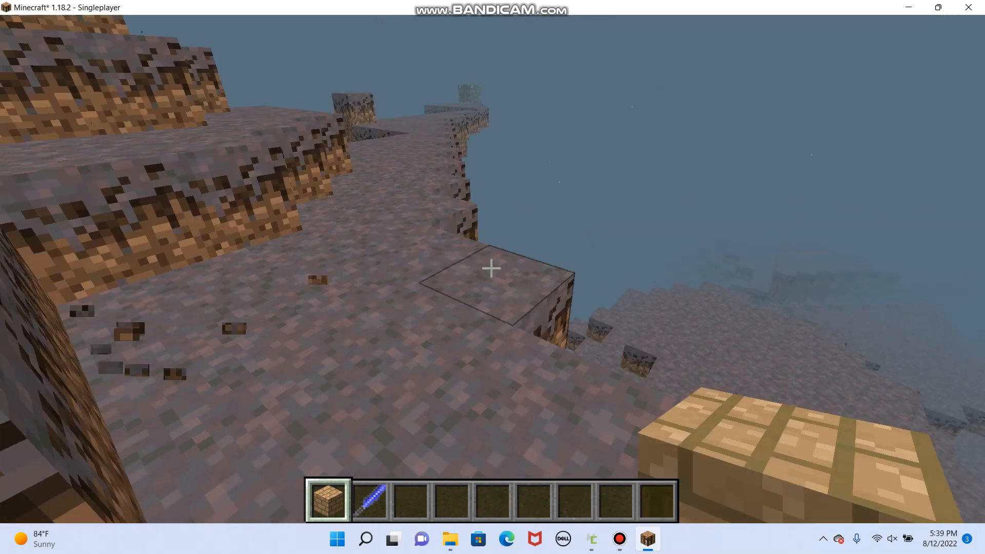
pyautogui.press('w')
# - Pause the test world and close Minecraft to return to the MCreator workspace
pyautogui.press('Escape')
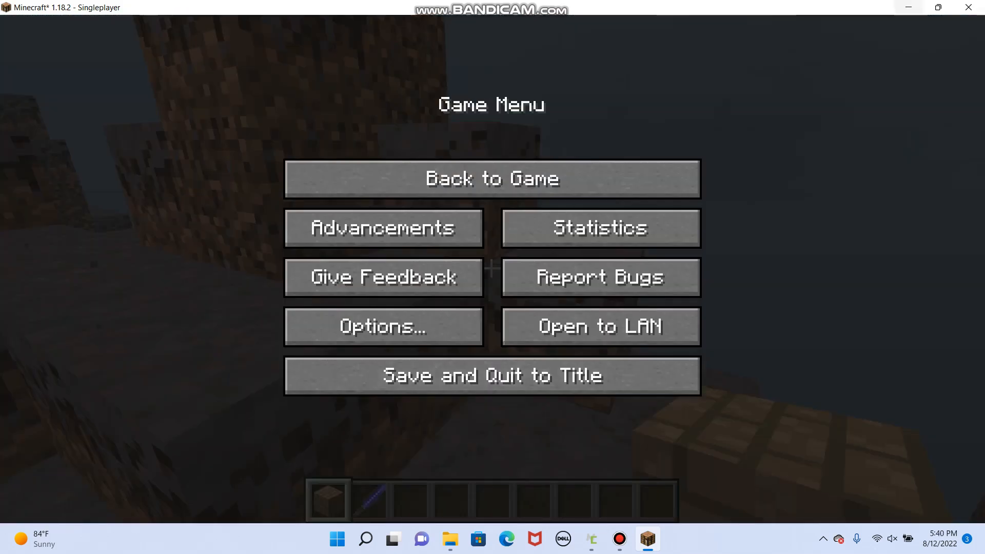
pyautogui.click(969, 7)
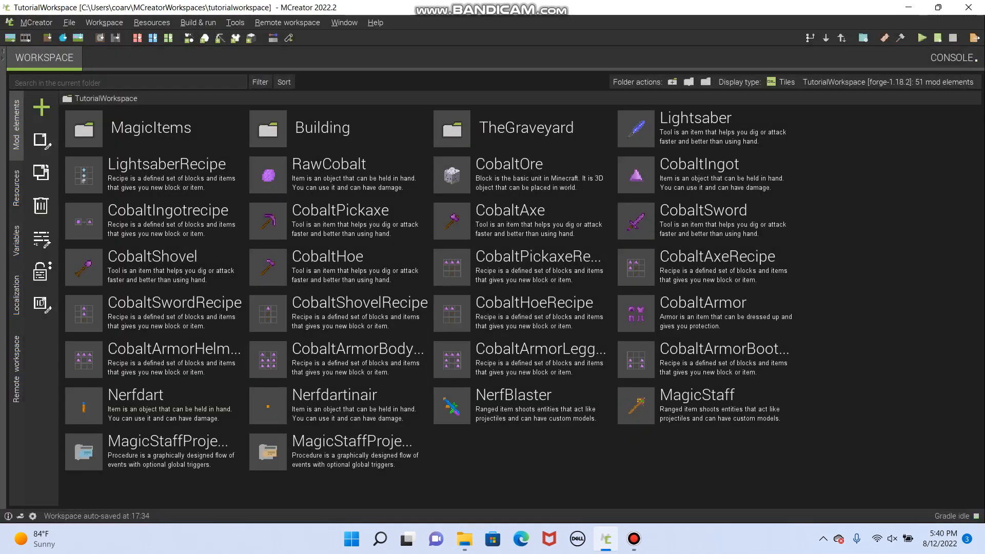
pyautogui.click(634, 538)
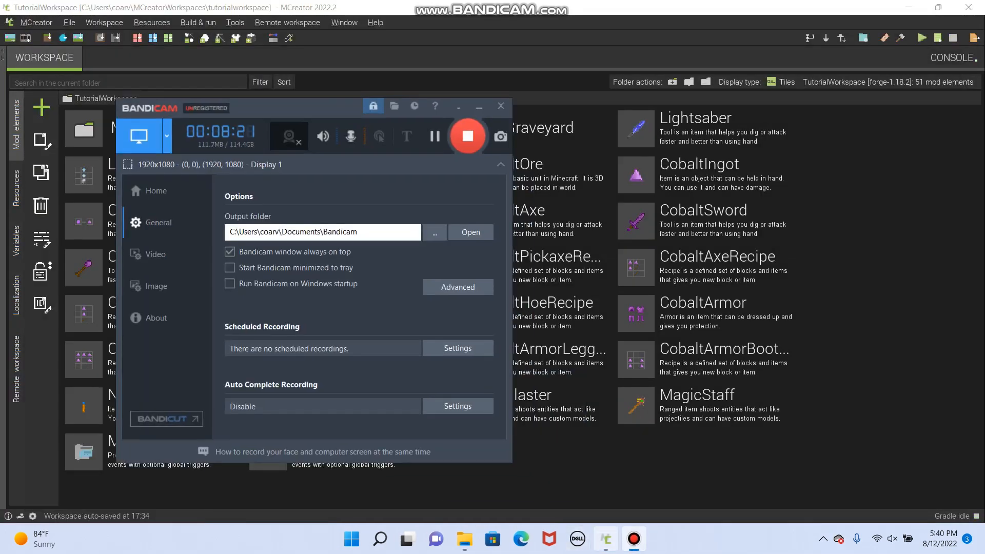
pyautogui.click(606, 538)
pyautogui.click(479, 107)
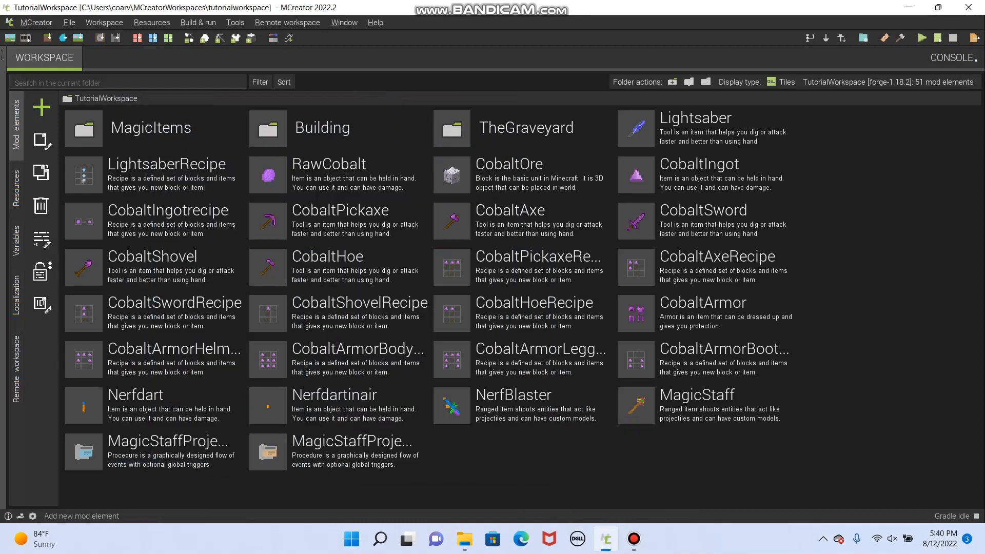
pyautogui.click(41, 107)
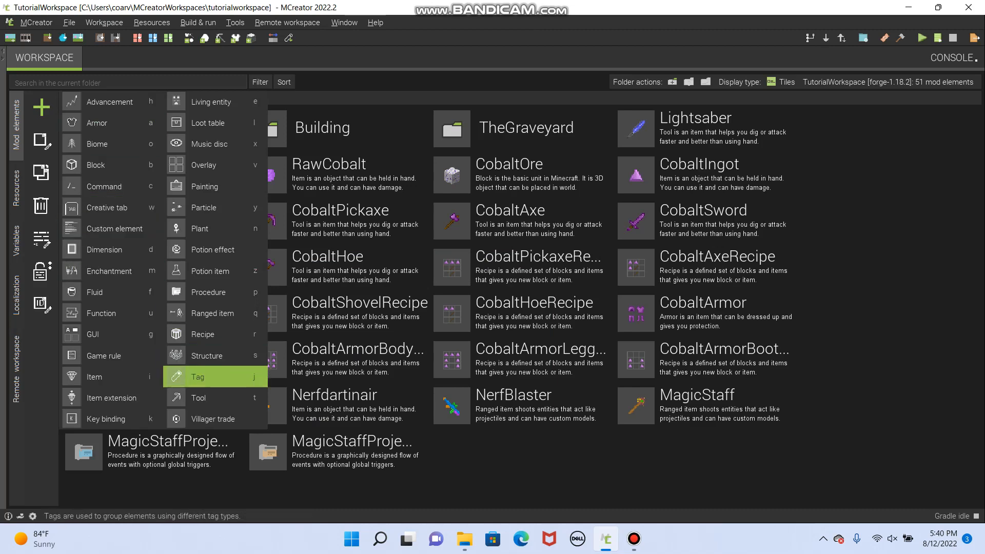
pyautogui.press('j')
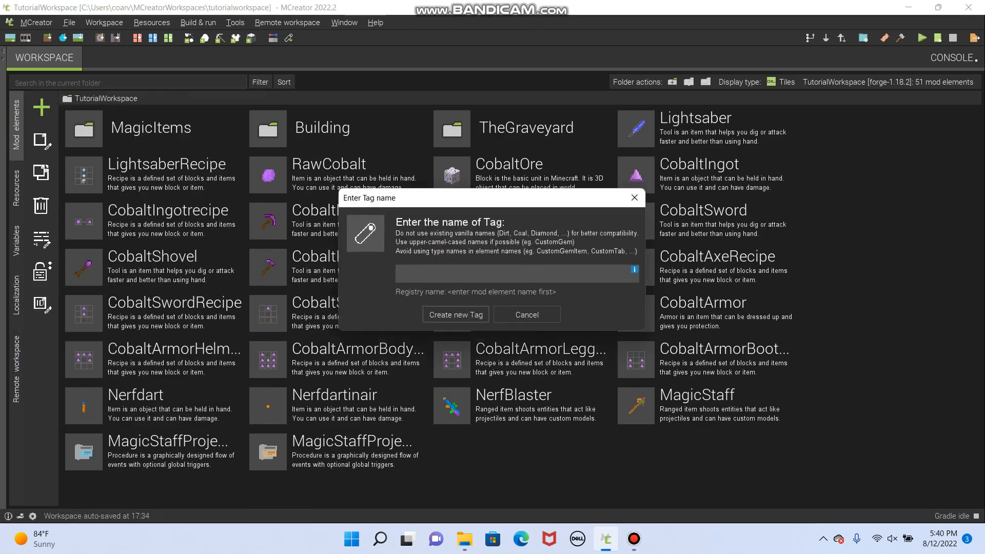
pyautogui.click(634, 197)
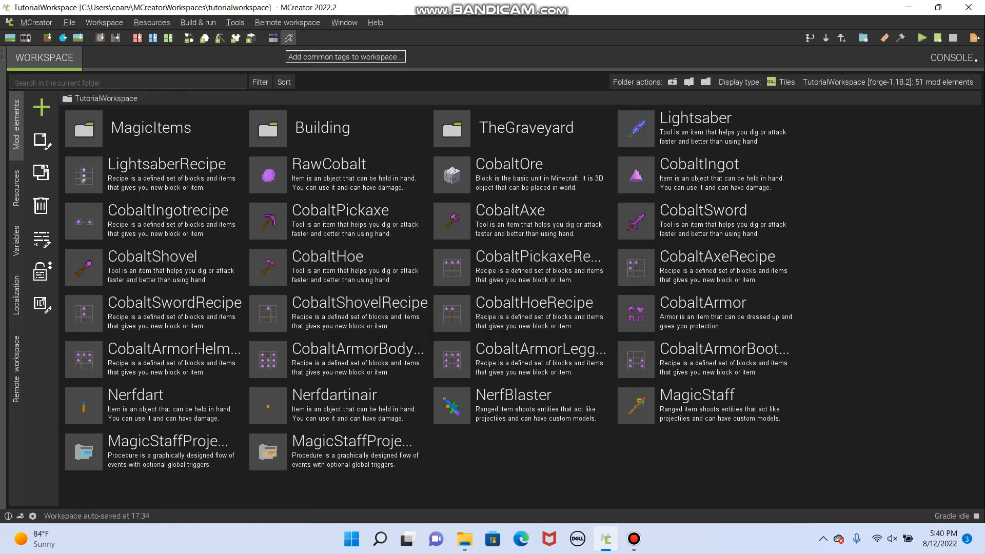
# - Add the common tags minecraft:dirt and minecraft:logs to the workspace
pyautogui.click(288, 37)
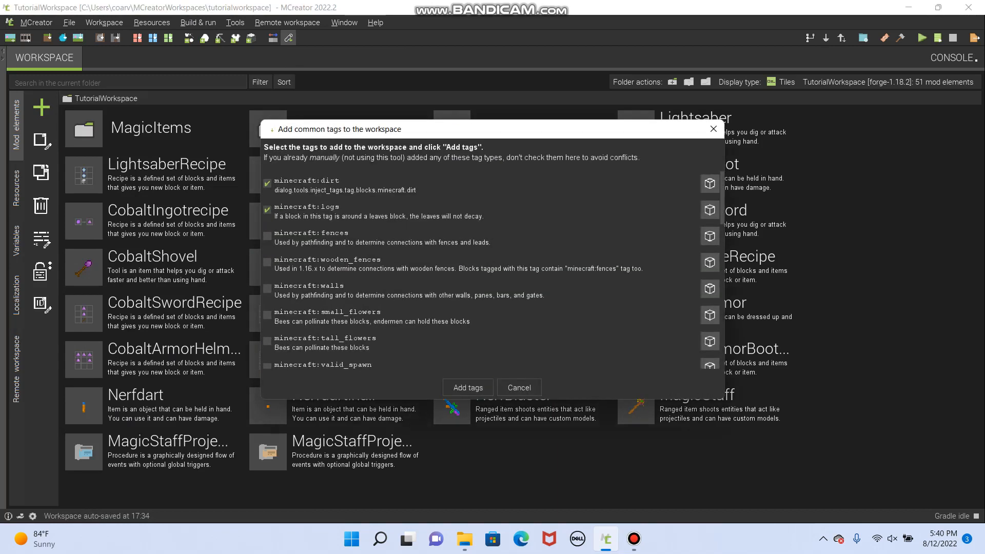
pyautogui.click(468, 388)
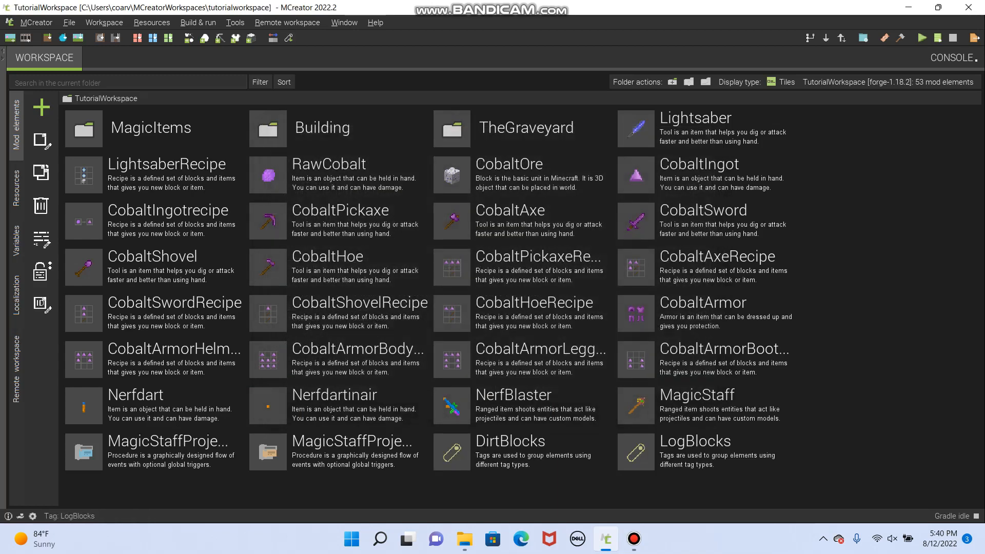
# - Add the mycelium block, filtered with "my", to the elements of the DirtBlocks tag and save the tag
pyautogui.doubleClick(516, 452)
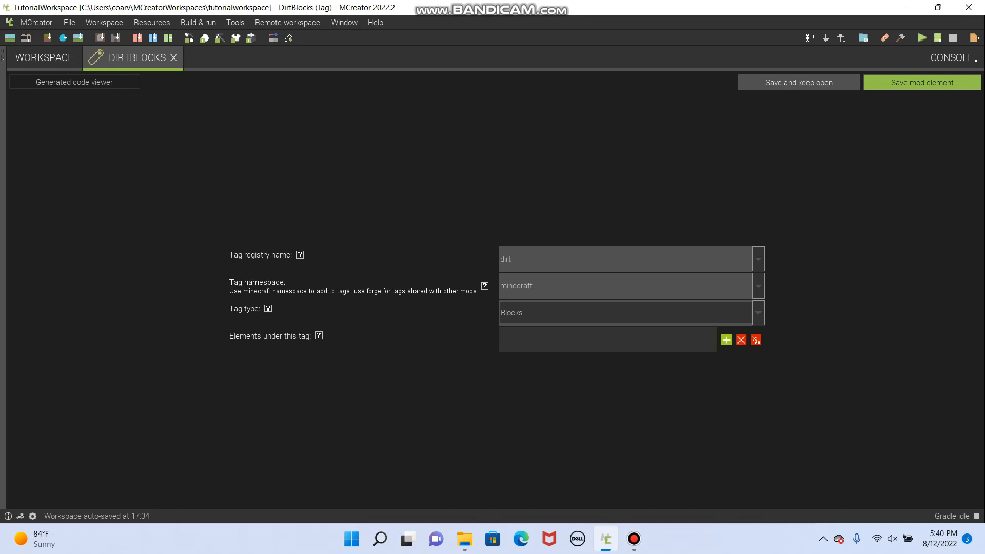
pyautogui.click(726, 339)
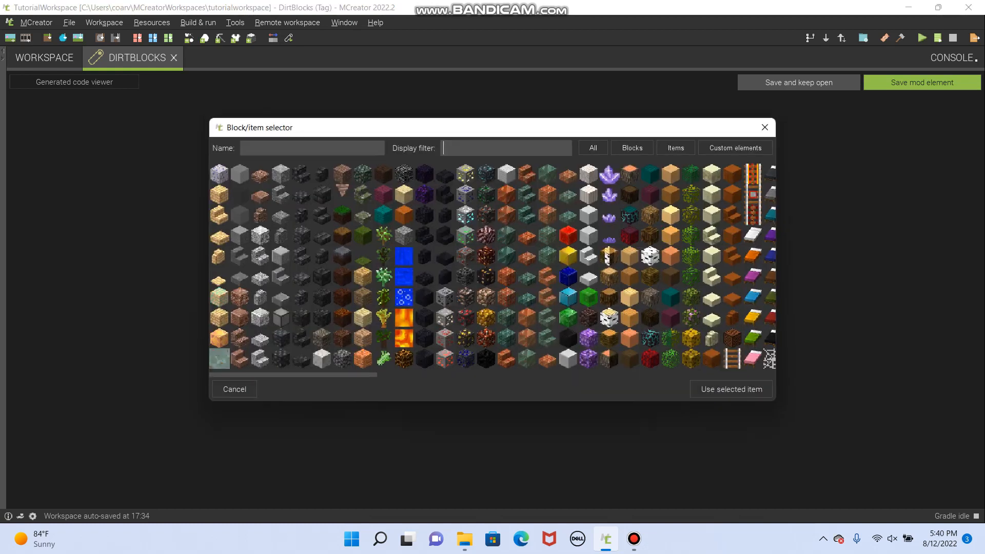
pyautogui.write('my')
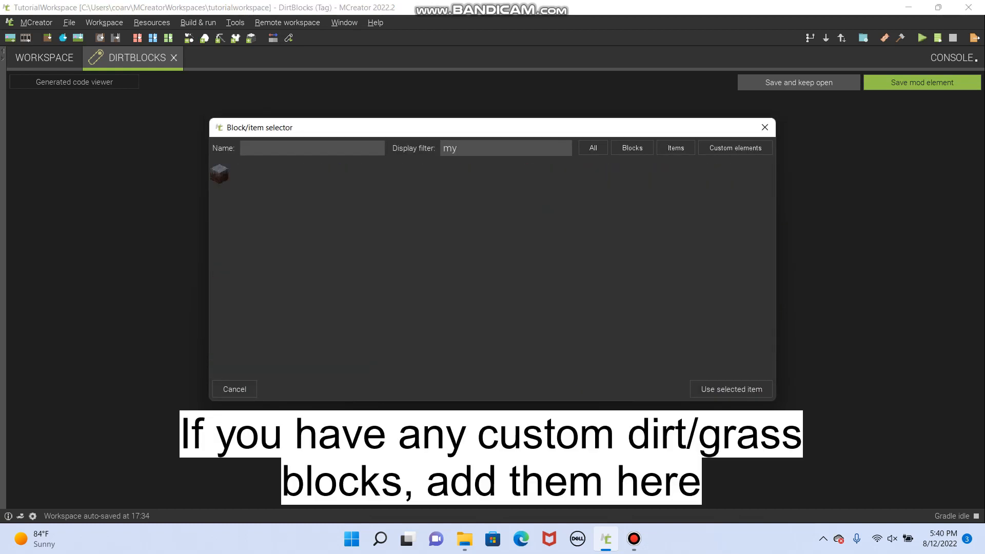
pyautogui.click(220, 174)
pyautogui.click(731, 389)
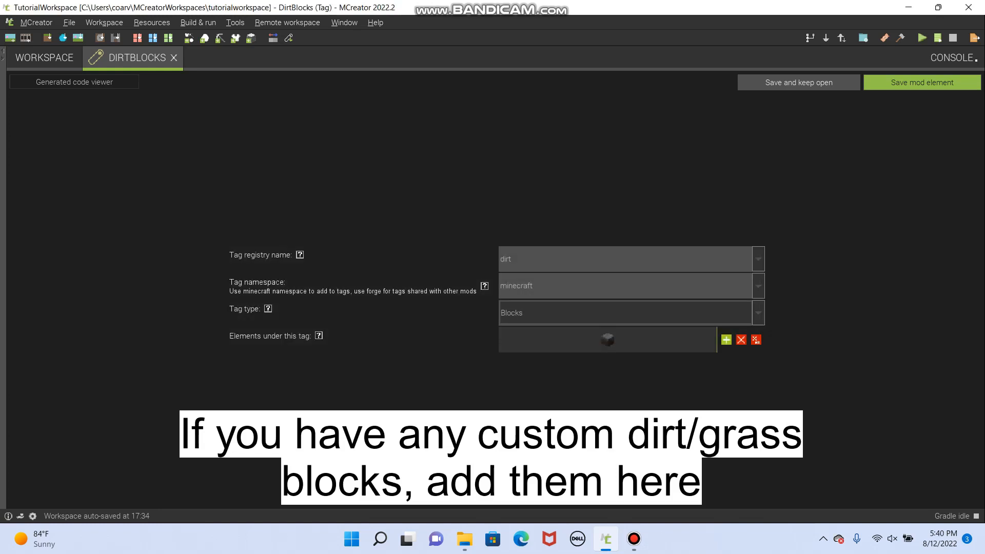
pyautogui.click(922, 82)
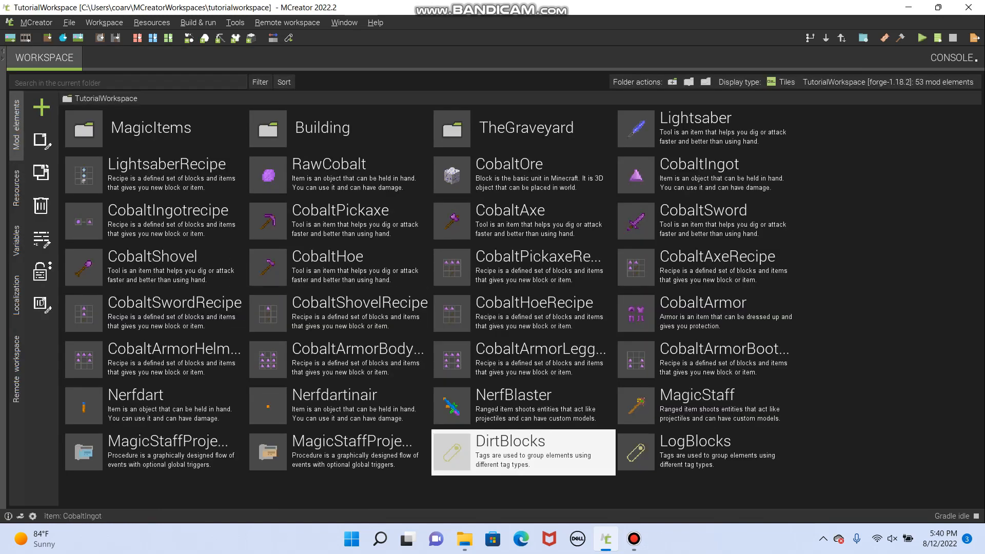
# - Add the MudbrickWall block to the elements of the LogBlocks tag and save the tag
pyautogui.doubleClick(782, 501)
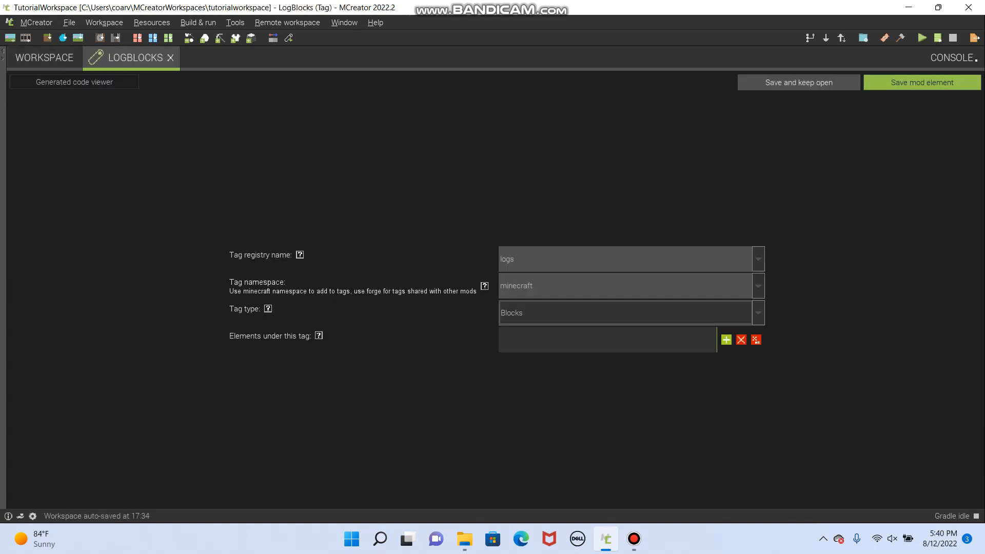
pyautogui.click(726, 339)
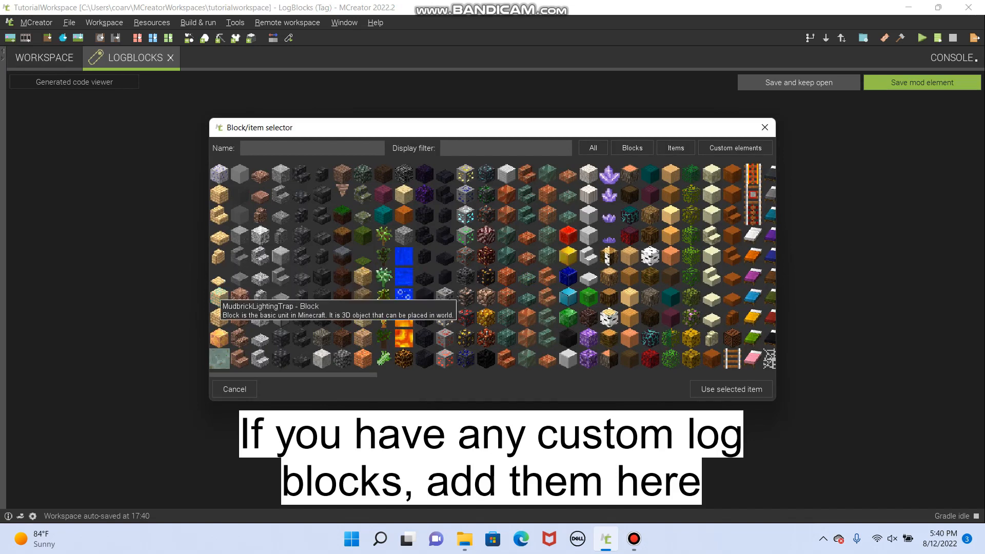
pyautogui.click(219, 256)
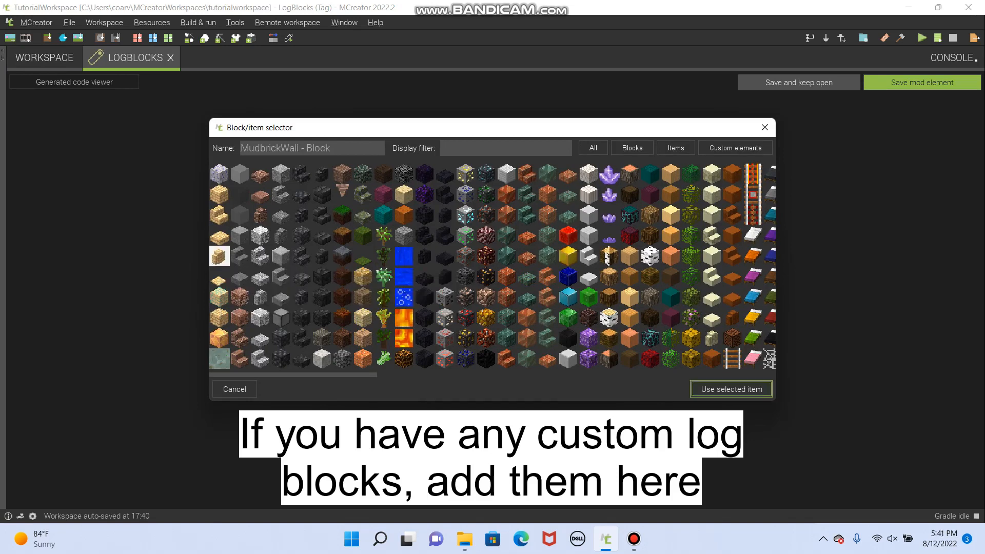
pyautogui.click(731, 389)
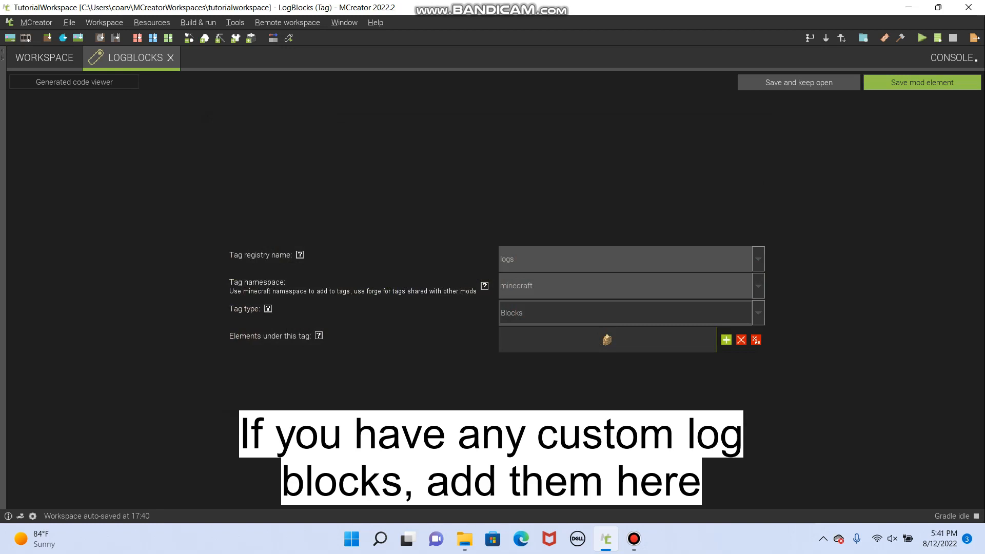
pyautogui.click(921, 83)
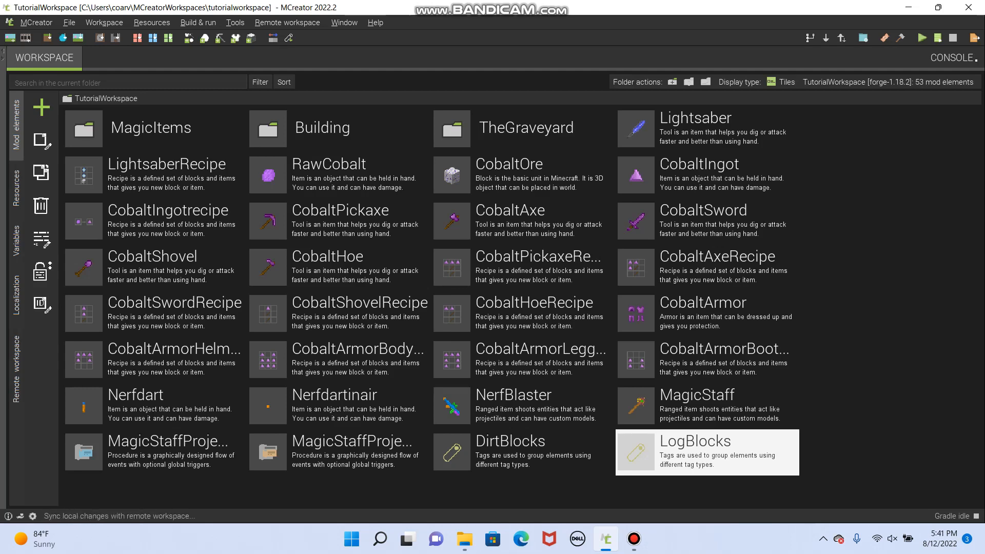
pyautogui.click(634, 538)
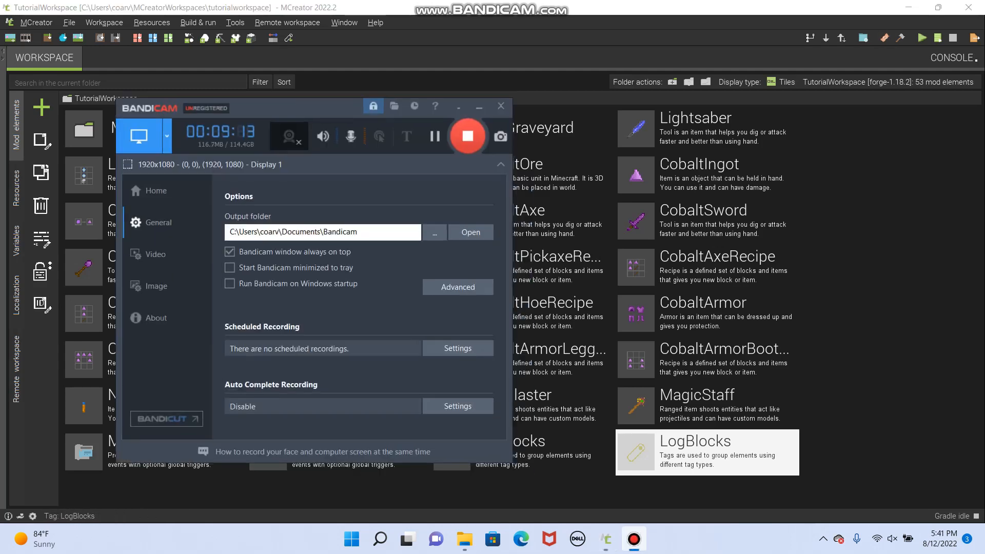